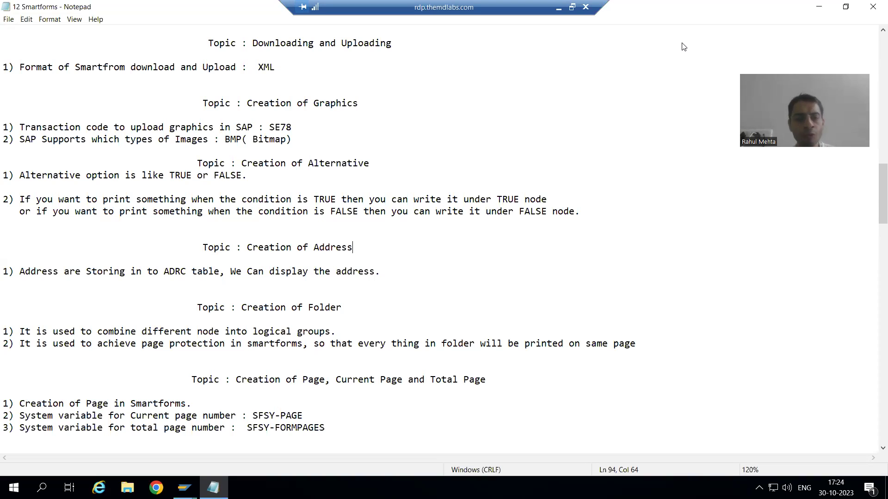
- Review the Creation of Alternative notes and open the Smartform Layout_1 file from the desktop in a maximized window
click(354, 166)
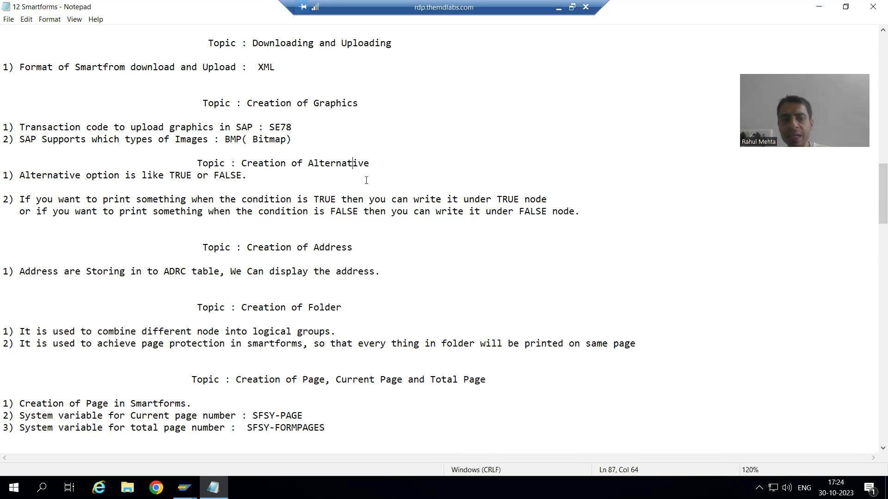
click(225, 176)
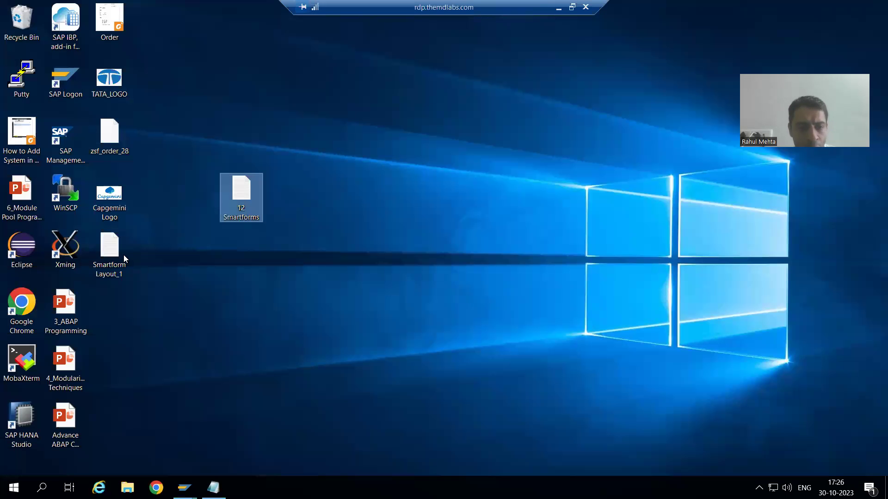
double_click(118, 251)
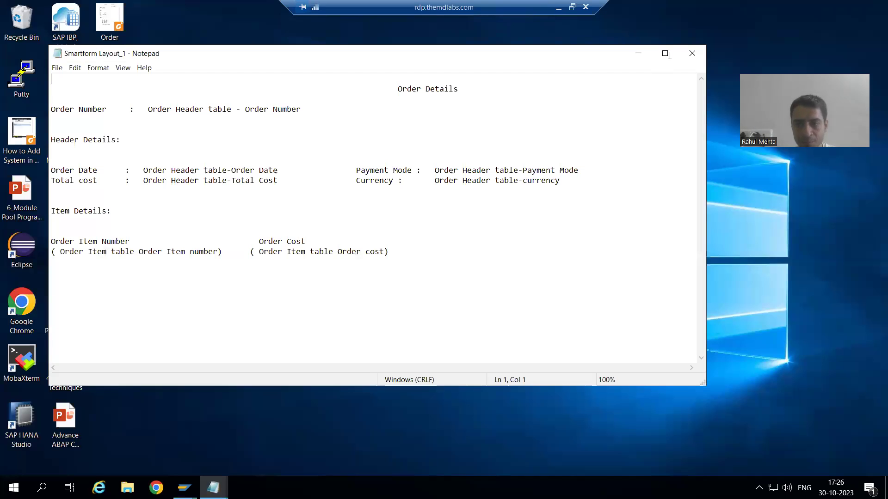
click(666, 54)
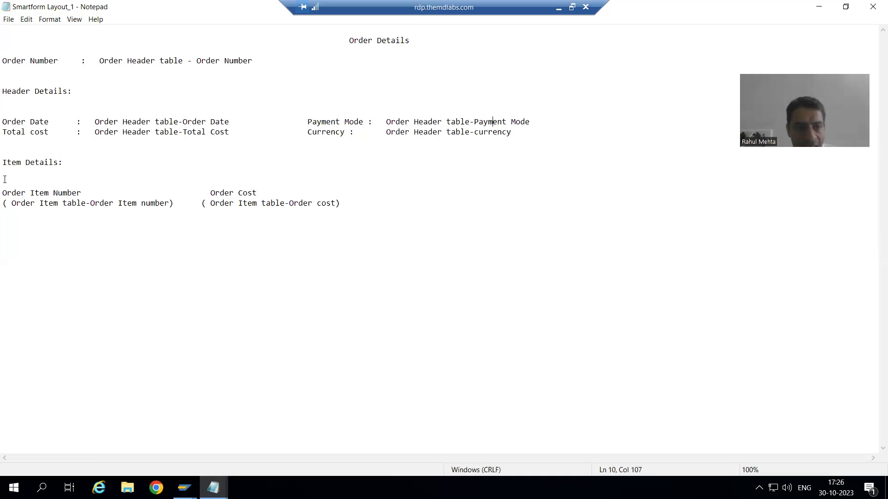
- Examine the Header Details block of the layout, covering order date, payment mode, total cost and currency
click(40, 122)
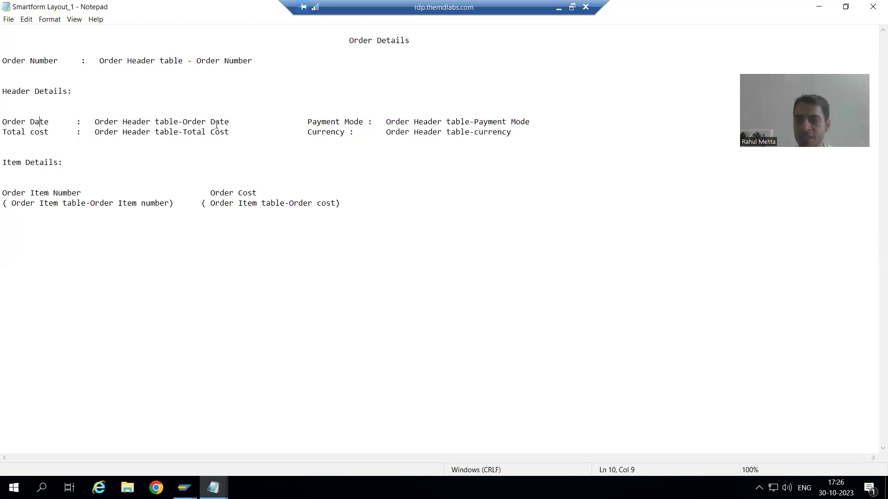
click(503, 124)
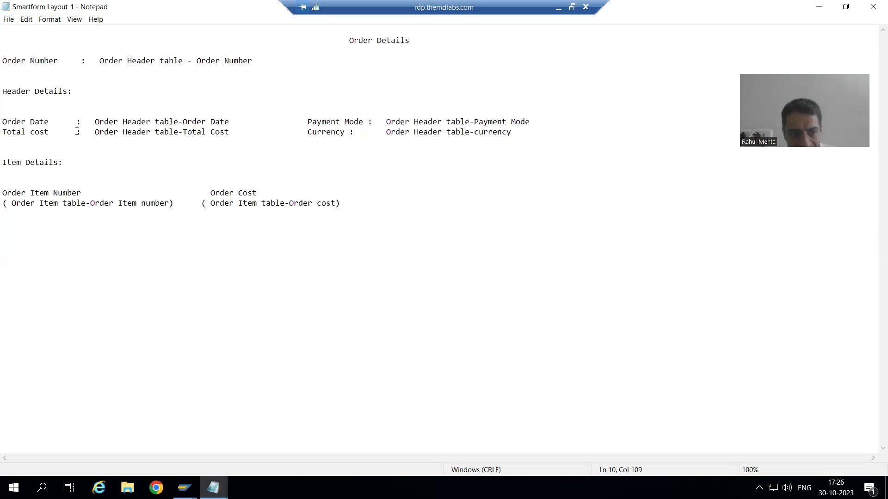
click(29, 118)
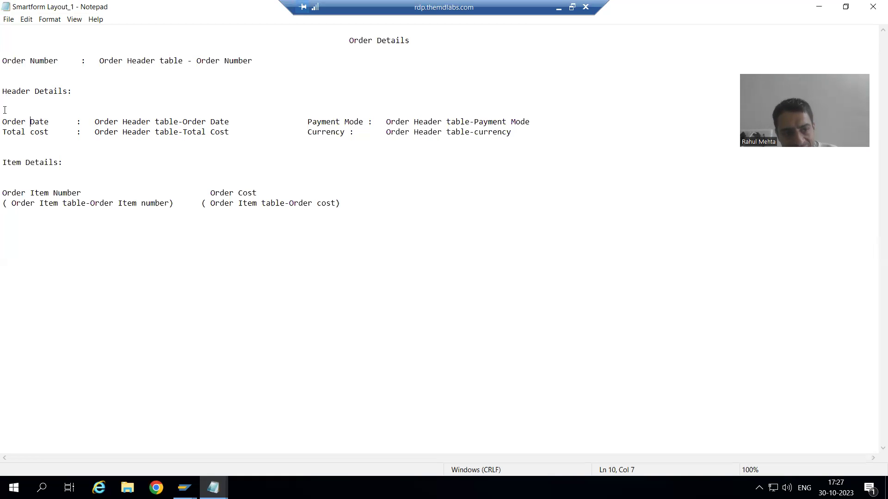
drag(4, 123, 508, 140)
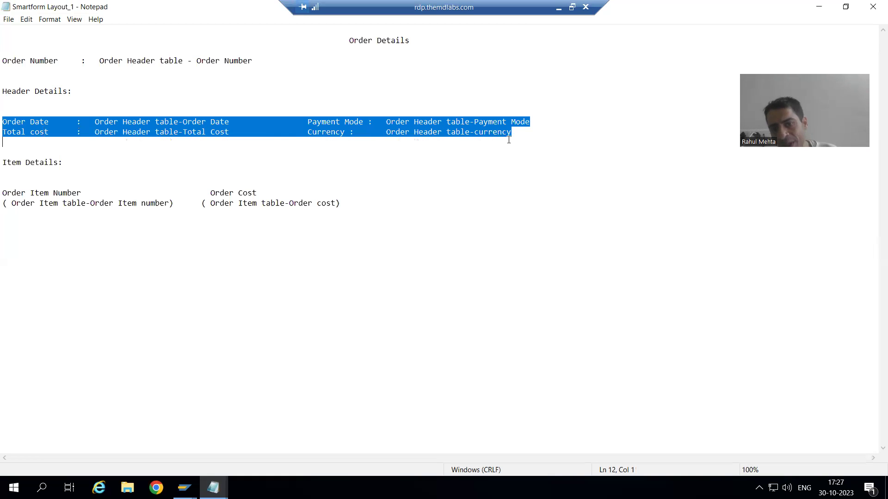
click(481, 174)
drag(4, 123, 7, 133)
drag(67, 134, 497, 148)
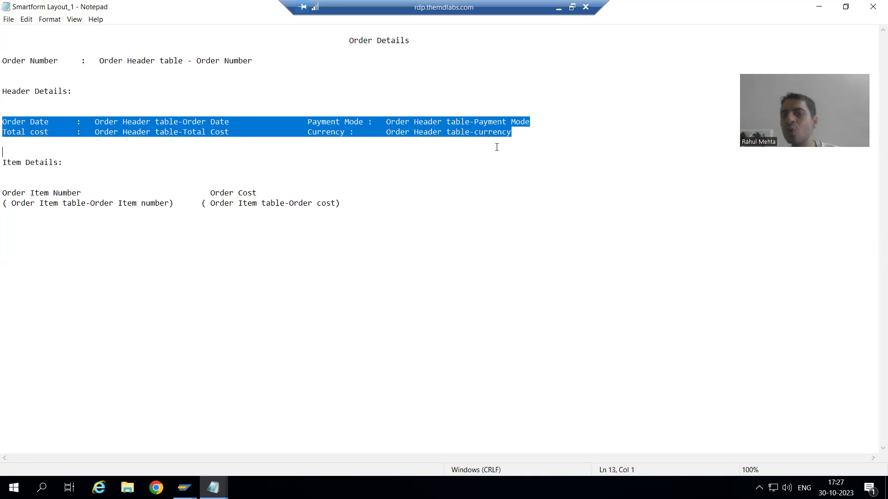
click(143, 144)
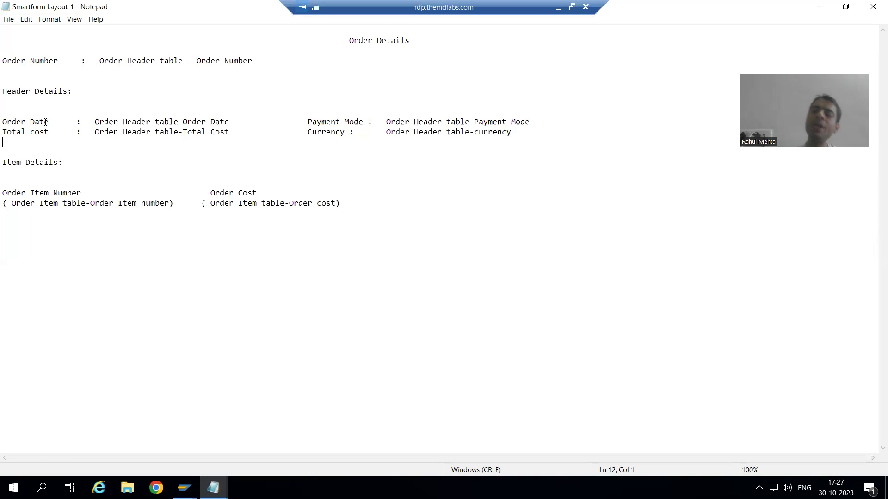
click(178, 123)
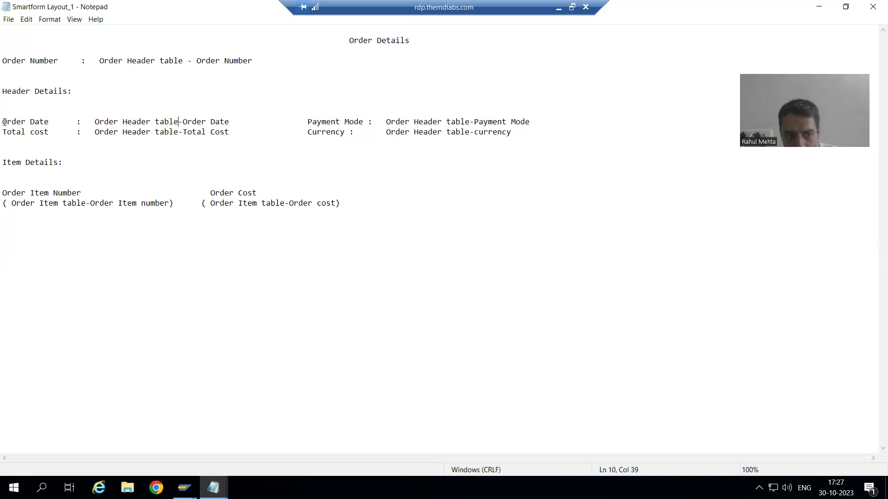
drag(4, 122, 446, 122)
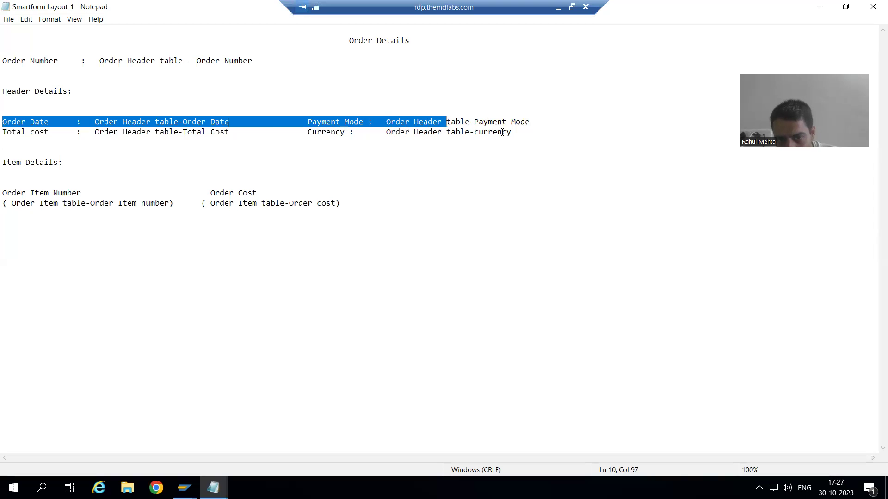
drag(503, 133, 523, 144)
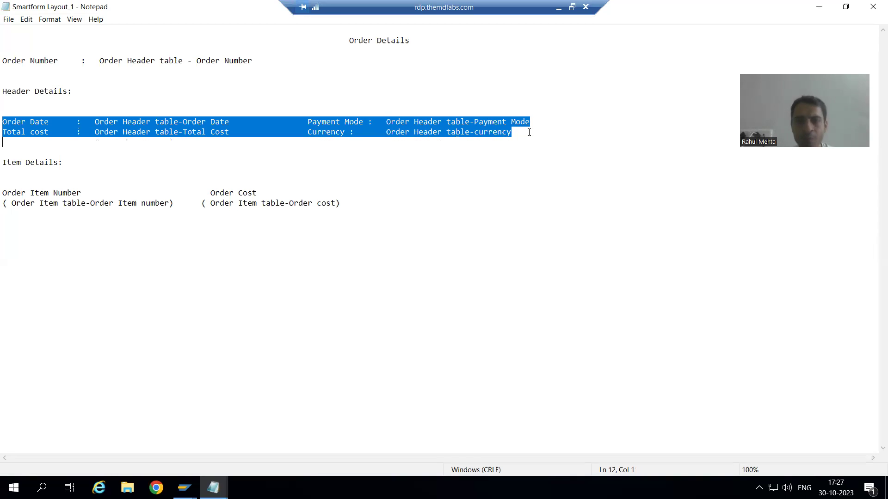
click(382, 227)
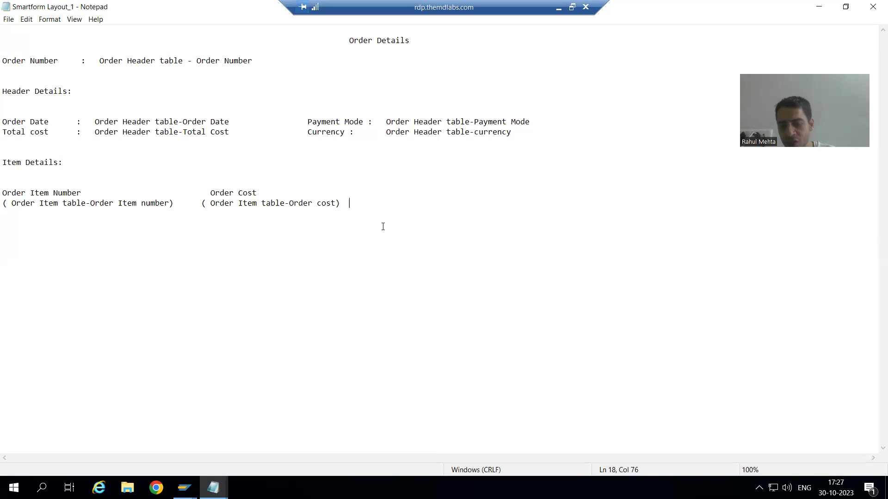
key(Return)
key(Return)
drag(3, 122, 555, 122)
drag(627, 132, 602, 141)
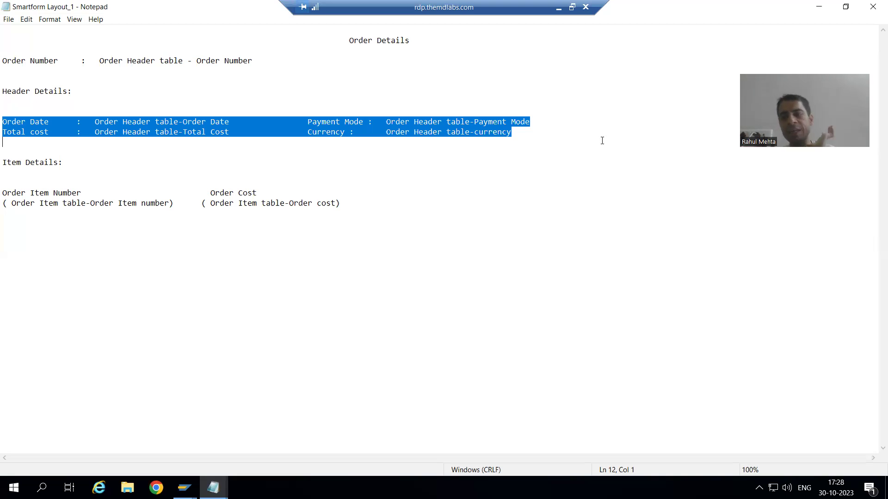
click(351, 168)
drag(2, 121, 523, 139)
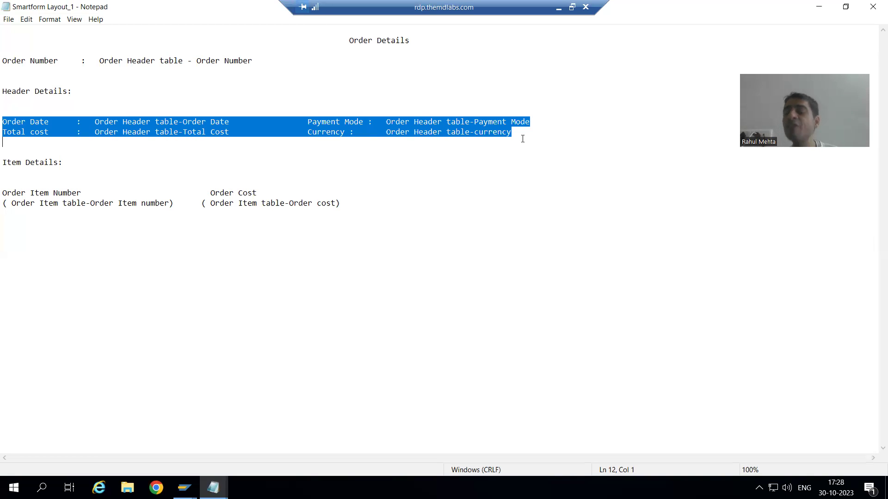
- Switch to the SAP Form Builder and inspect the text nodes of %TEMPLATE2 within the Header Values window
click(185, 488)
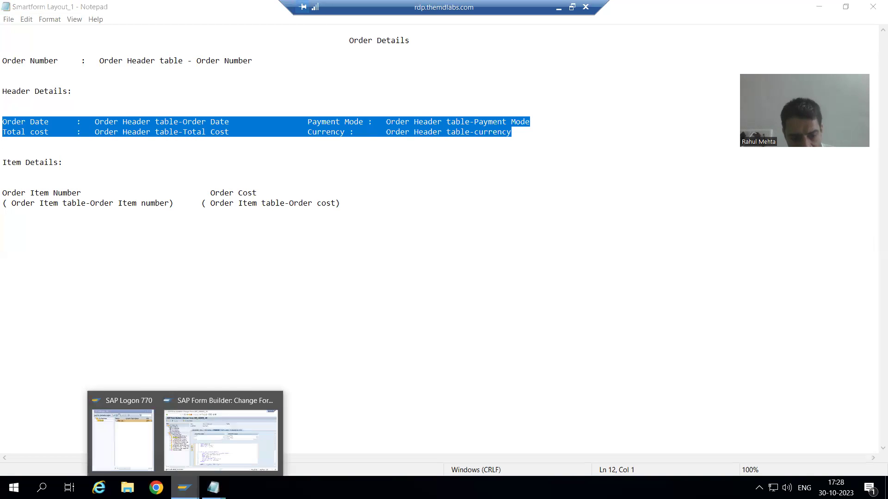
click(201, 454)
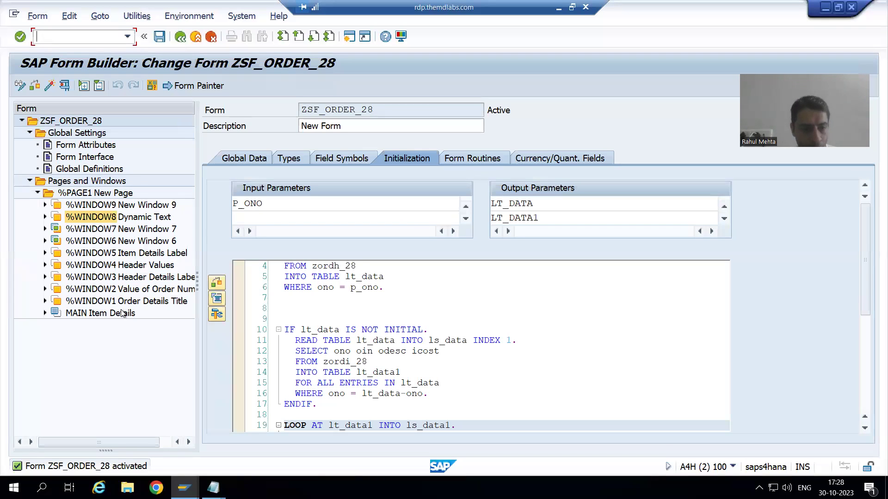
click(45, 265)
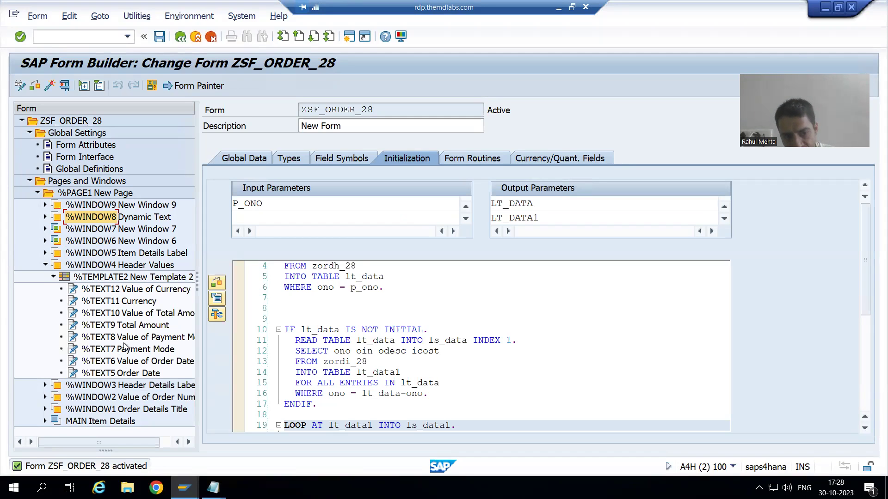
click(53, 277)
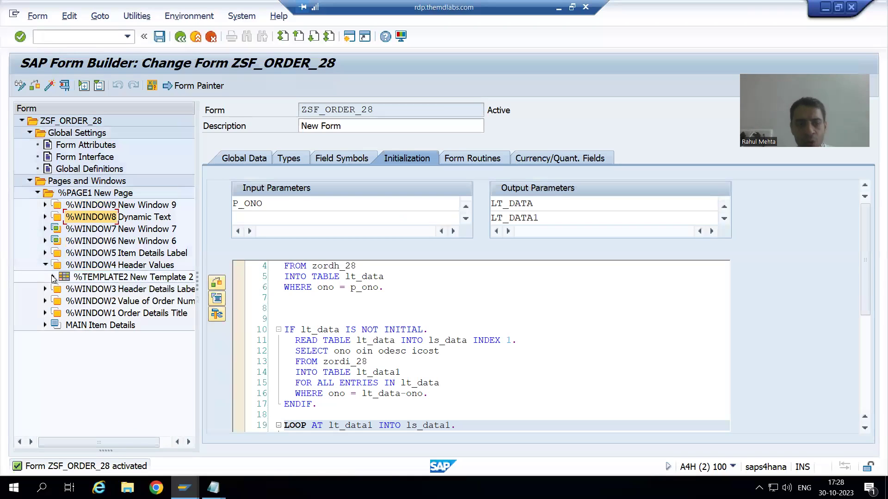
- Copy %TEMPLATE2 and paste the duplicate under the %WINDOW4 Header Values window
right_click(100, 279)
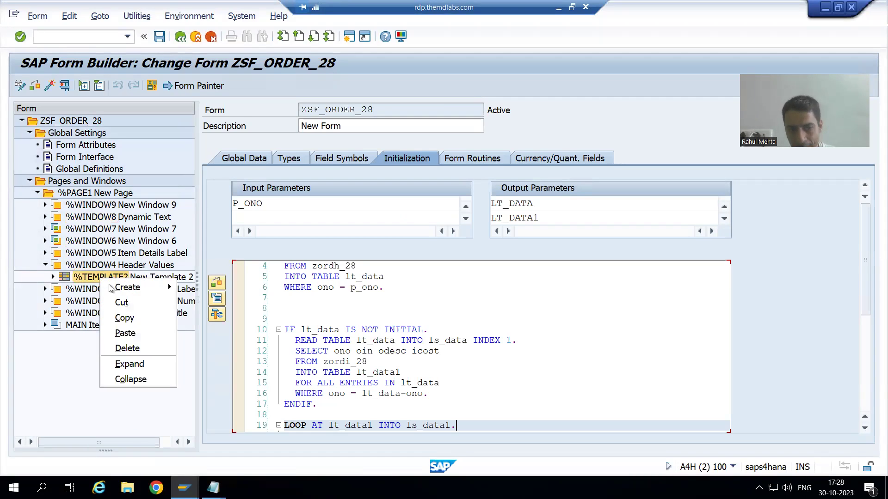
click(125, 318)
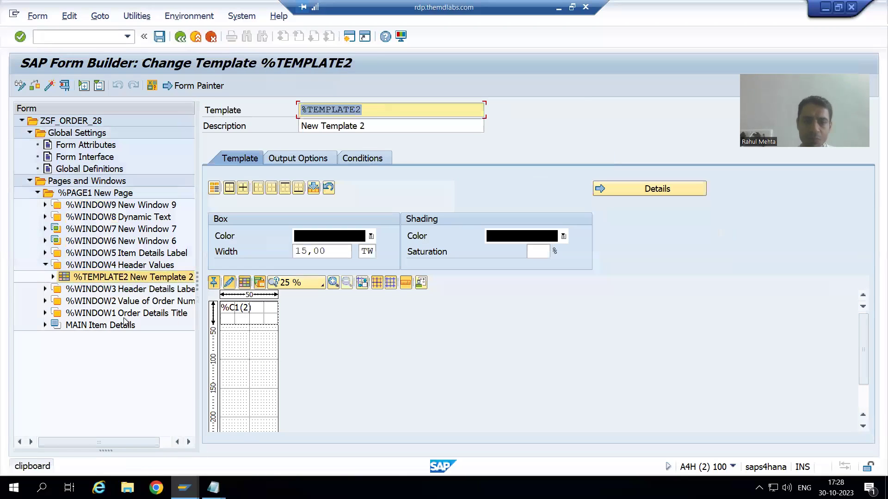
right_click(110, 268)
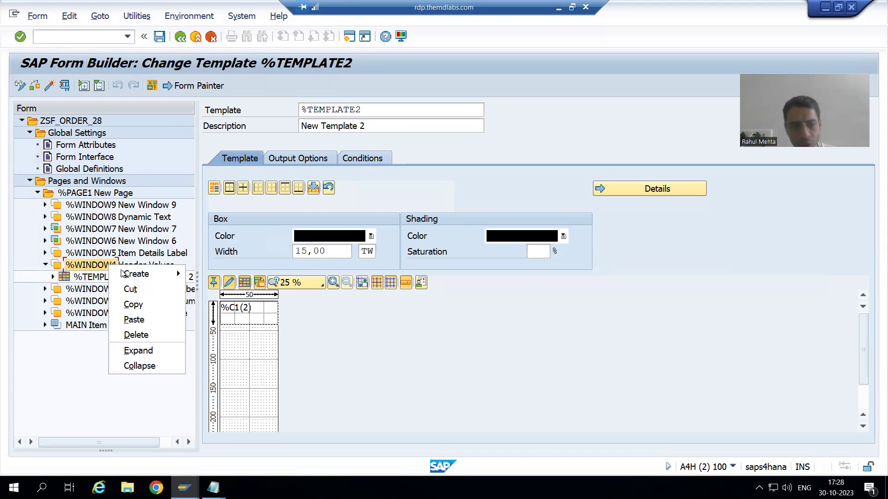
click(128, 320)
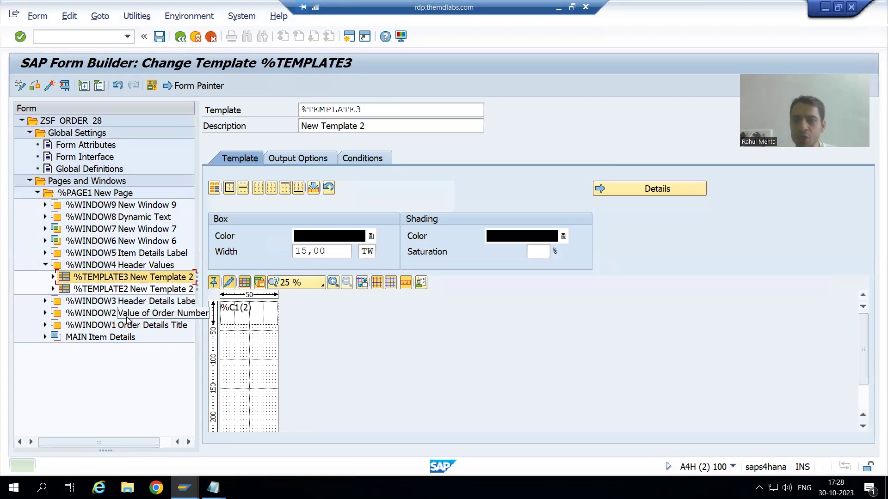
click(121, 290)
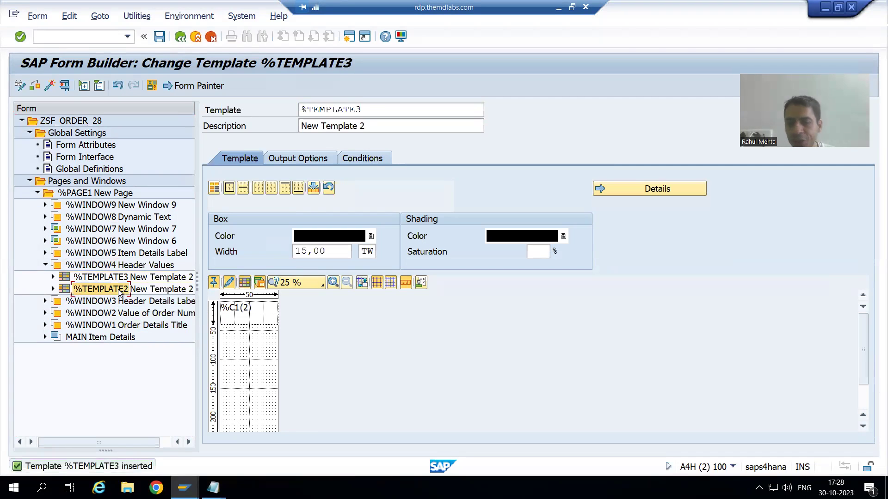
click(121, 280)
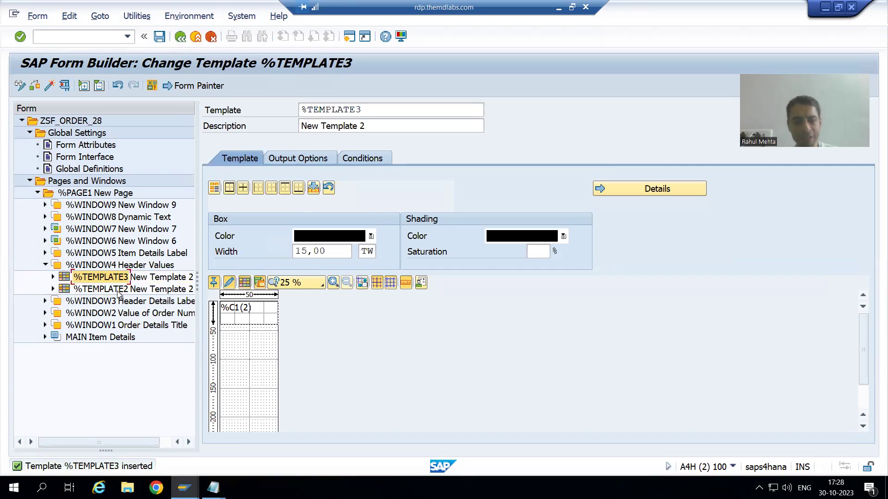
click(108, 292)
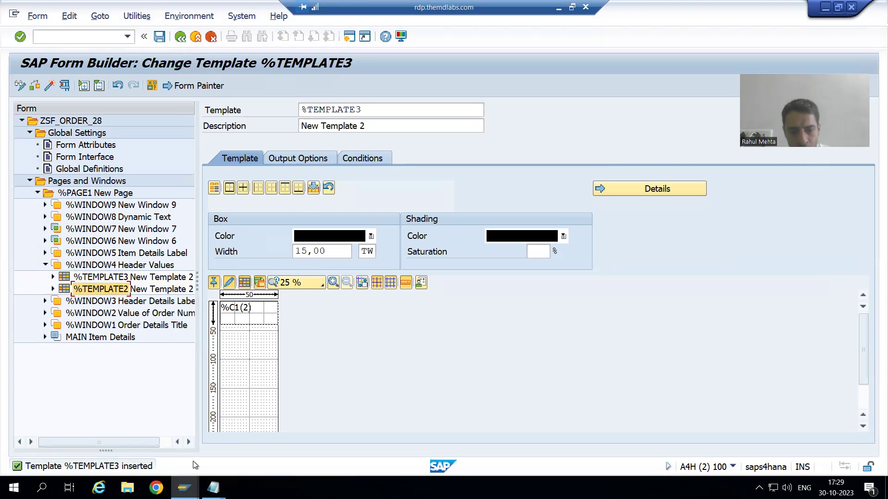
- Switch to the Smartform Layout_1 notes and check the order date, payment mode, total cost and currency fields against the templates
mouse_move(215, 472)
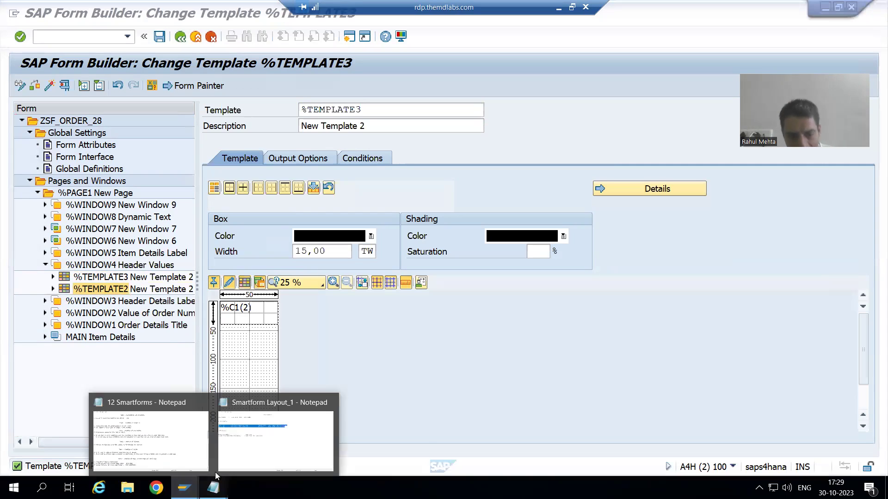
click(264, 441)
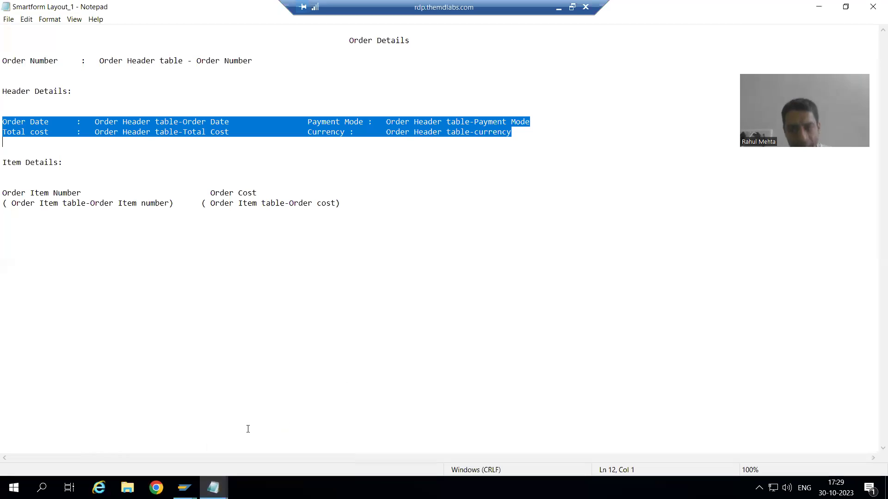
click(39, 123)
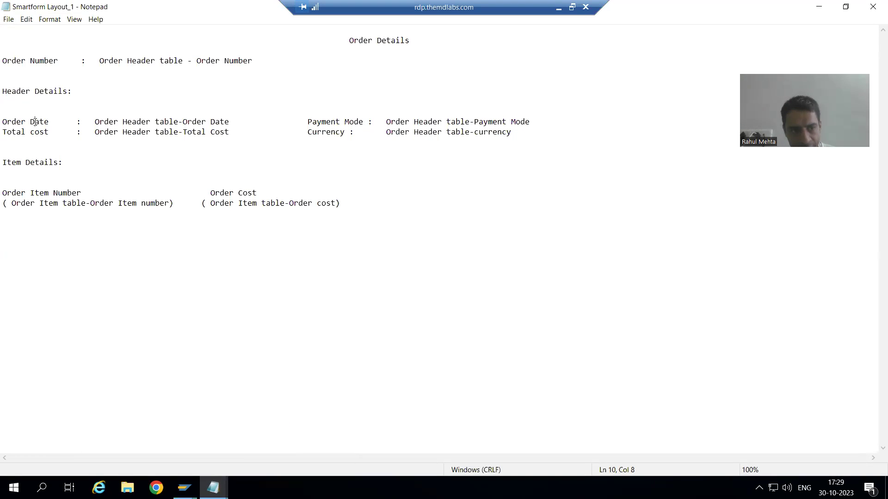
click(317, 122)
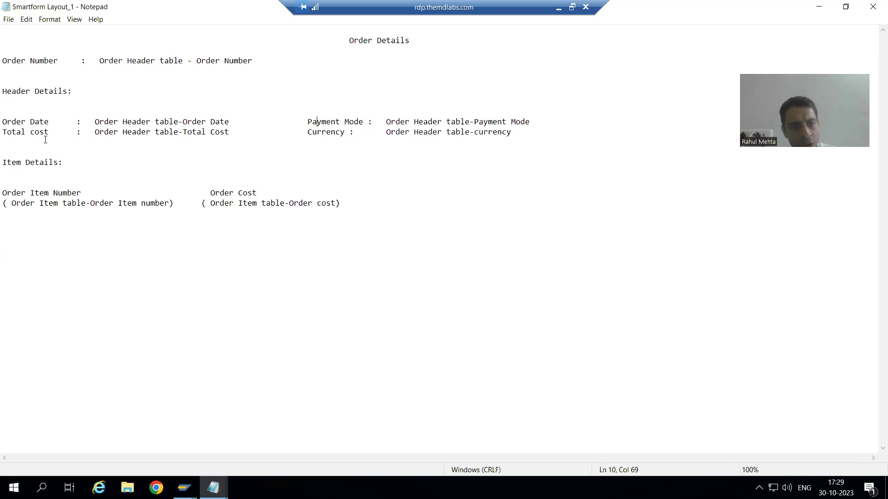
click(33, 133)
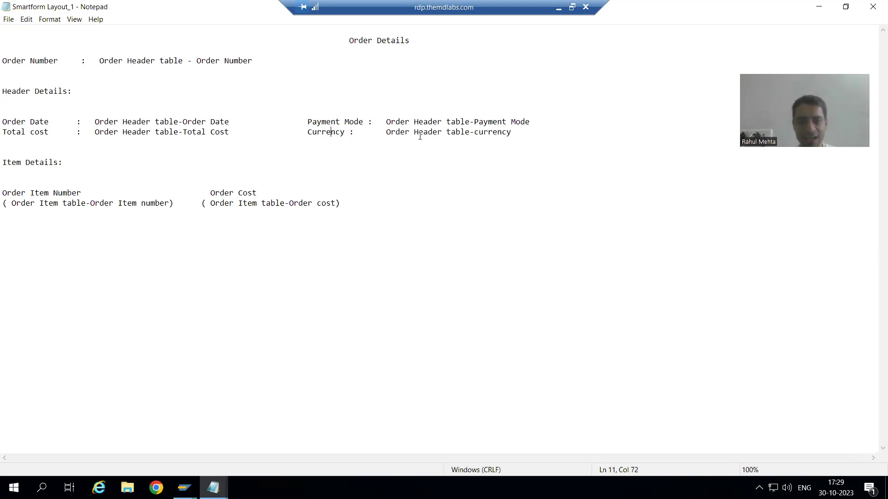
drag(512, 131, 247, 133)
drag(80, 130, 5, 122)
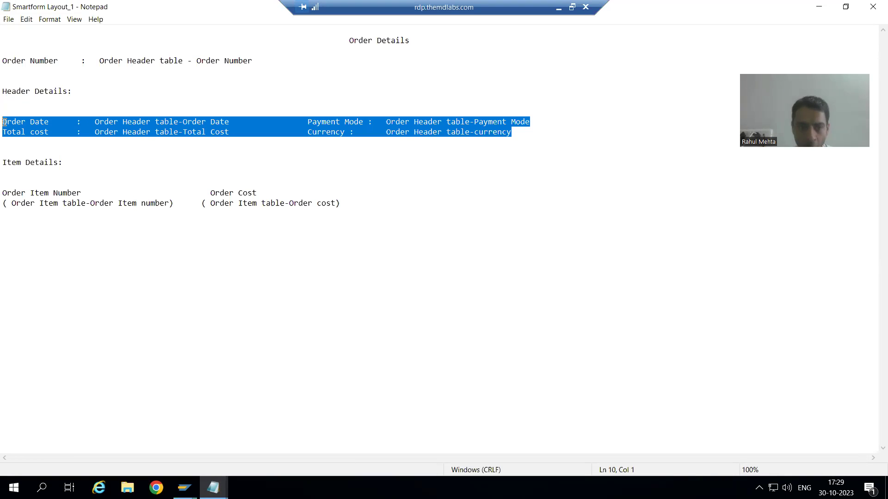
- Switch to the SAP Form Builder, expand %TEMPLATE3 under Header Values, and open its %TEXT32 Order Date text node
key(alt+Tab)
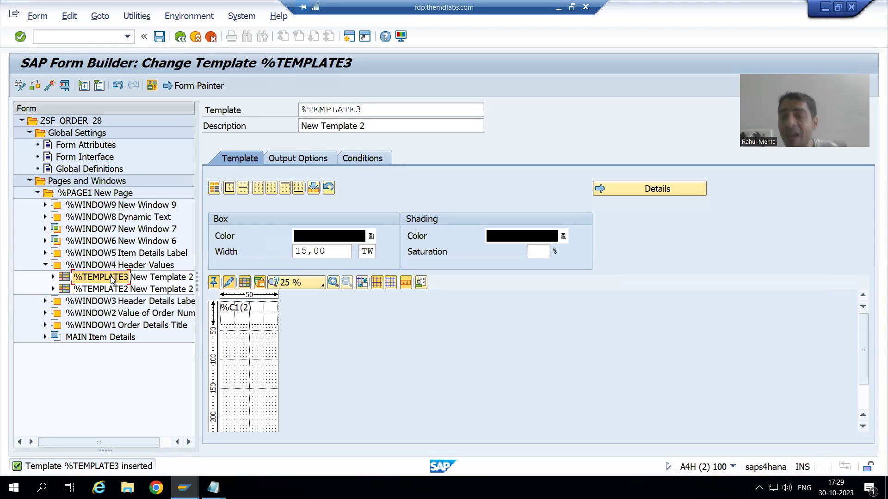
click(52, 277)
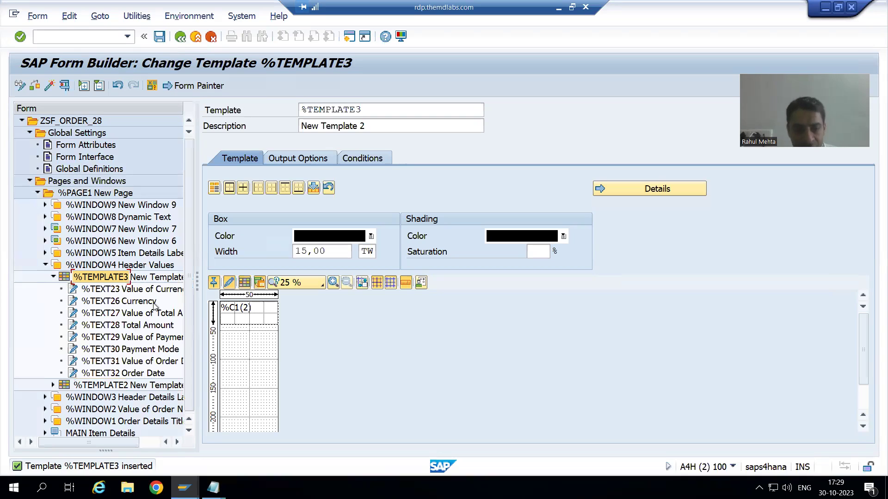
drag(203, 282, 245, 283)
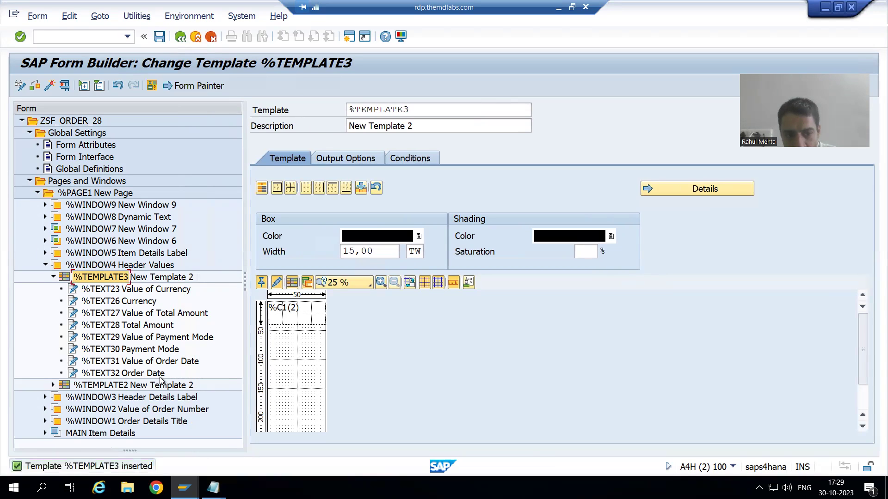
click(159, 374)
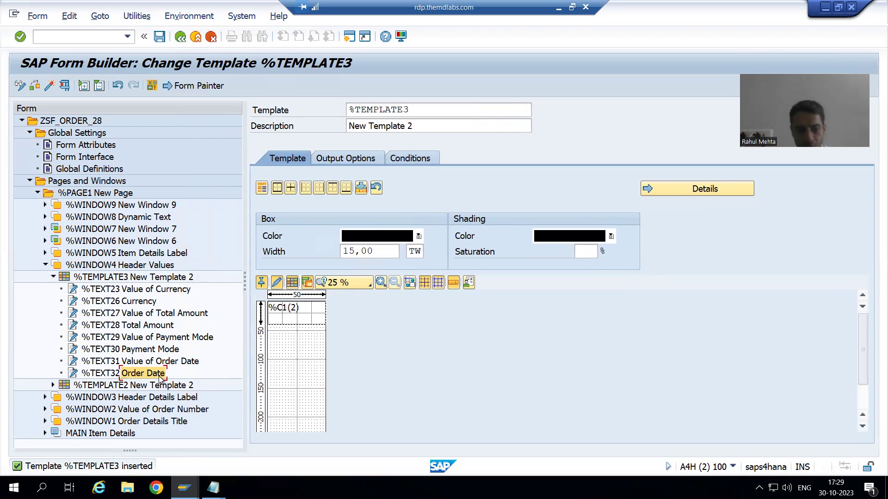
click(110, 378)
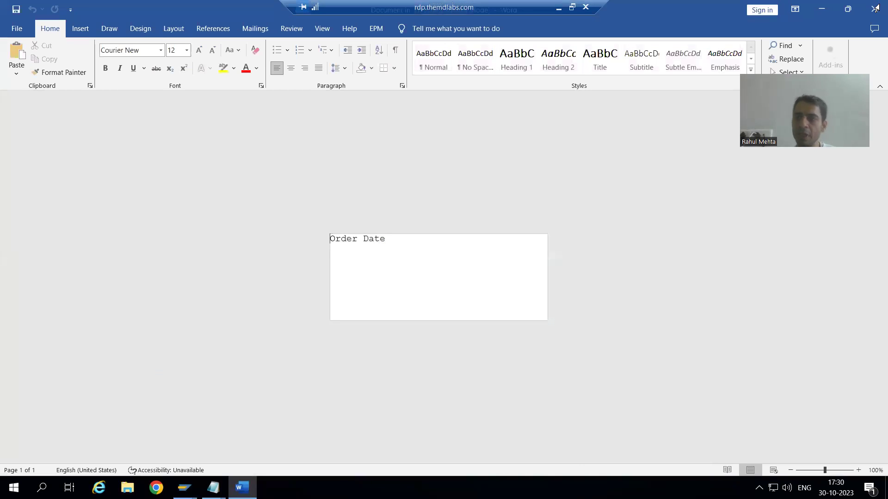
- Open the %TEXT32 Order Date text in the full-screen text editor and change from the Word editor to the line editor
click(875, 8)
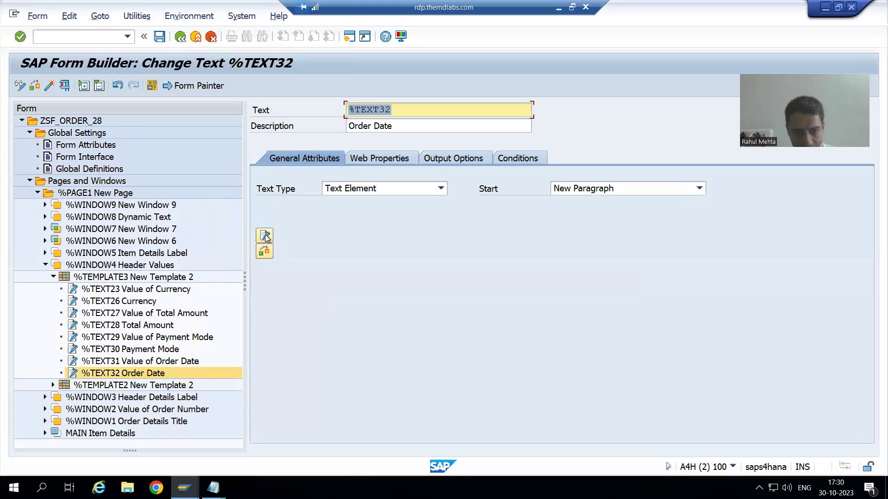
click(265, 236)
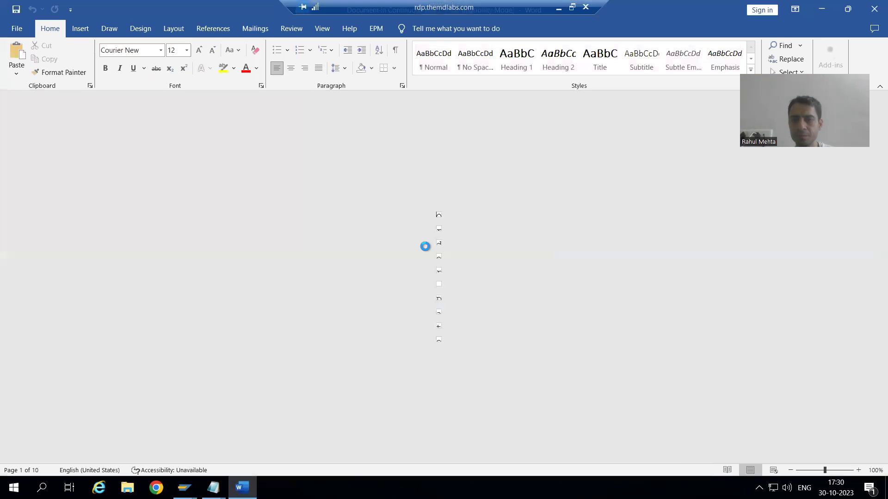
click(872, 10)
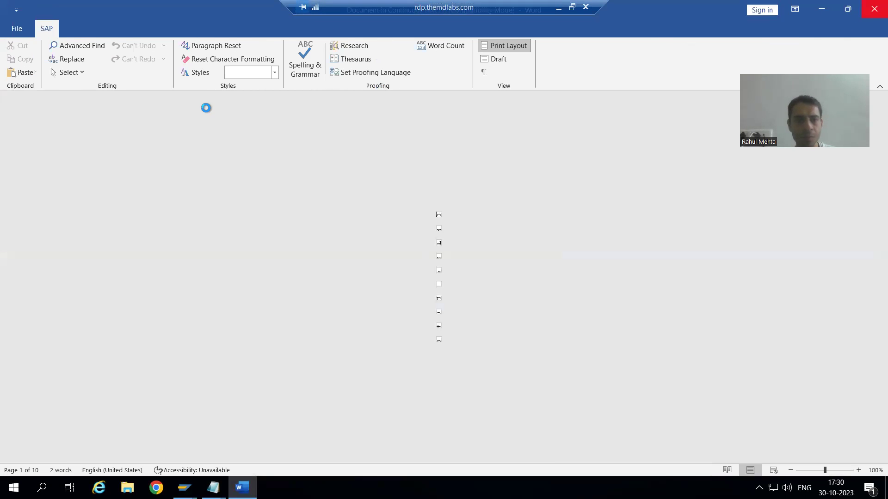
click(97, 16)
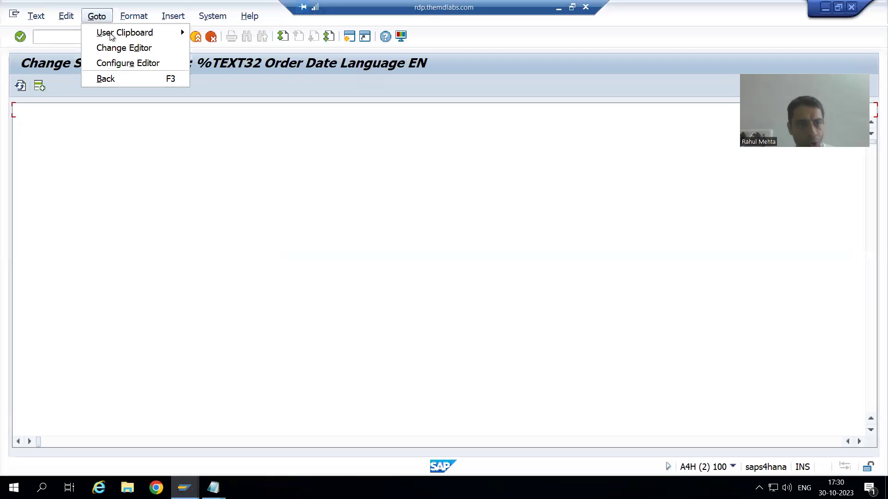
click(115, 48)
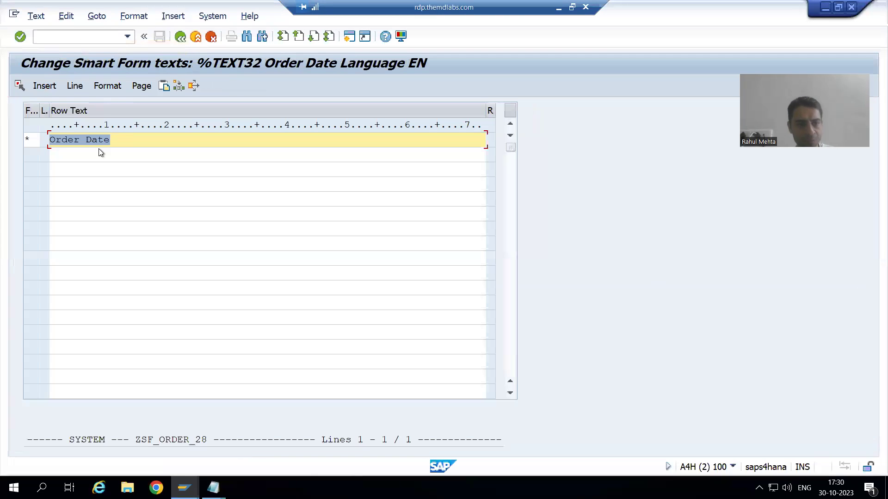
- Change the %TEXT32 row text to "Payment Due Date" and return to the form
key(BackSpace)
key(BackSpace)
key(BackSpace)
key(BackSpace)
key(BackSpace)
key(BackSpace)
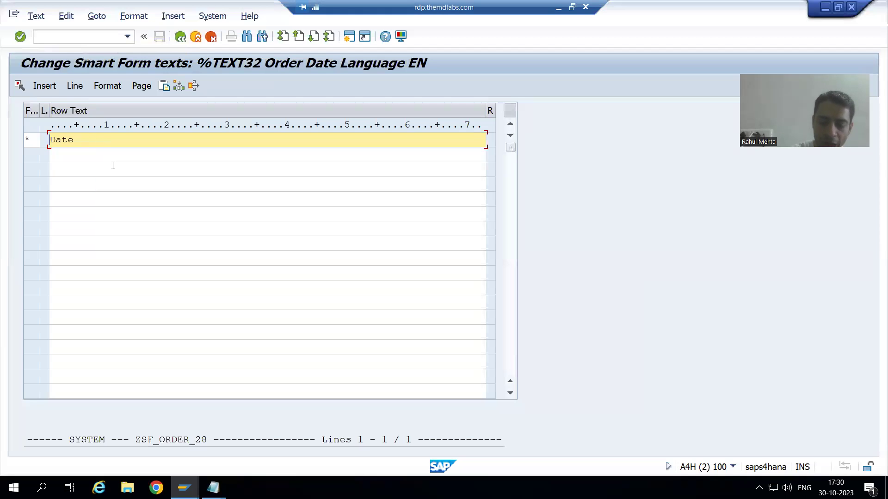
text(P)
text(ayment )
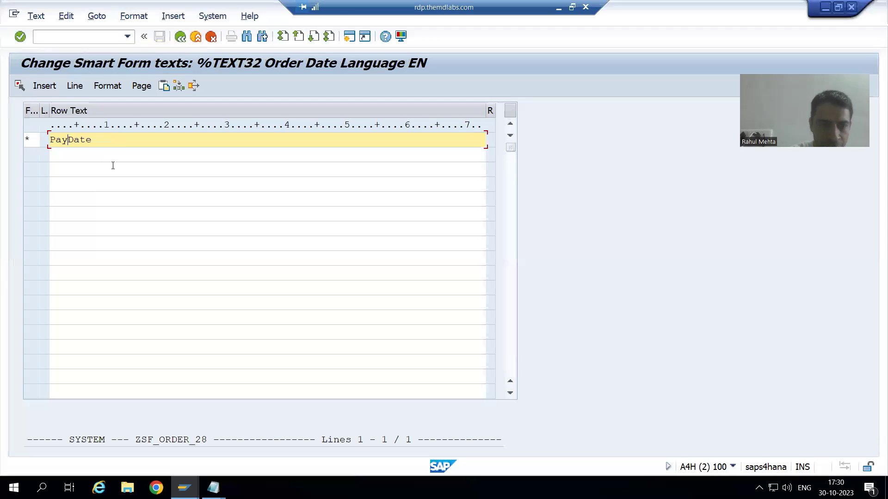
text(Due)
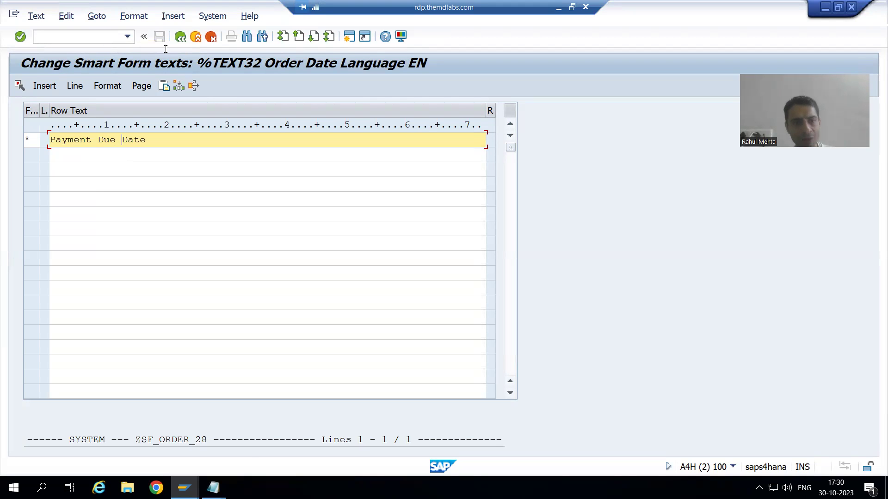
click(180, 37)
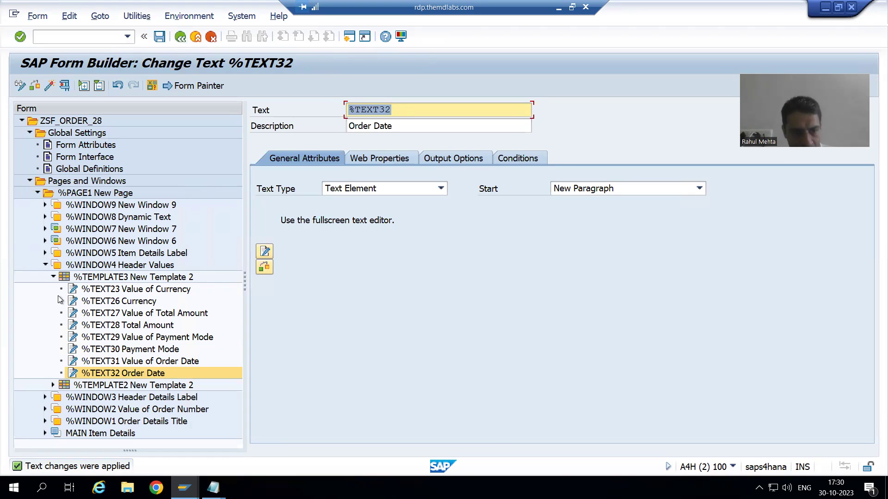
- Add a global variable lv_payment_date with typing TYPE to the form's Global Definitions, below LV_GRAPHICS
click(68, 170)
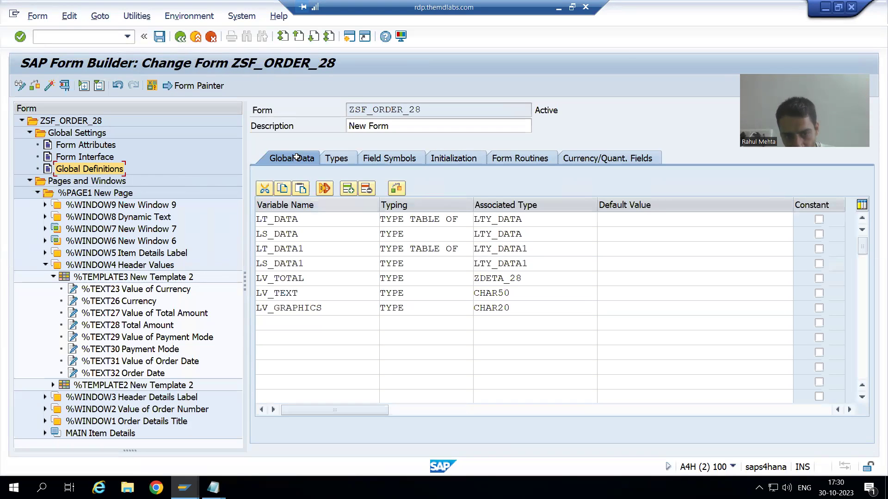
click(285, 325)
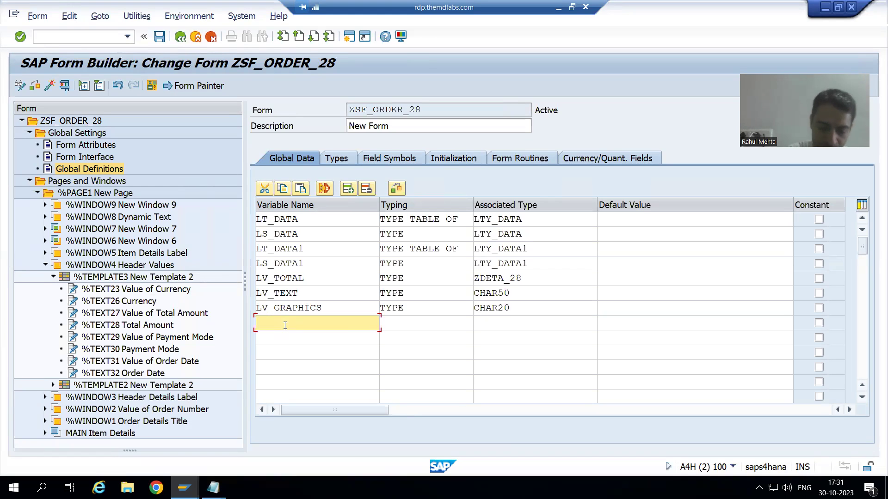
text(lv_)
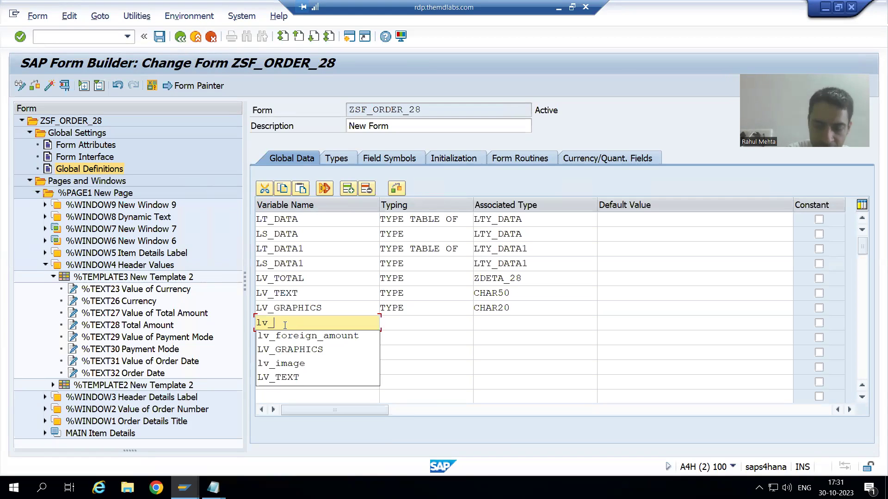
text(pay)
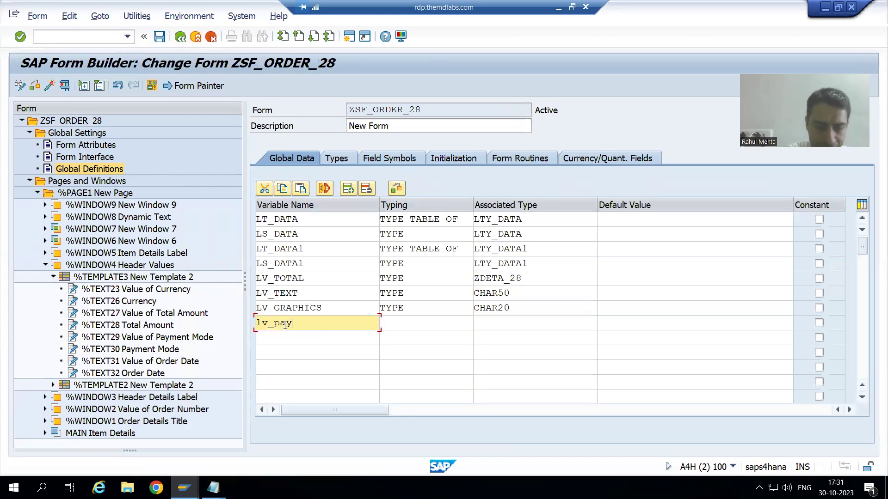
text(ment_date)
key(Tab)
text(TYPE)
key(Tab)
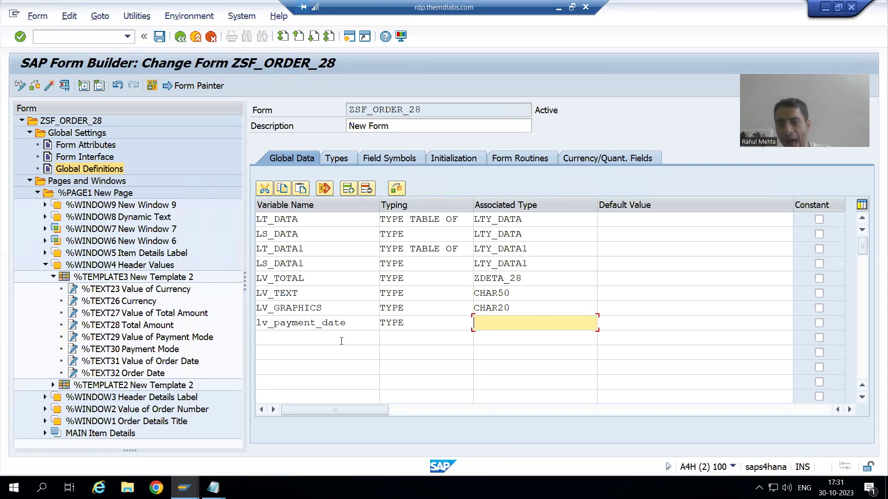
- Start transaction se11 in a new session and display the database table zordh_28
click(44, 34)
text(/ose11)
key(Return)
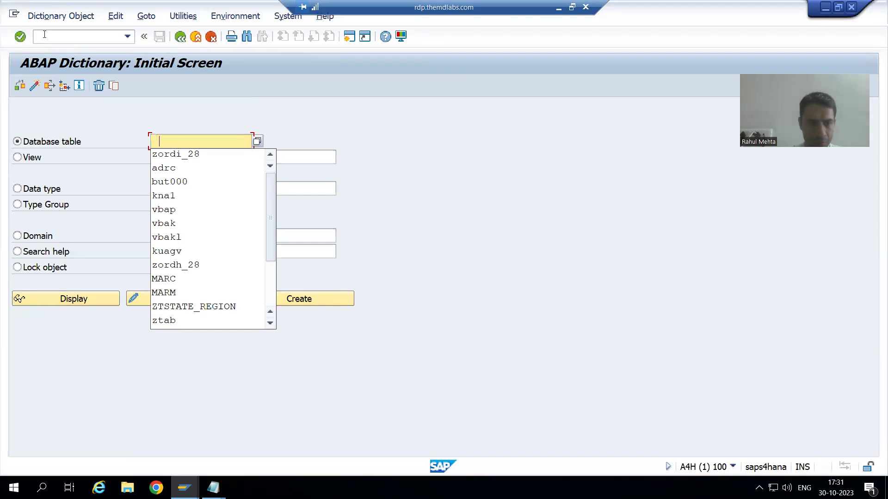
key(Down)
key(Down)
key(Down)
key(Down)
key(Down)
key(Down)
key(Down)
key(Down)
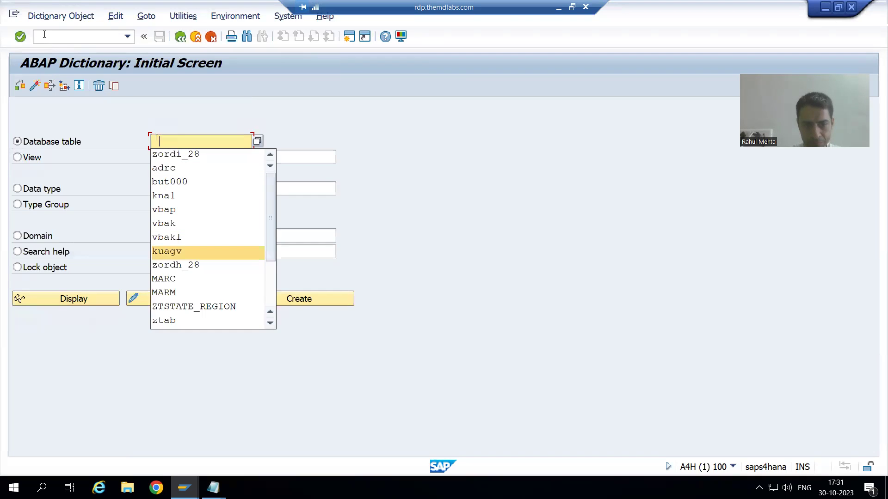
key(Down)
key(Return)
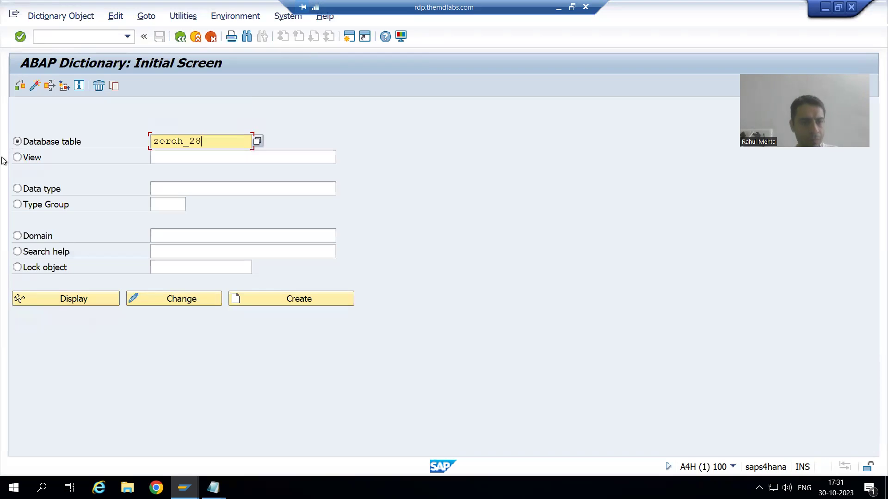
click(105, 299)
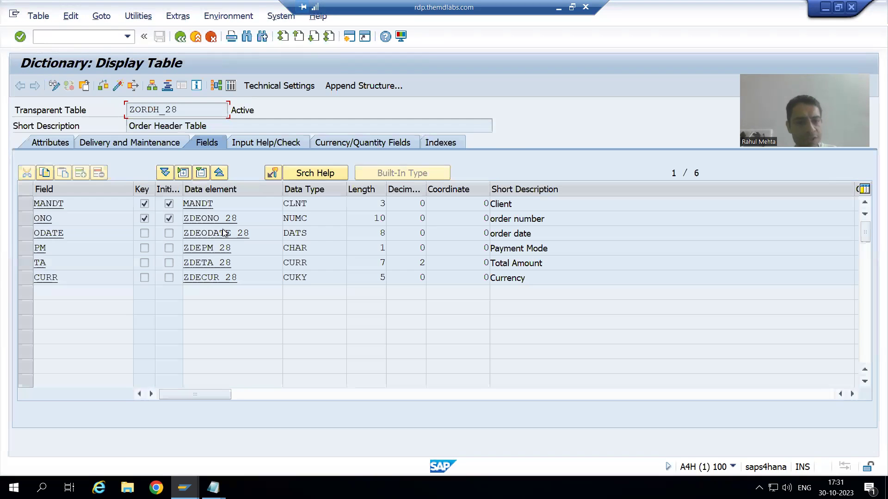
- Copy the ODATE field's data element ZDEODATE_28 and enter it as the associated type of lv_payment_date in the form's global data
drag(252, 233, 177, 235)
key(ctrl+c)
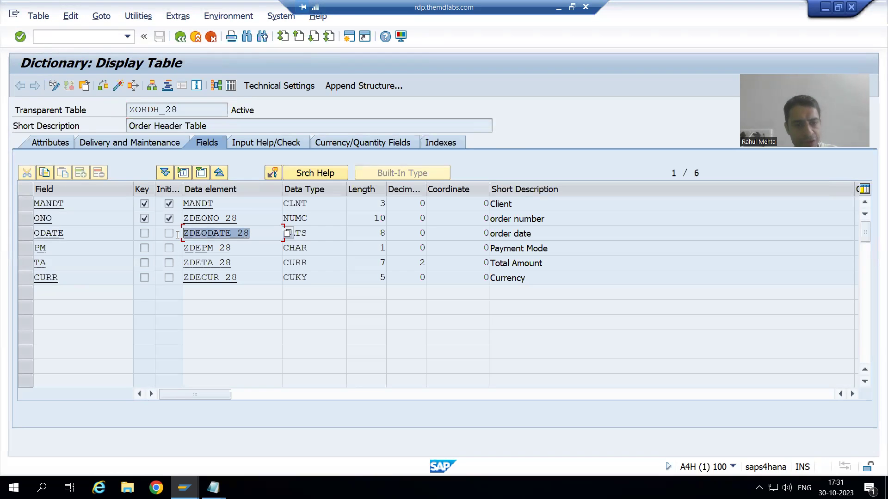
key(alt+Tab)
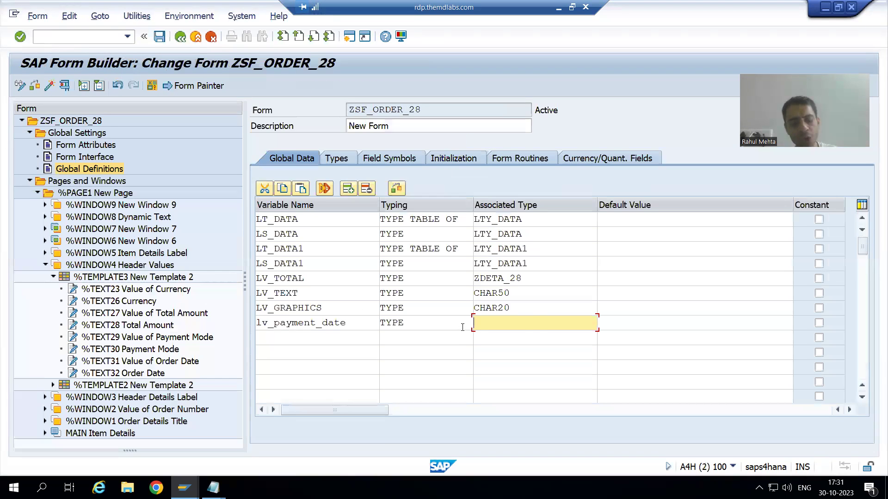
key(ctrl+v)
key(Return)
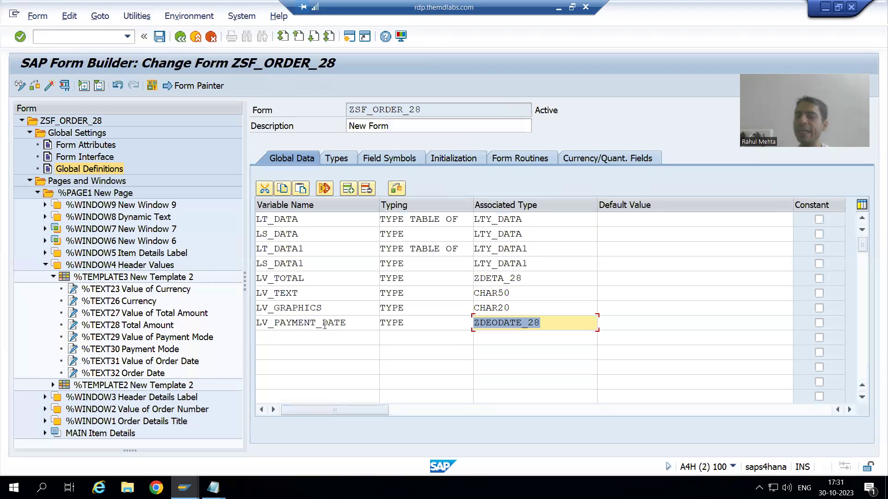
click(348, 324)
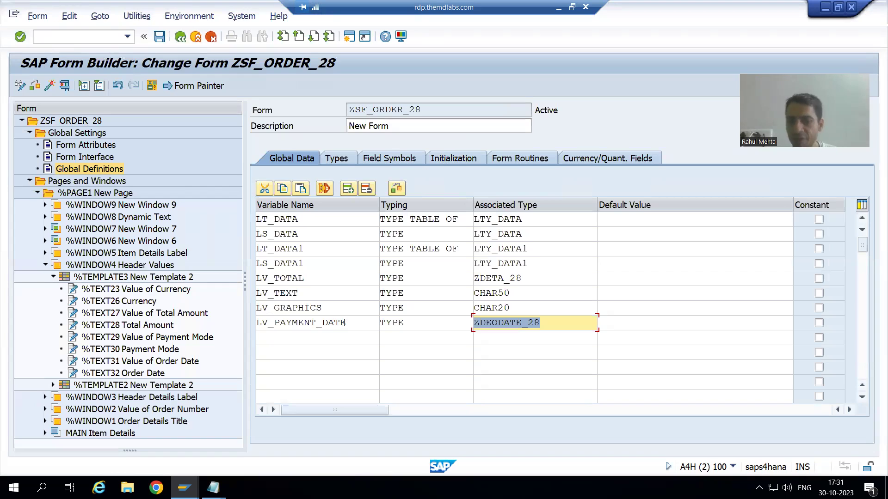
click(416, 323)
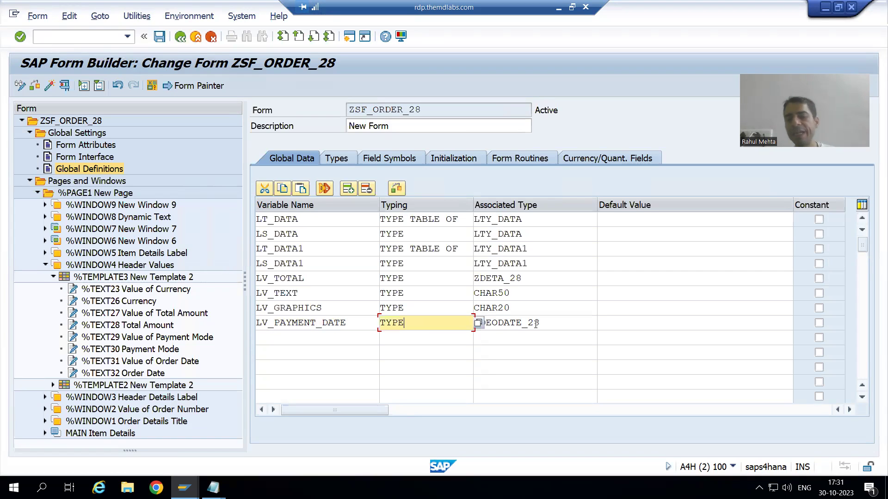
click(567, 325)
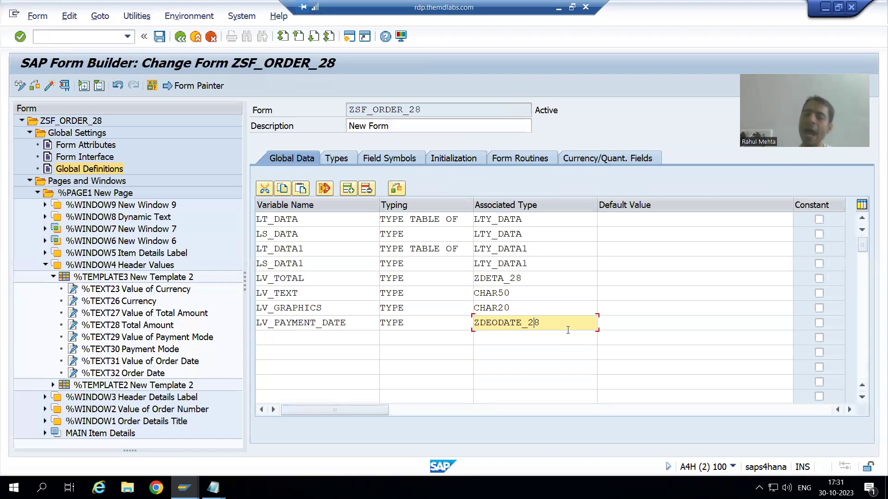
- Open the form's initialization code and insert two blank lines below the BREAK statement
click(468, 160)
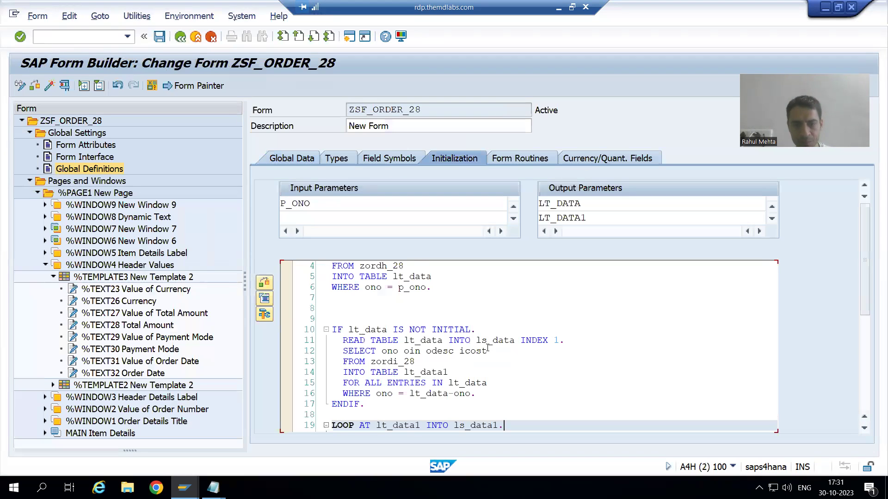
scroll(487, 348, up, 1)
scroll(453, 361, down, 3)
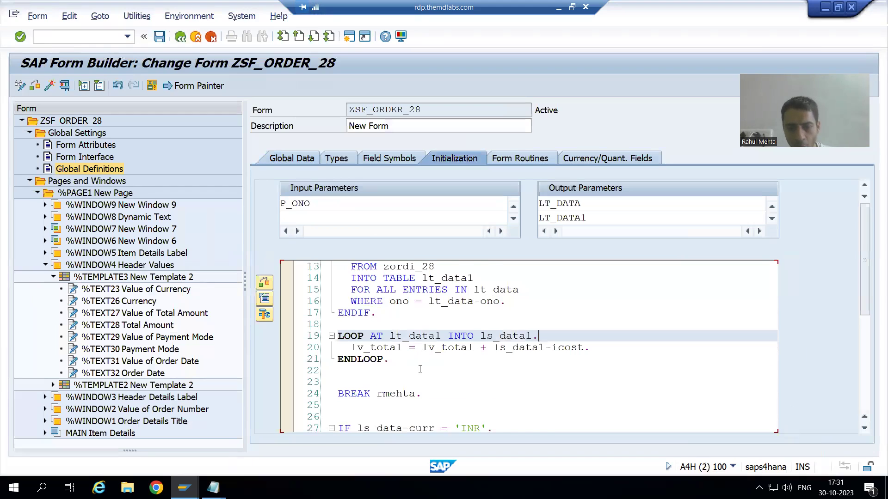
scroll(419, 368, down, 1)
click(436, 365)
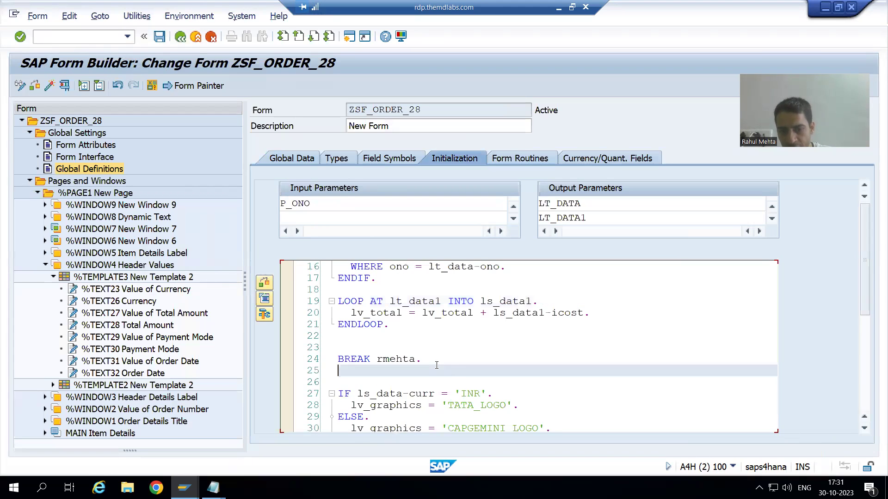
key(Return)
key(Return)
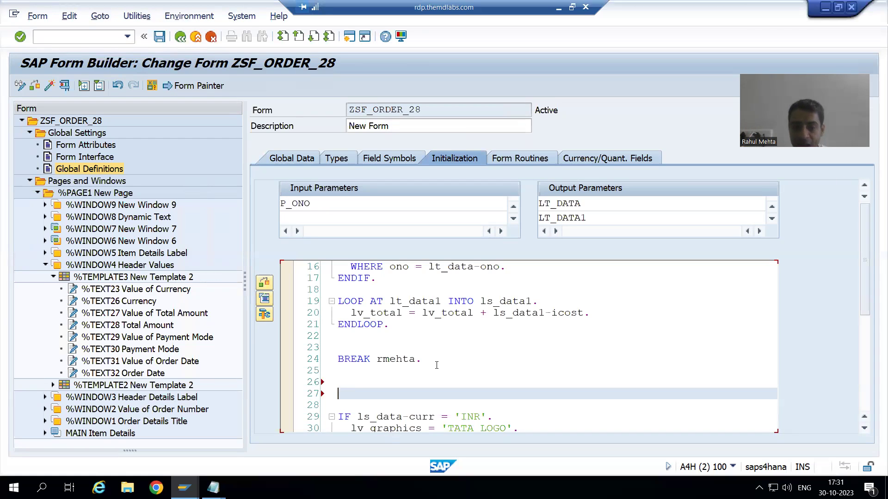
- Review the initialization code's SELECT from zordh_28 and the READ TABLE statement that fills ls_data
scroll(438, 365, up, 1)
scroll(438, 365, up, 2)
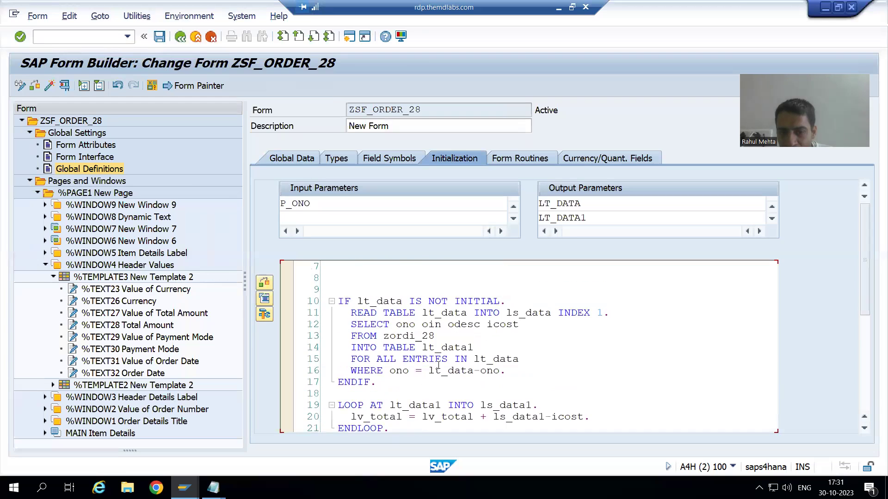
scroll(438, 365, up, 1)
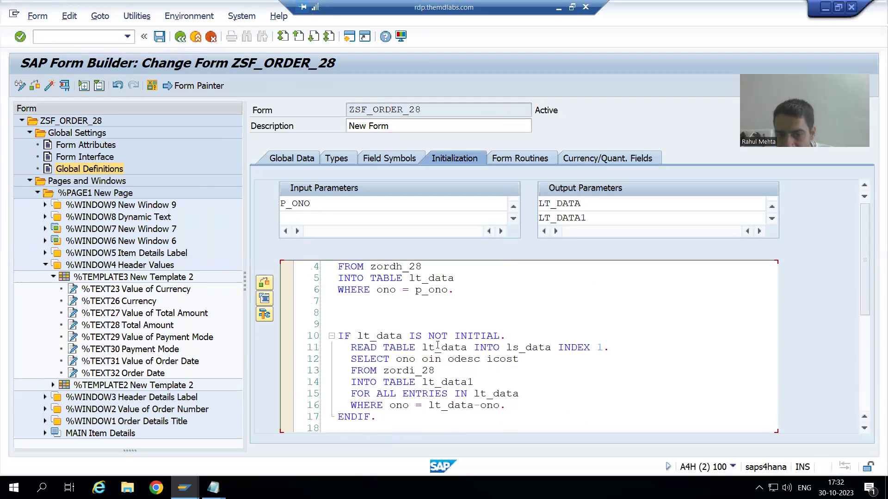
scroll(447, 324, up, 1)
click(444, 316)
click(460, 289)
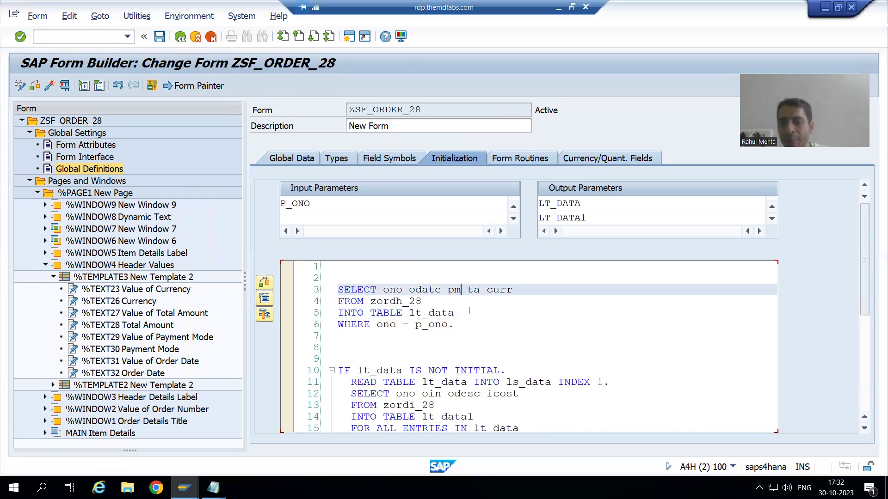
click(400, 301)
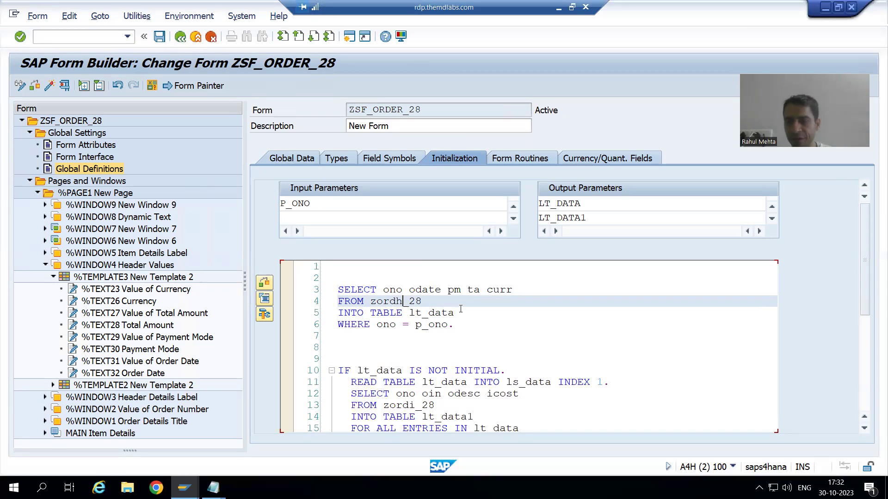
scroll(461, 308, down, 3)
click(455, 279)
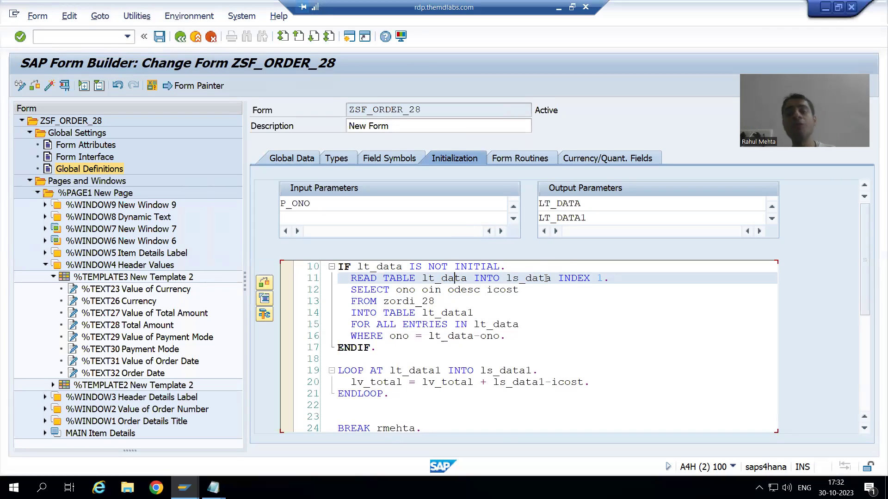
scroll(444, 341, down, 2)
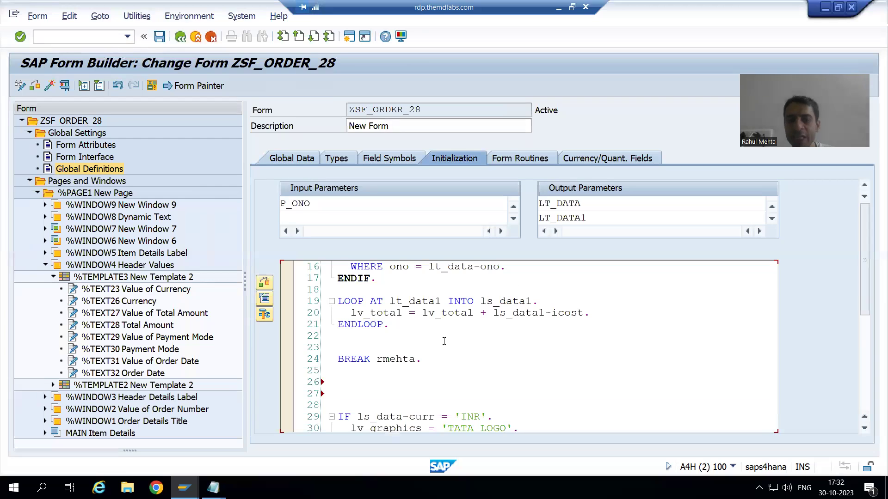
- Insert a blank line between the ENDLOOP and BREAK statements in the initialization code
click(414, 345)
key(Up)
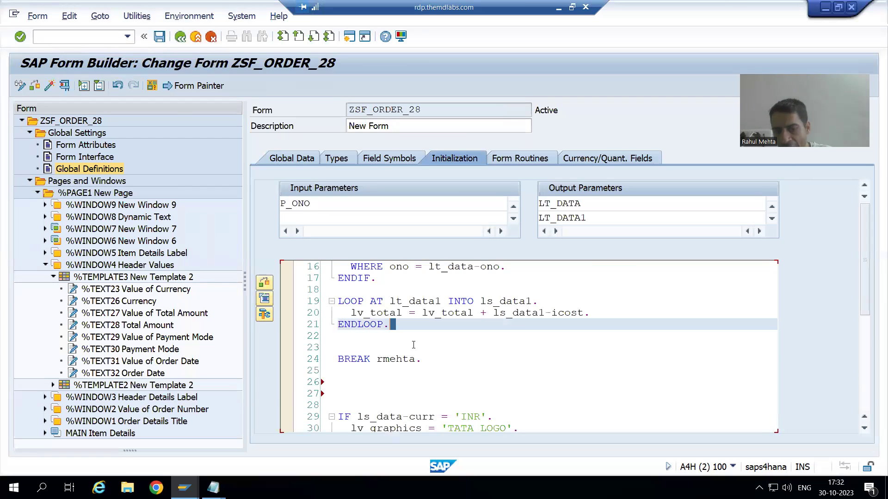
key(Down)
key(Return)
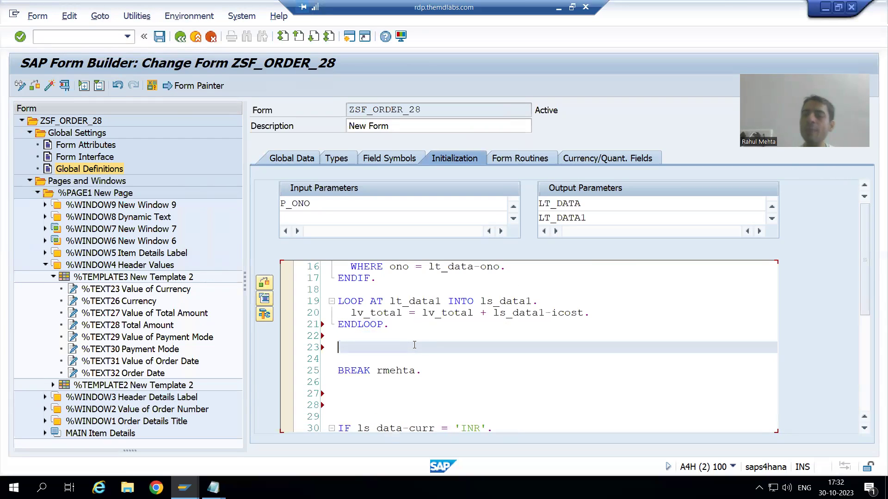
- Check the payment mode field PM in the lty_data type definition of the global types
click(333, 159)
scroll(399, 257, up, 5)
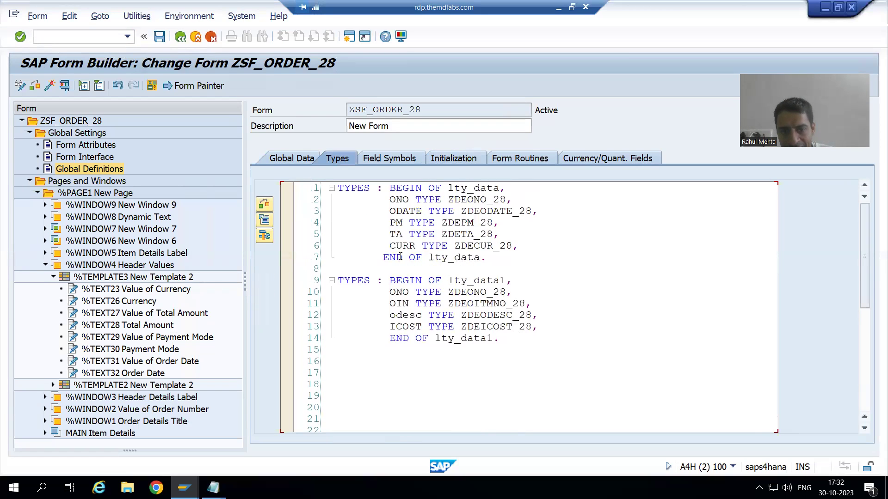
click(395, 222)
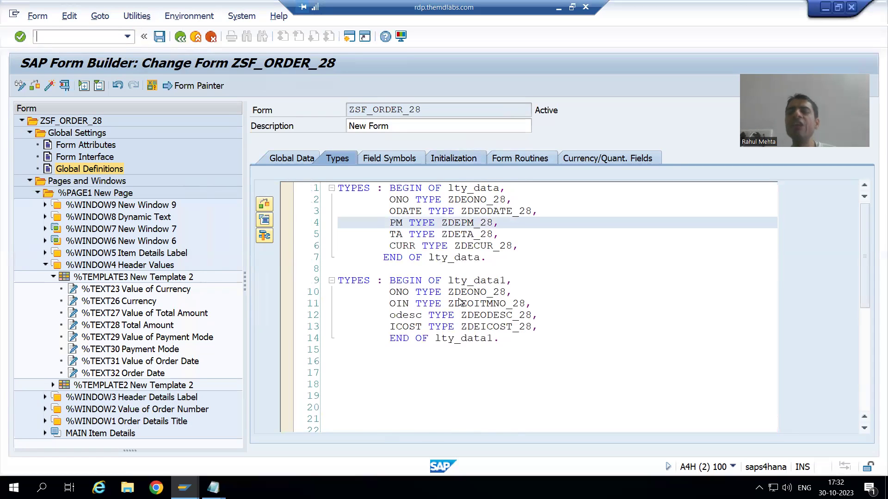
- Add an IF ls_data-pm = 'C'. … ENDIF. block below the lt_data1 loop in the initialization code and save the form
click(454, 158)
scroll(459, 335, down, 2)
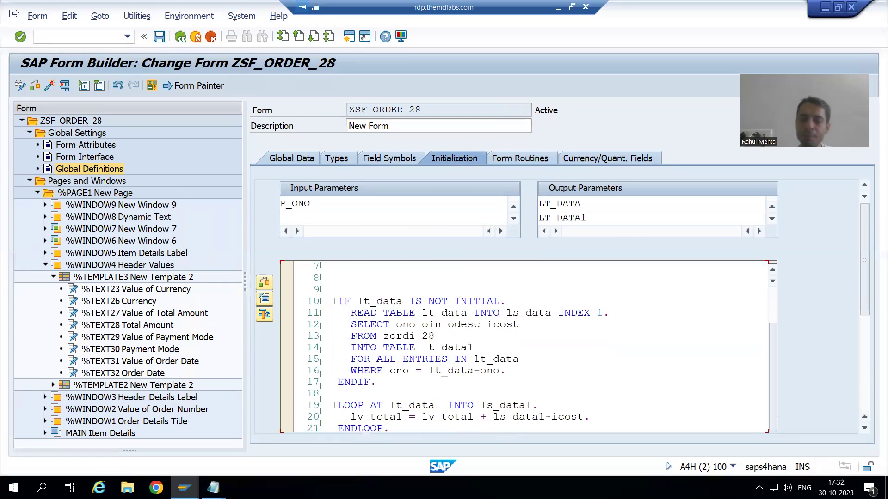
scroll(459, 336, down, 2)
click(396, 376)
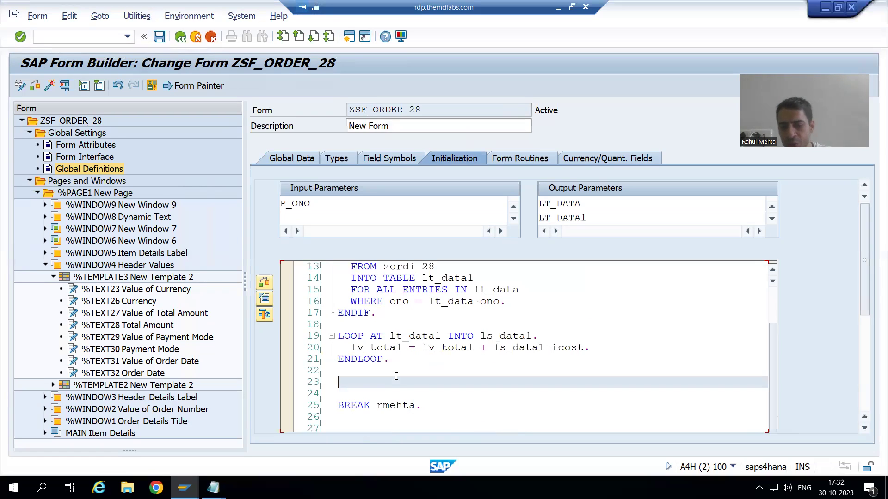
key(Return)
text(if l)
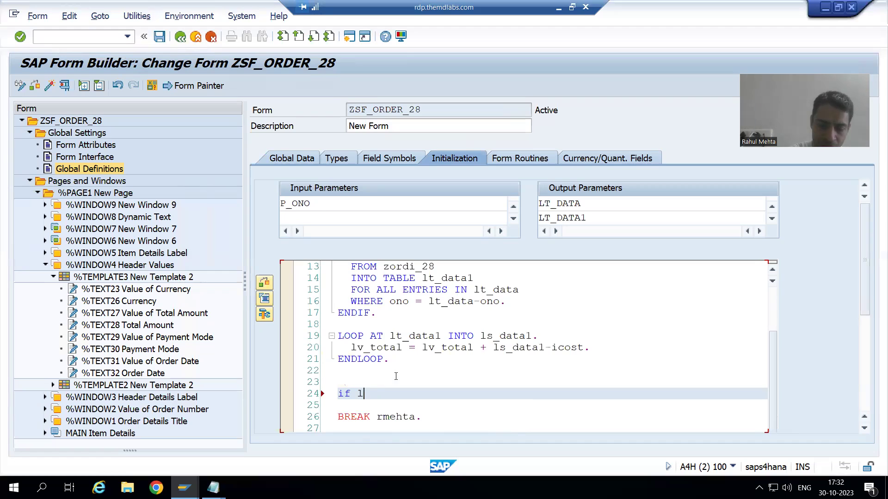
text(s_data)
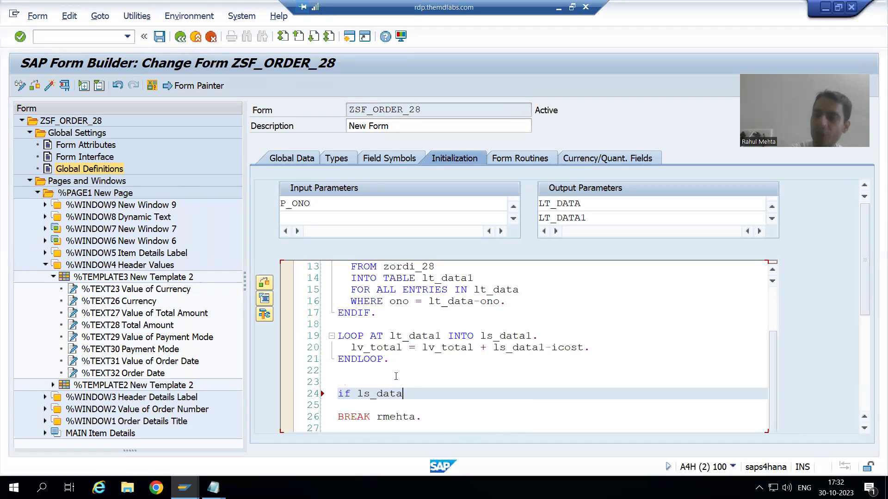
text(-pm )
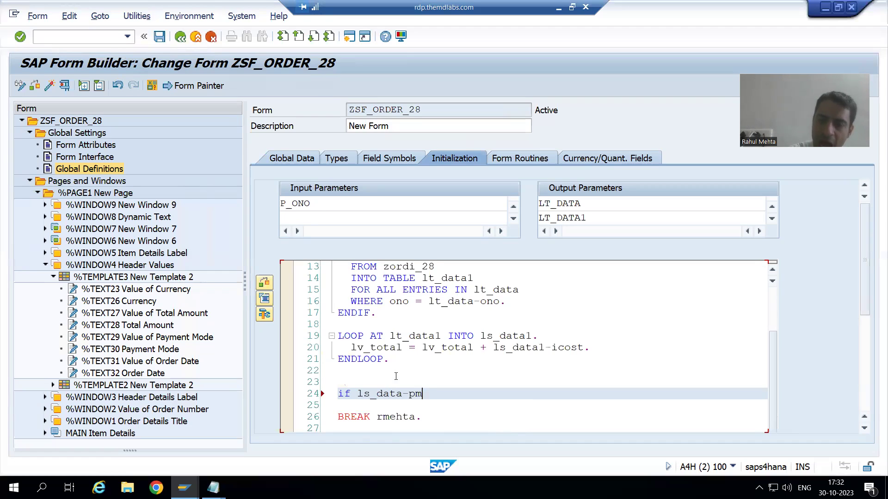
text(= 'C'.)
key(Return)
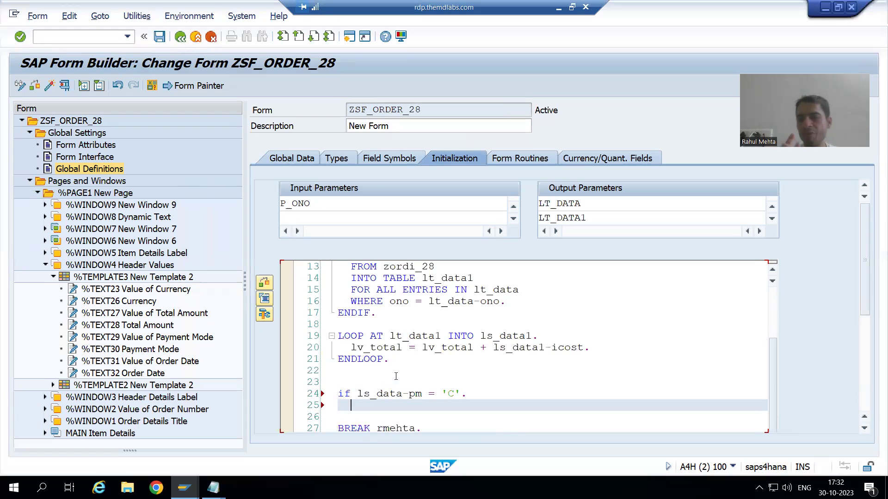
key(BackSpace)
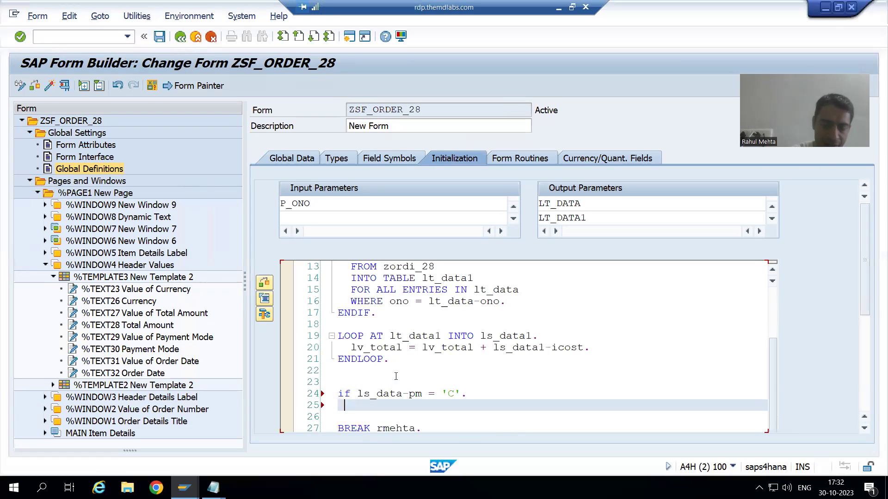
text(ENDIF.)
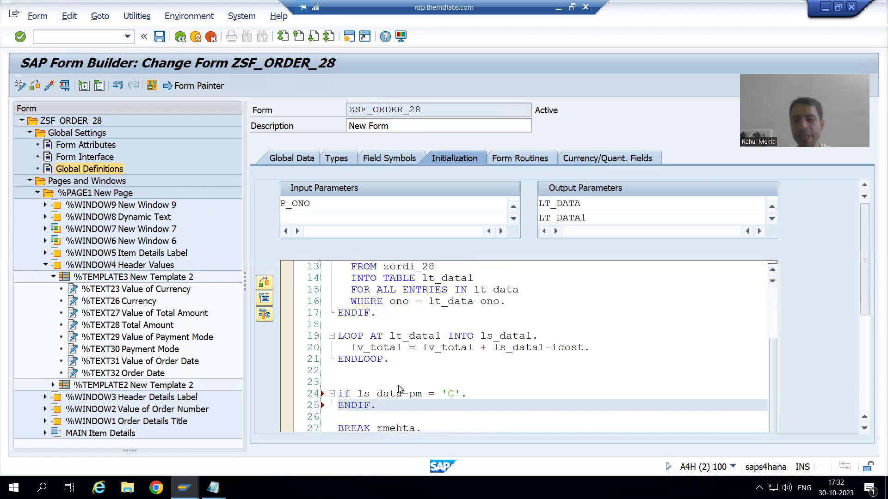
key(ctrl+s)
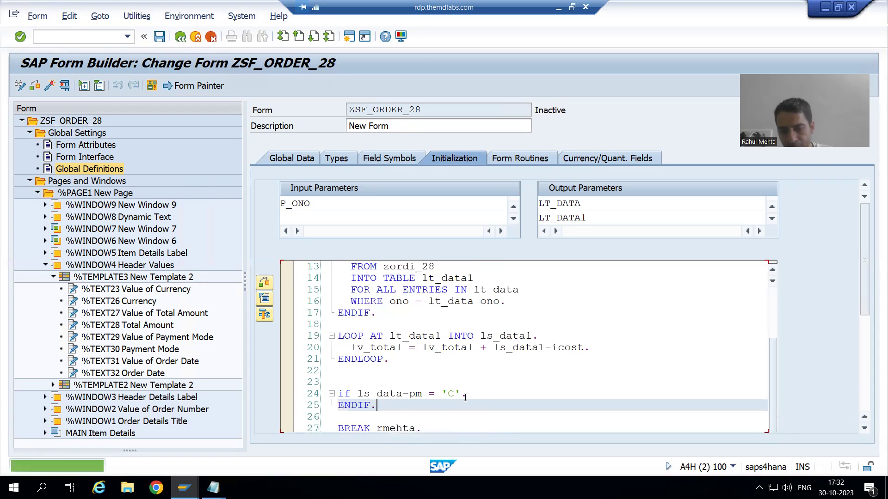
- Inside the IF block, add the statement lv_payment_date = ls_data-odate + 30. and save the form
key(Up)
key(End)
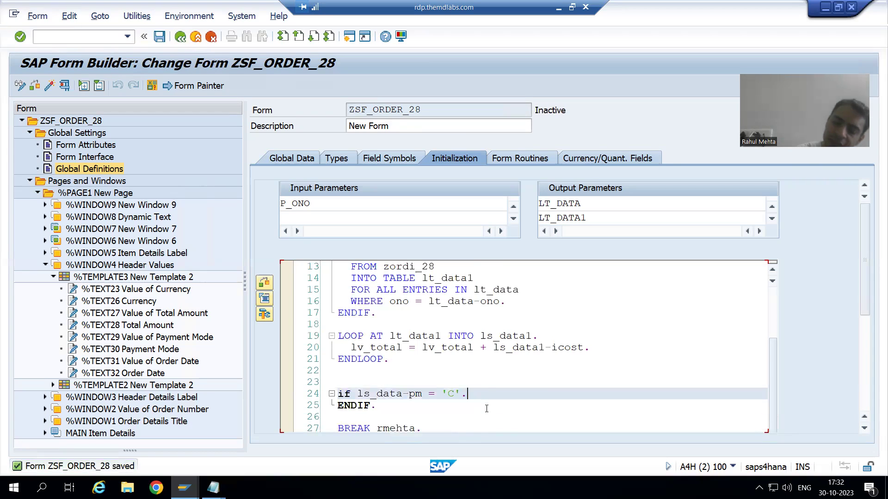
key(Return)
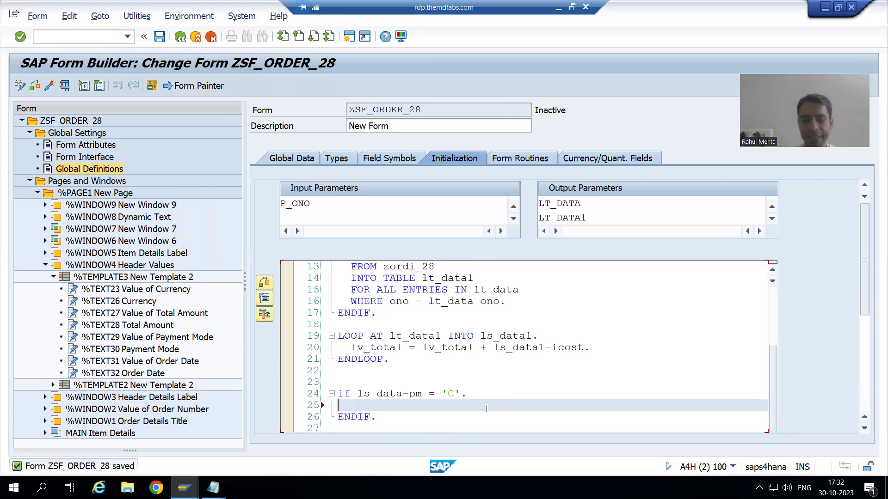
text(lv)
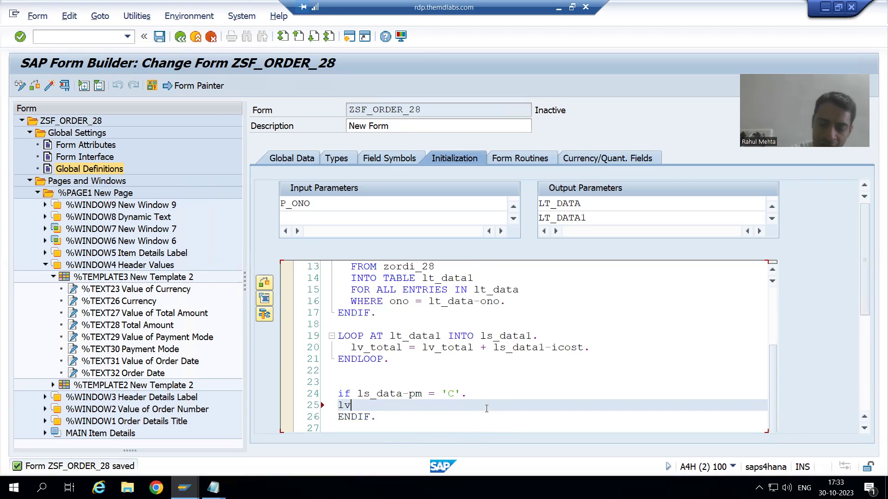
text(_pay)
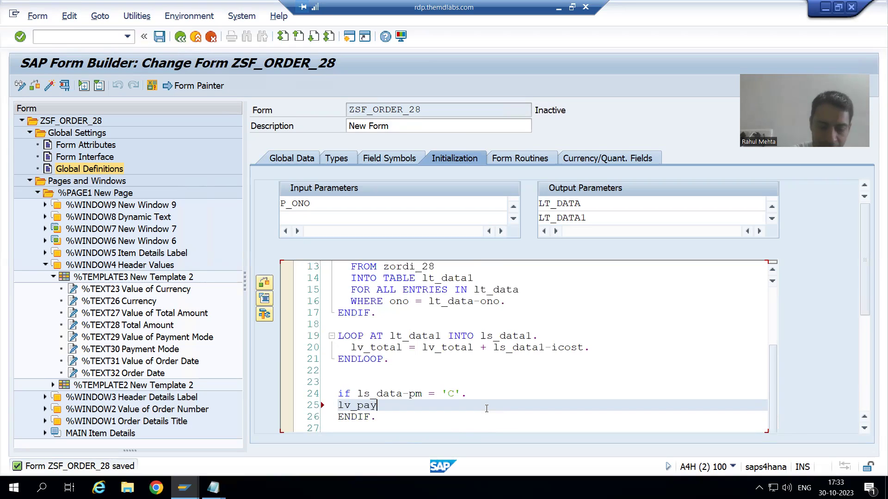
text(ment_)
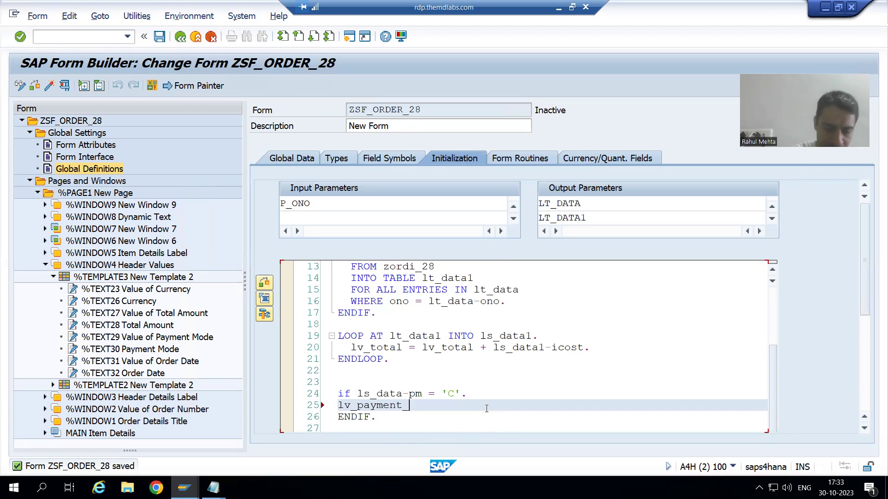
text(date =)
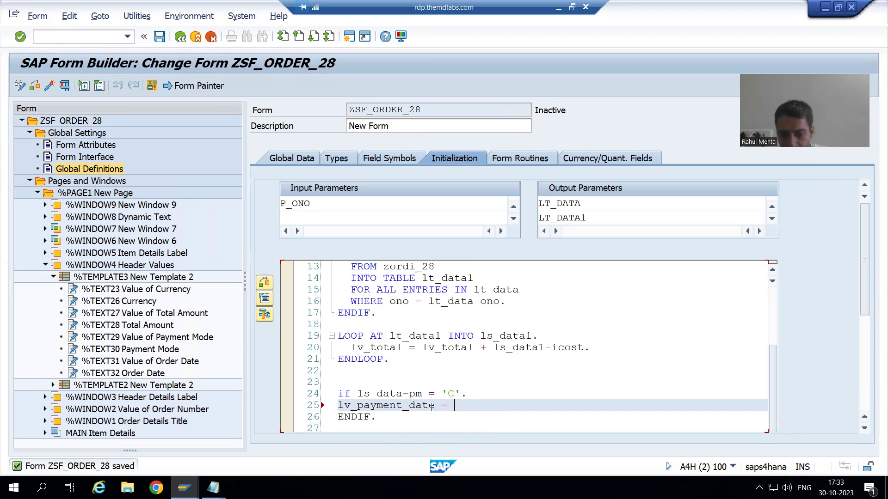
text(l)
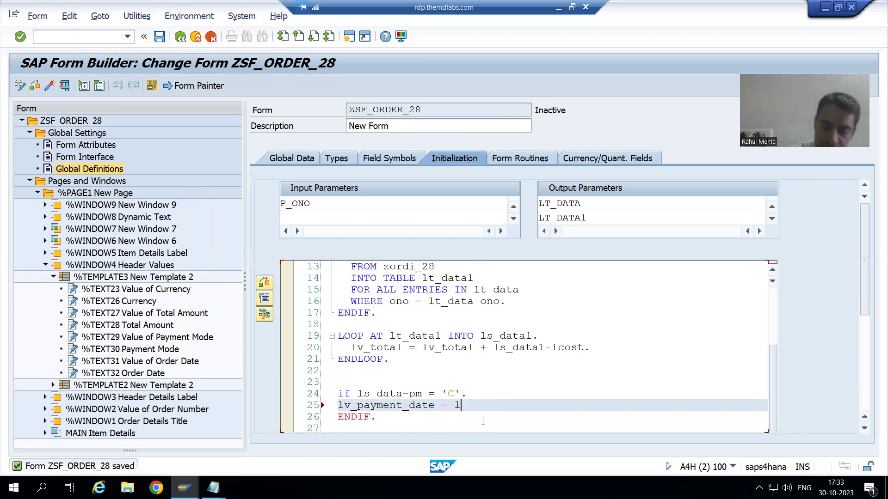
text(s_da)
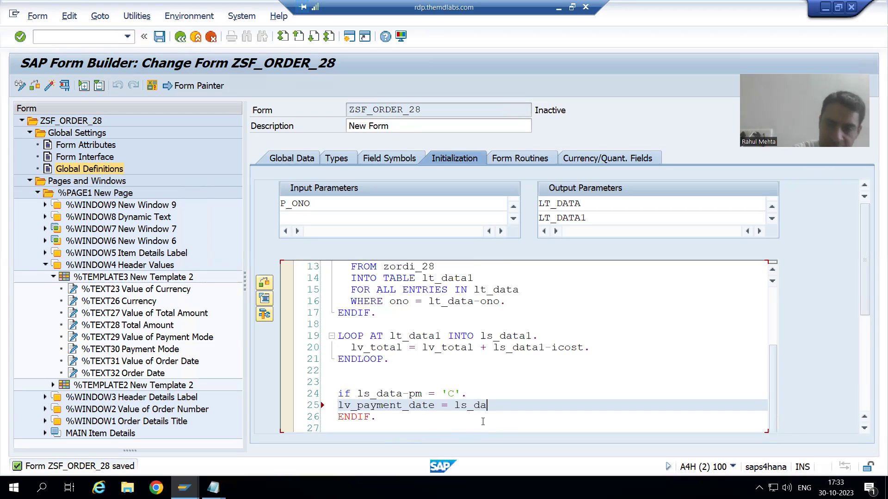
text(ta-odate )
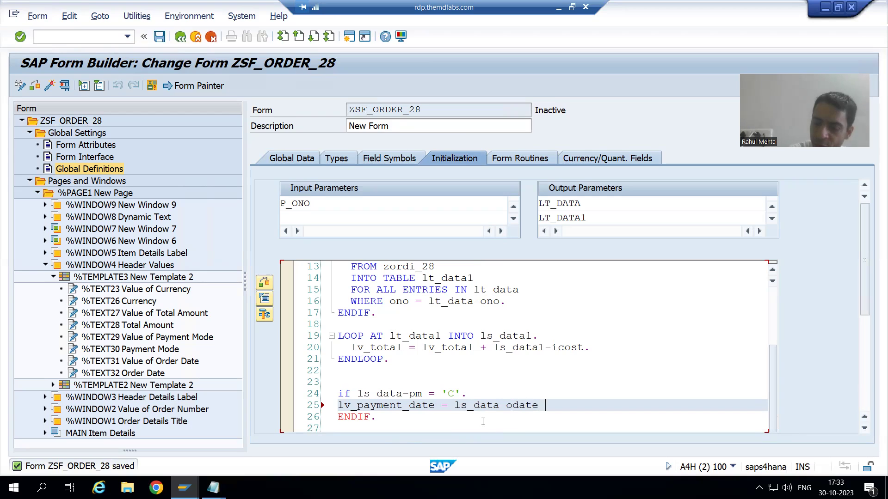
text(+ 30.)
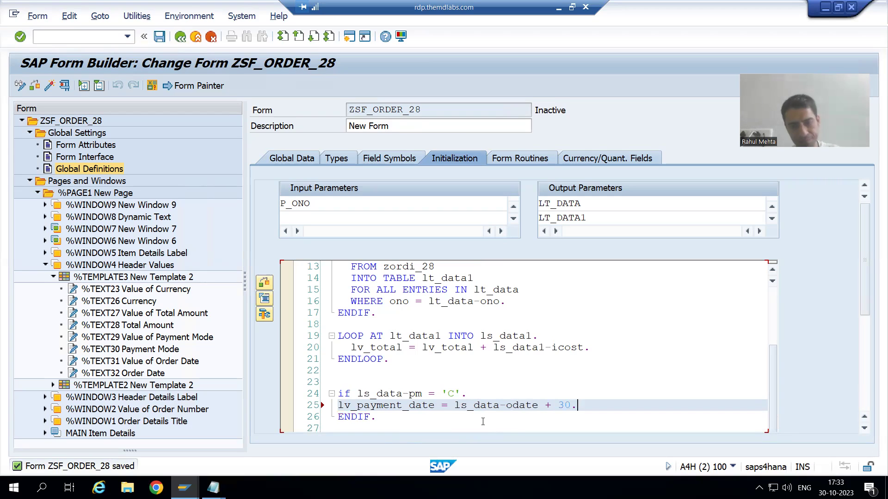
key(ctrl+s)
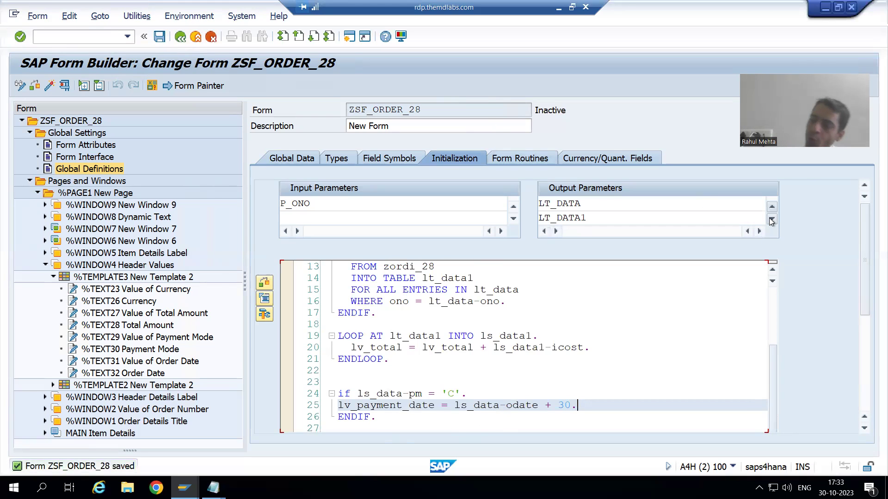
- Add LV_PAYMENT_DATE as an output parameter of the initialization code, below LV_GRAPHICS, and save the form
click(772, 220)
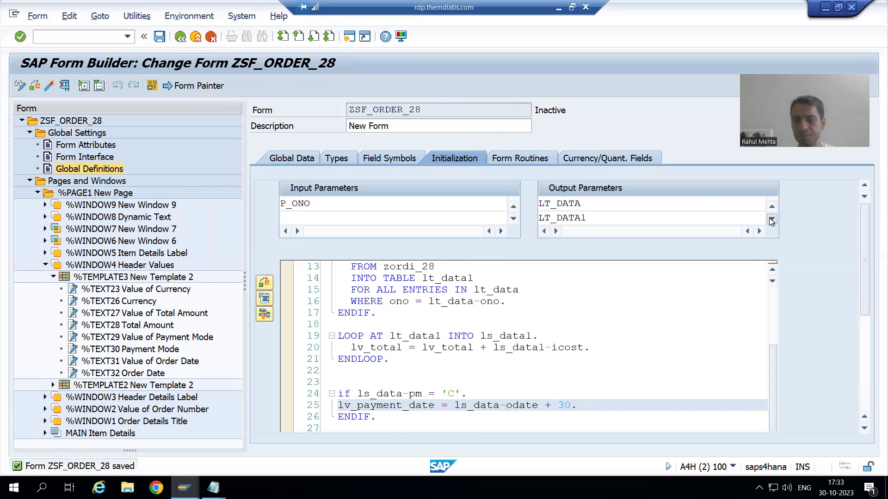
click(771, 220)
click(772, 220)
click(771, 220)
click(772, 220)
click(771, 220)
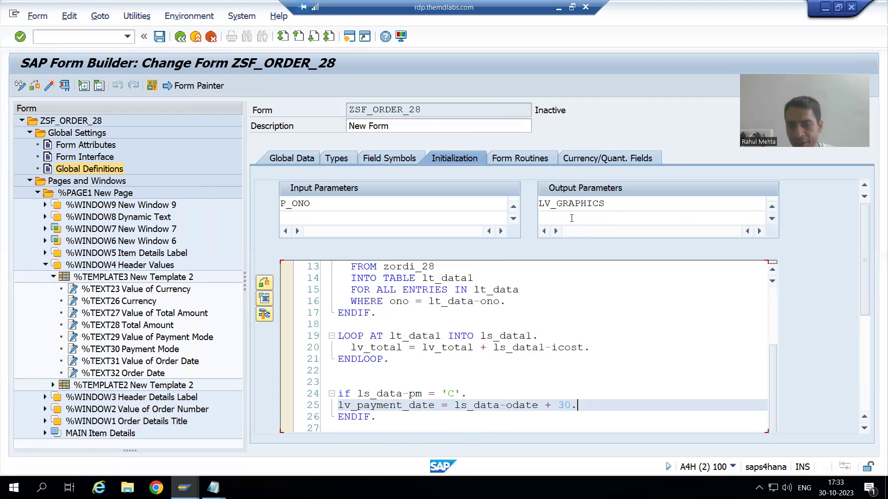
click(571, 219)
text(l)
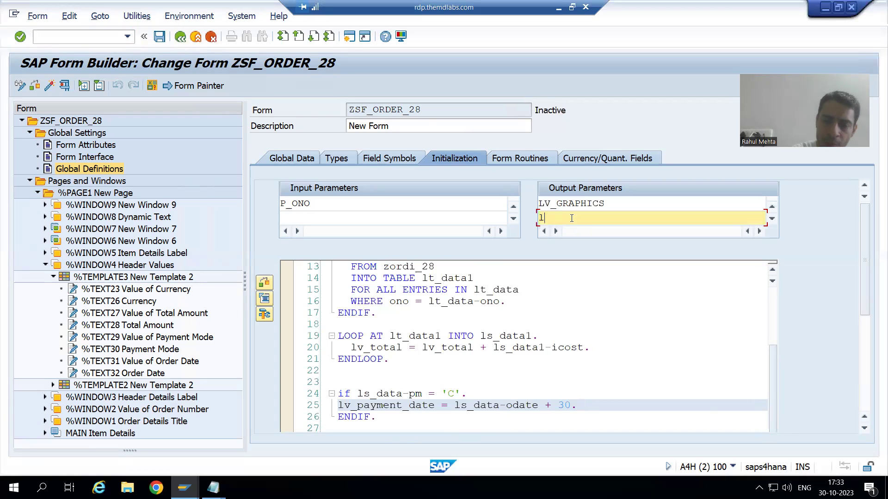
text(v_payement)
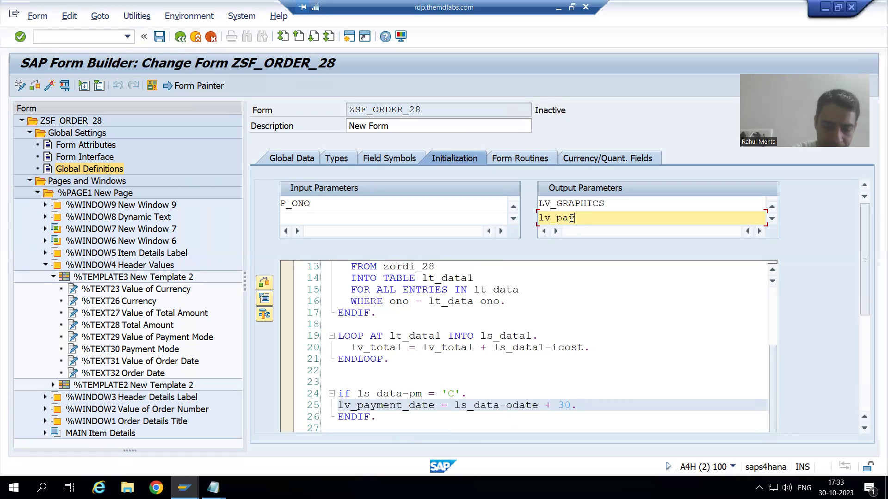
key(BackSpace)
key(BackSpace)
key(BackSpace)
key(BackSpace)
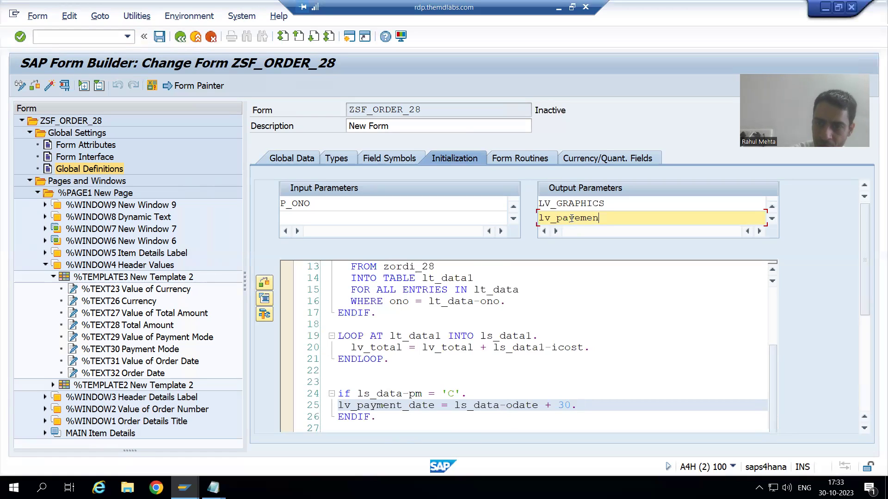
key(BackSpace)
text(ment)
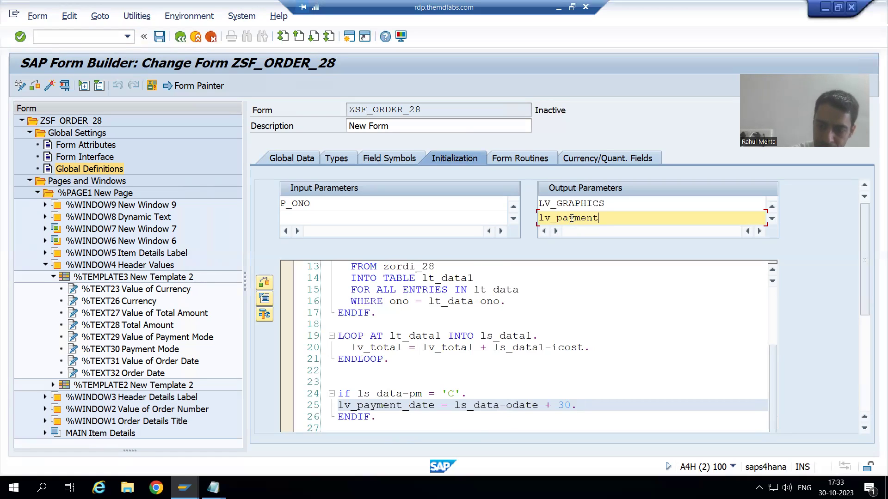
text(_date)
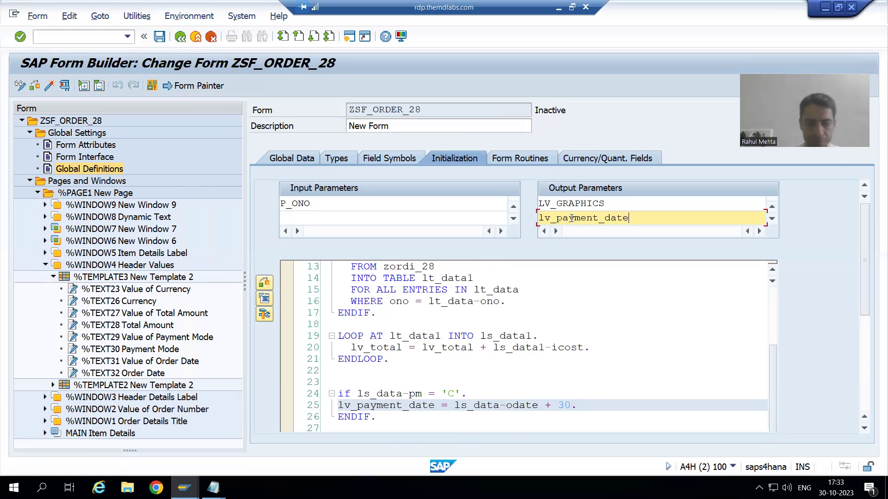
key(ctrl+s)
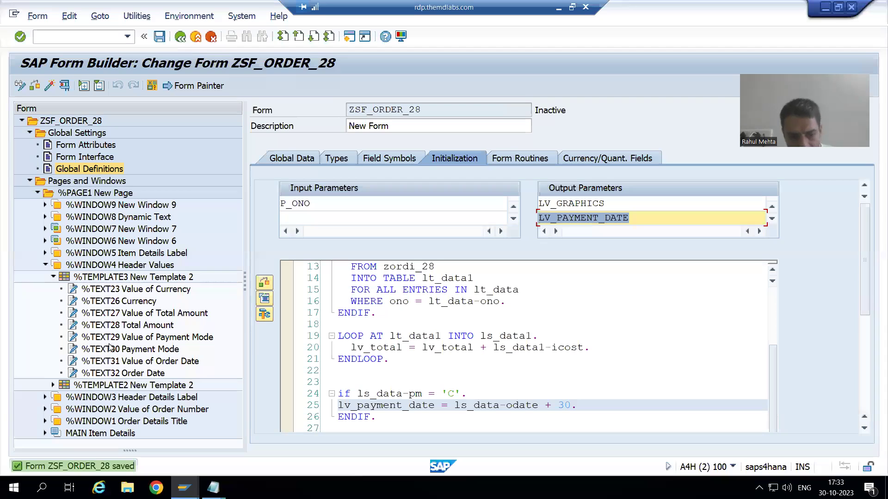
- Change the description of text node %TEXT31 to Value of Payment Due Date
click(129, 363)
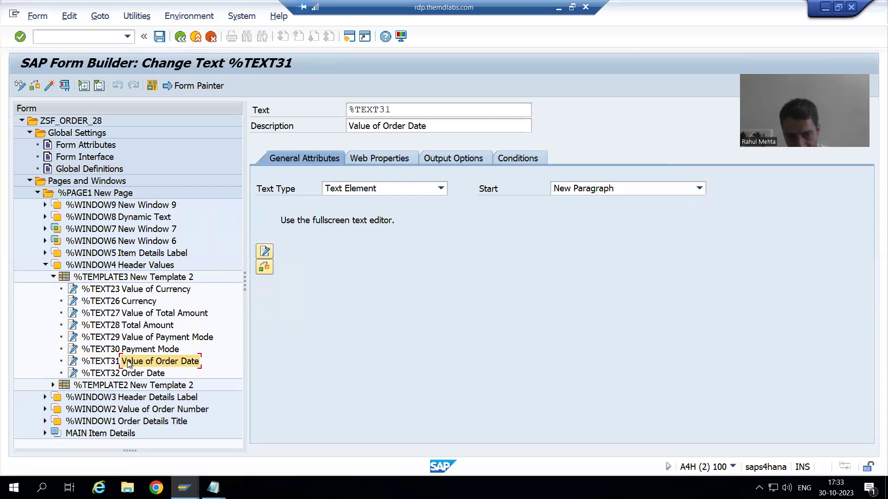
click(434, 125)
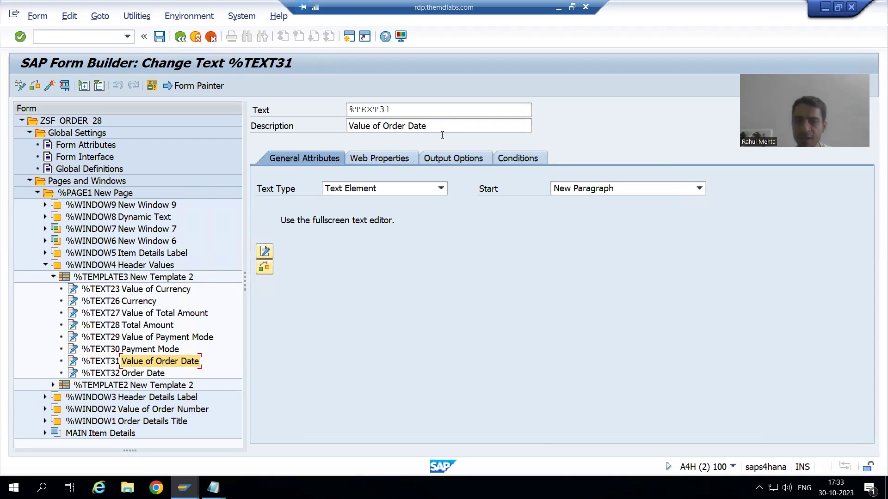
key(BackSpace)
key(BackSpace)
key(BackSpace)
key(BackSpace)
key(BackSpace)
key(BackSpace)
key(BackSpace)
key(BackSpace)
key(BackSpace)
text(Payemtn)
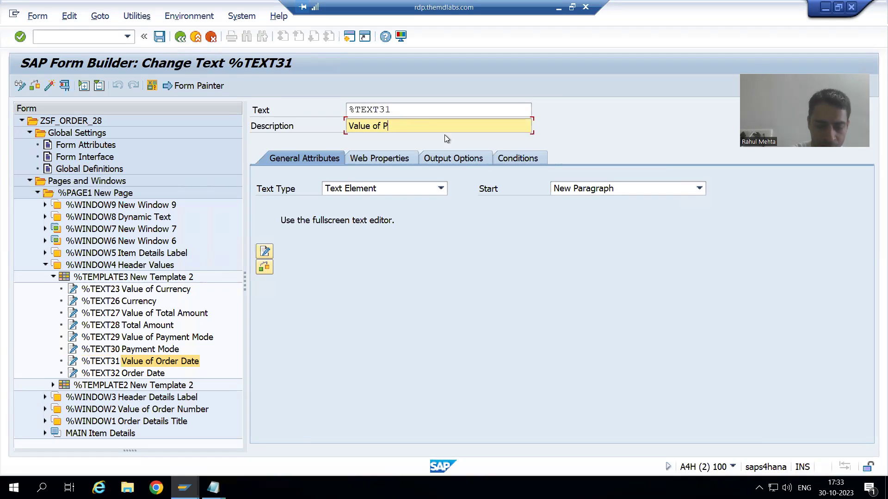
key(BackSpace)
key(BackSpace)
key(BackSpace)
key(BackSpace)
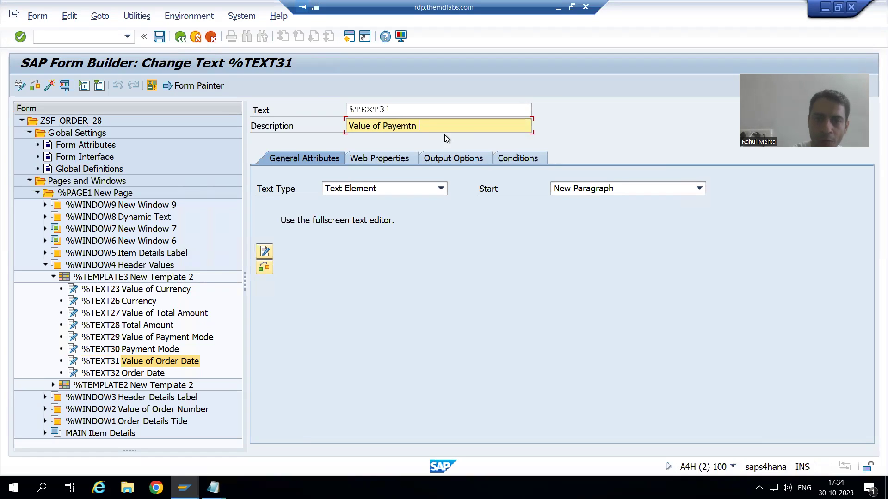
key(BackSpace)
text(ment Due Date)
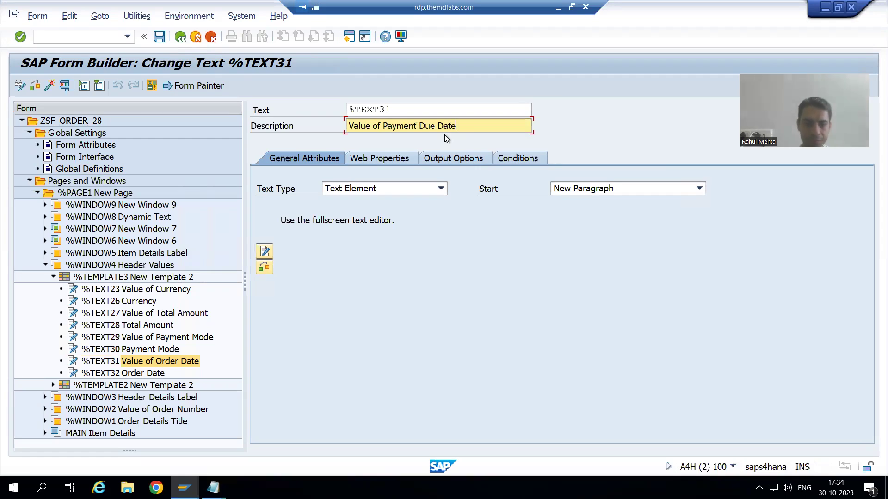
- Change the description of text node %TEXT32 to Payment Due Date
click(118, 373)
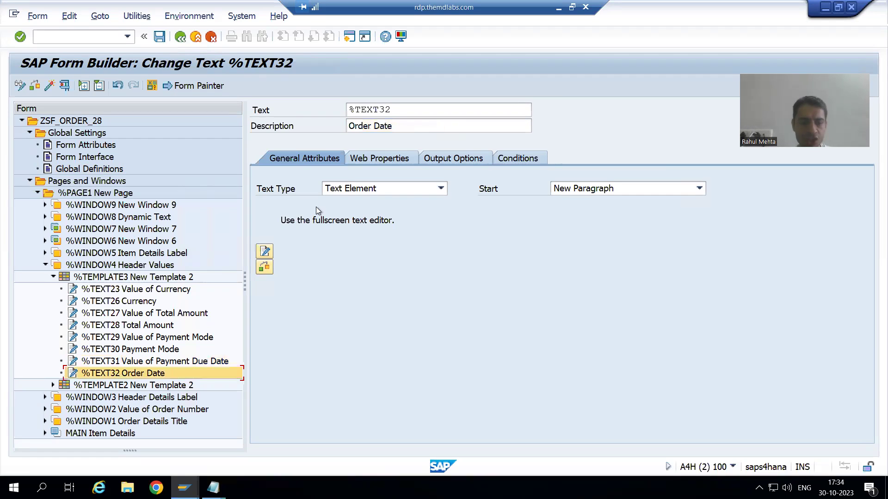
click(371, 127)
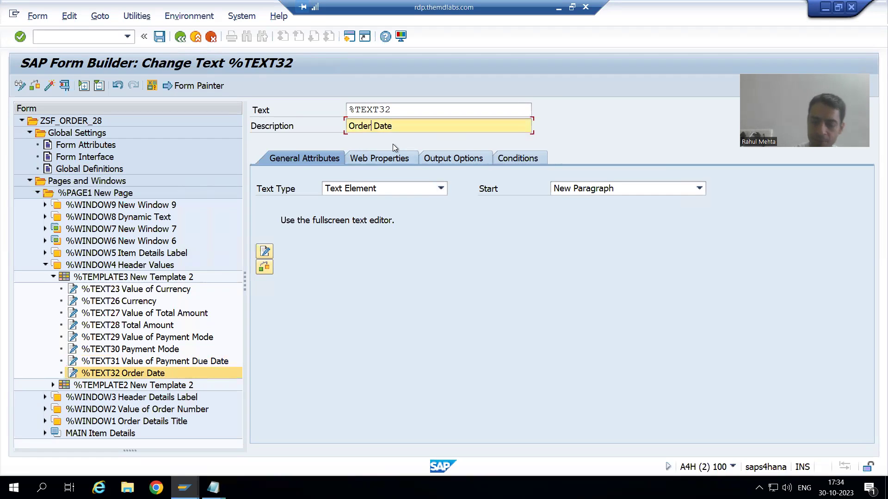
key(BackSpace)
key(BackSpace)
key(BackSpace)
key(BackSpace)
text(Payemtn)
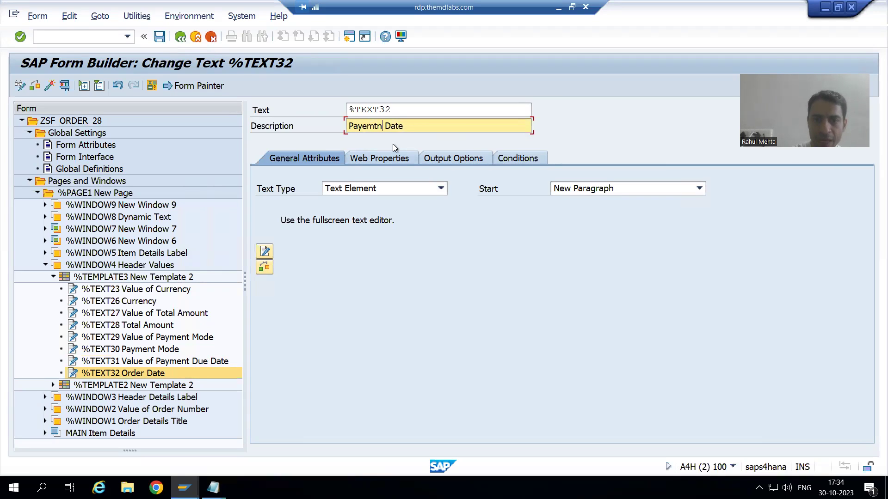
key(BackSpace)
key(BackSpace)
key(BackSpace)
key(BackSpace)
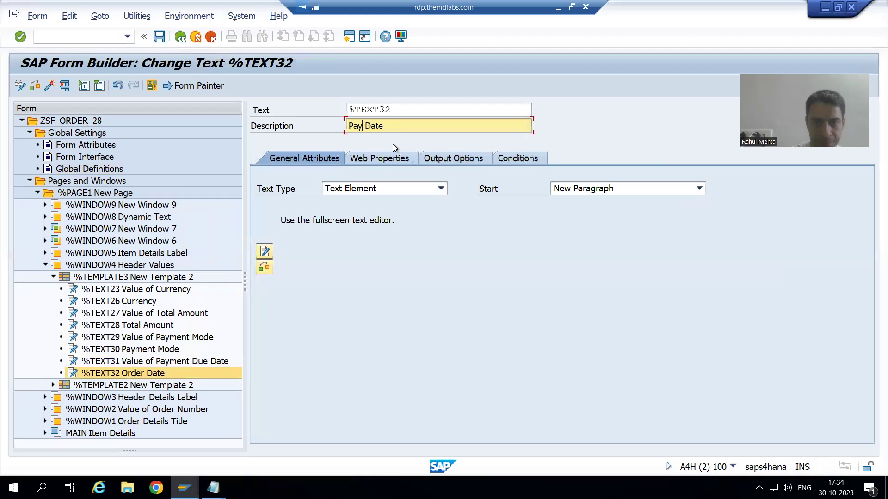
text(ment Due)
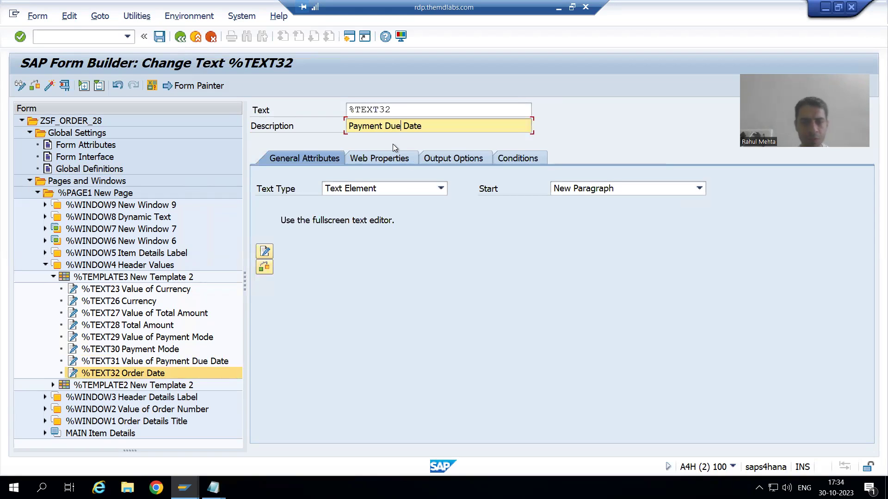
- Replace the field in the text of %TEXT31 with &lv_payment_date& using the line editor, and return to the form
click(130, 364)
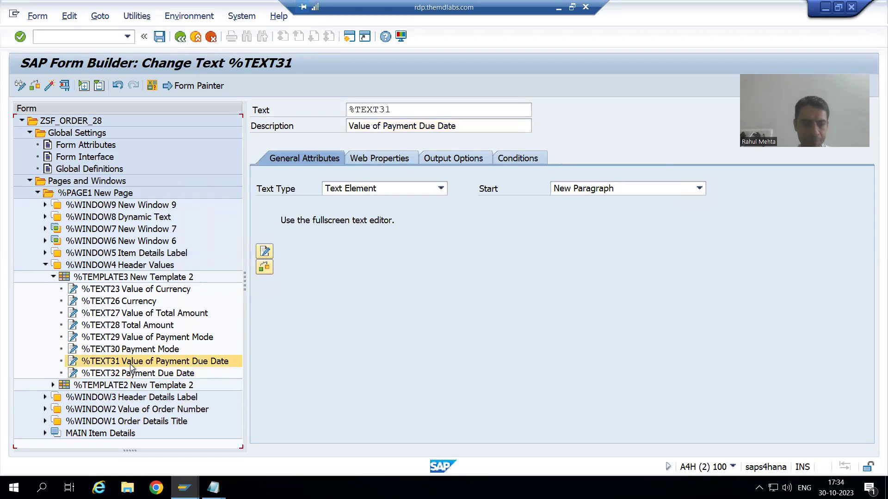
click(265, 252)
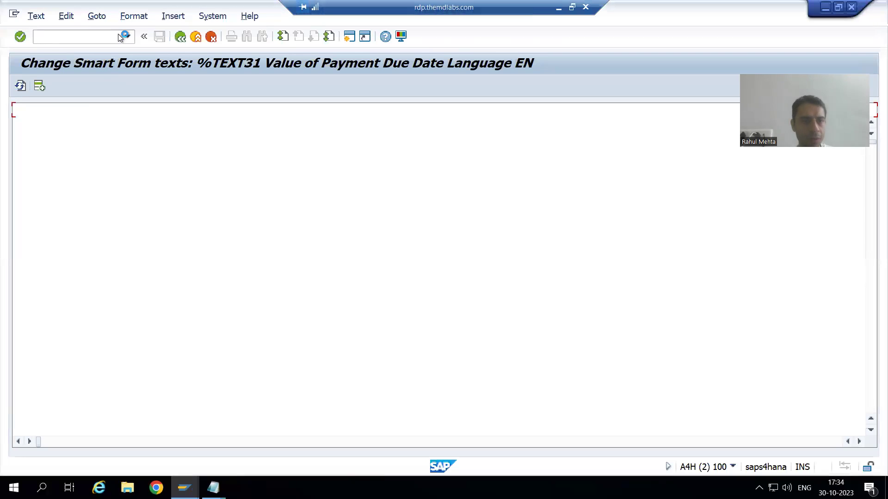
click(102, 19)
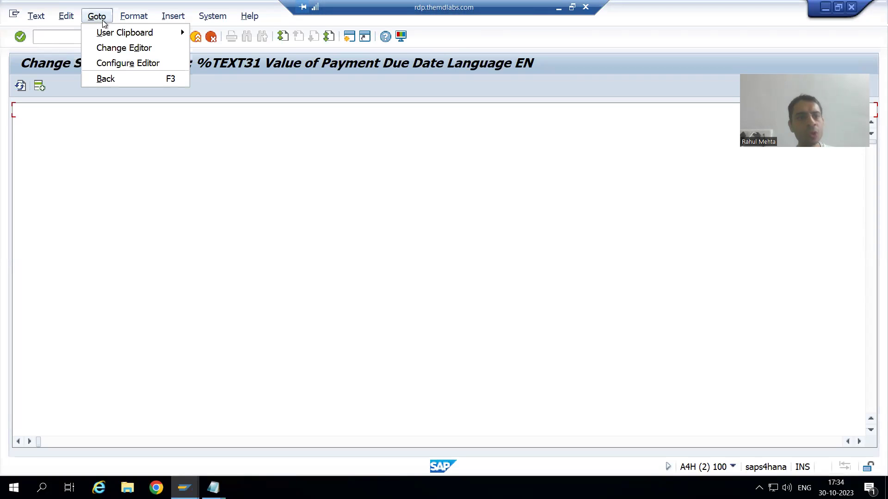
click(109, 48)
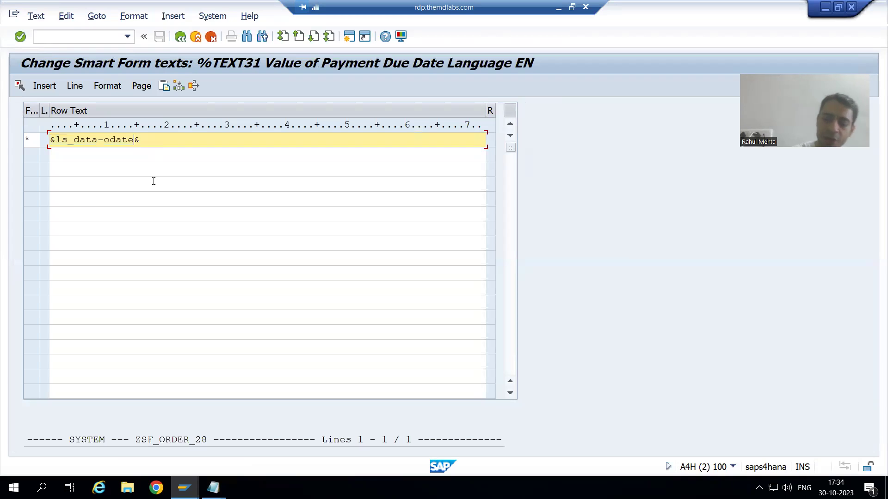
key(BackSpace)
key(BackSpace)
key(BackSpace)
key(BackSpace)
key(BackSpace)
key(BackSpace)
key(BackSpace)
key(BackSpace)
key(BackSpace)
key(BackSpace)
key(BackSpace)
key(BackSpace)
text(v_p)
text(ayemtn)
key(BackSpace)
key(BackSpace)
key(BackSpace)
key(BackSpace)
text(ment)
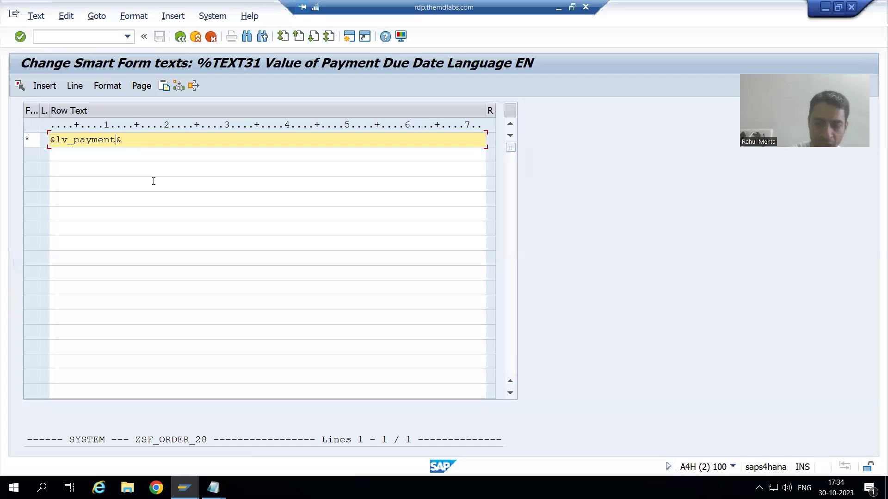
text(_date)
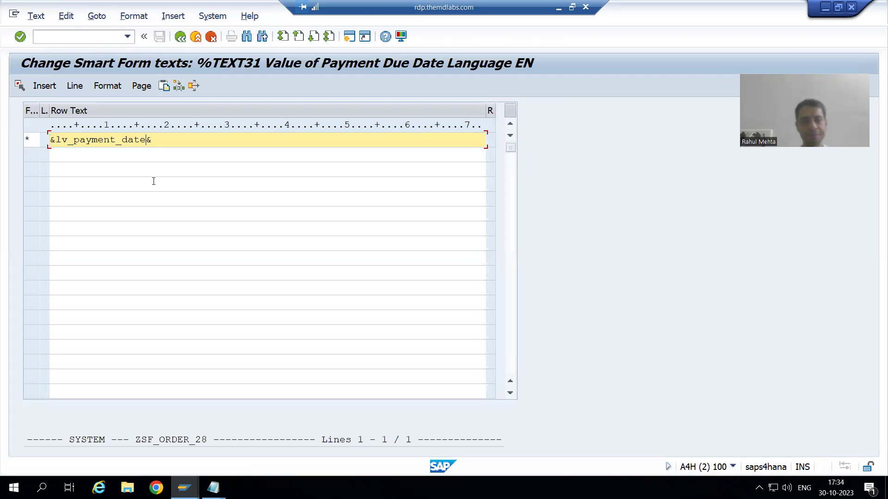
click(181, 36)
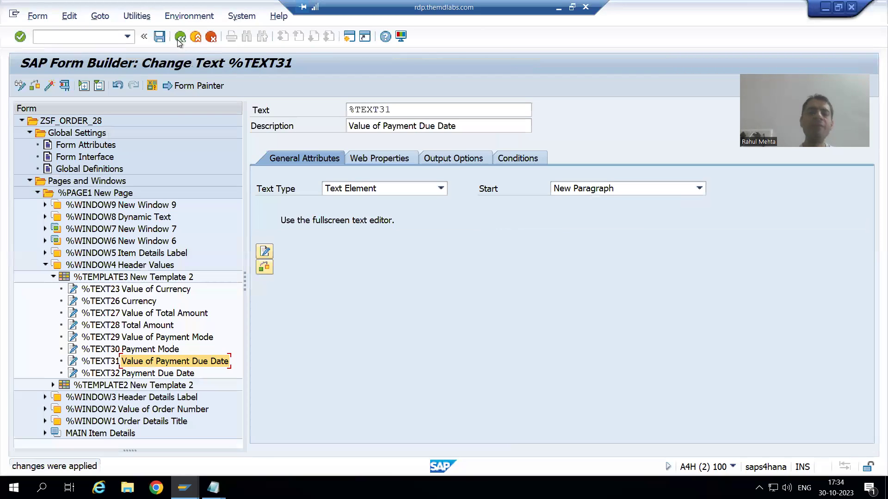
- Check form ZSF_ORDER_28 and activate it
click(33, 86)
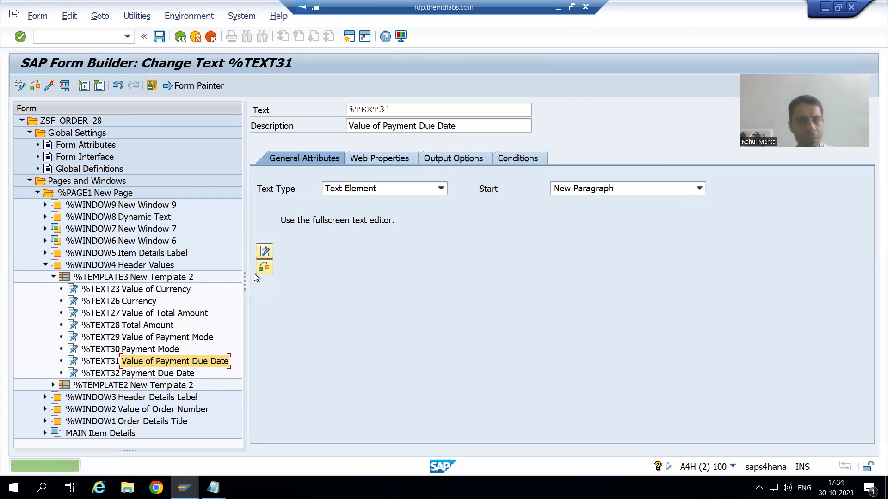
click(52, 87)
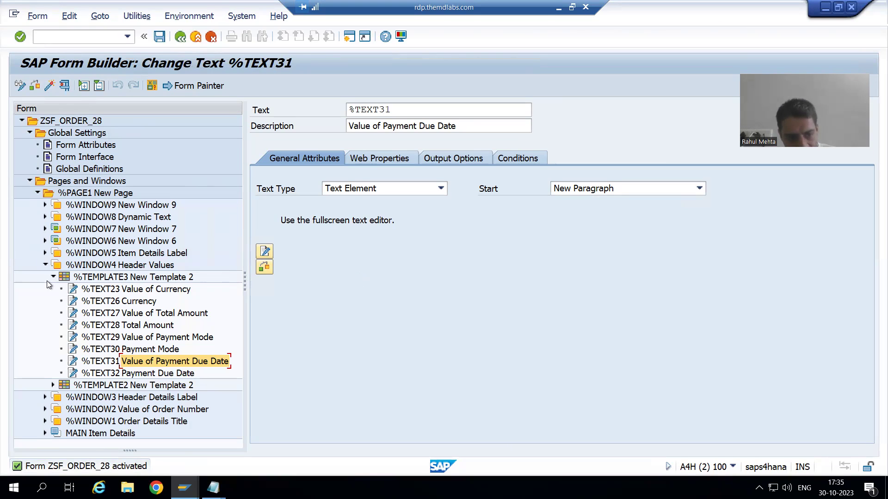
- Collapse %TEMPLATE3 and compare the template settings of %TEMPLATE2 and %TEMPLATE3 under the Header Values window
double_click(121, 281)
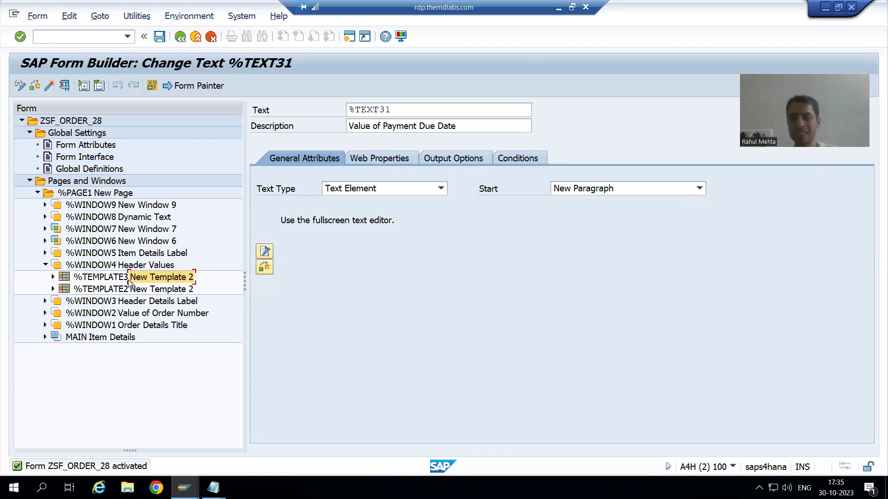
click(95, 290)
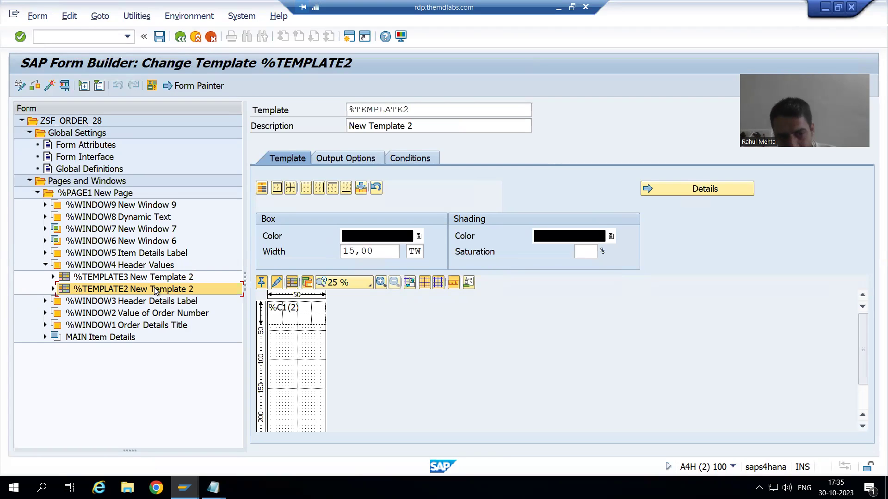
click(143, 280)
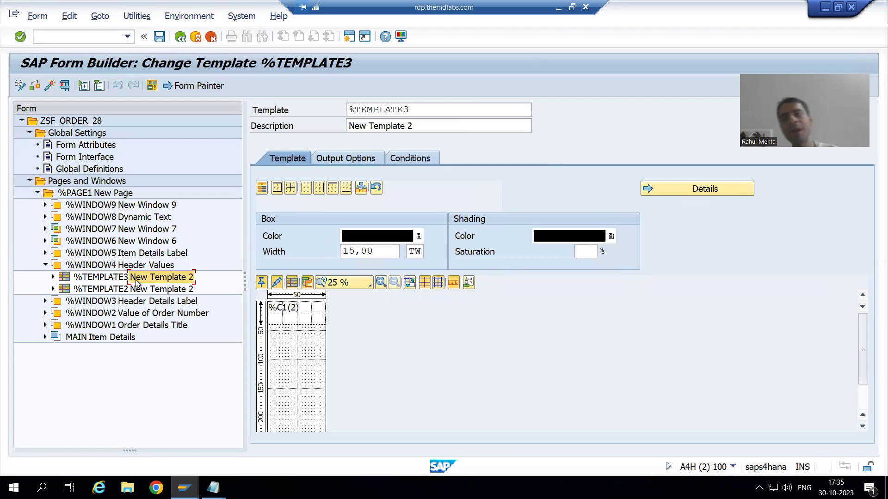
- Create a new template under the %WINDOW4 Header Values window and delete it again
right_click(106, 267)
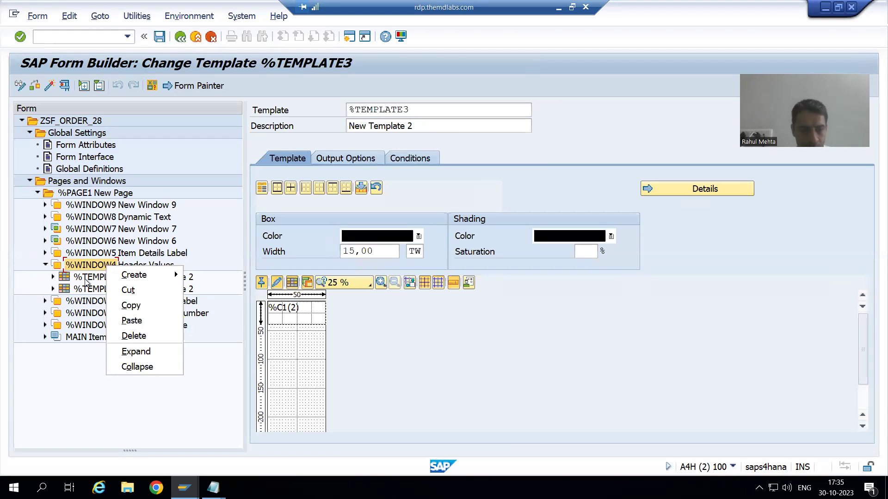
mouse_move(139, 274)
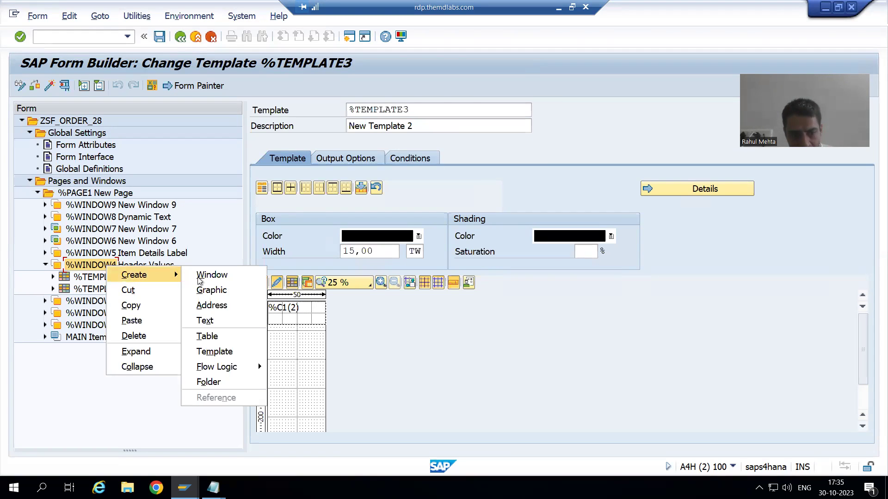
click(214, 352)
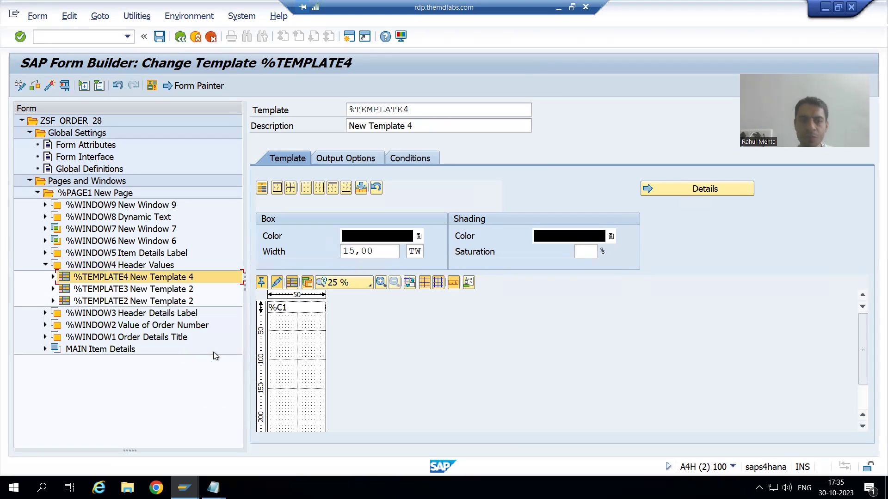
right_click(115, 276)
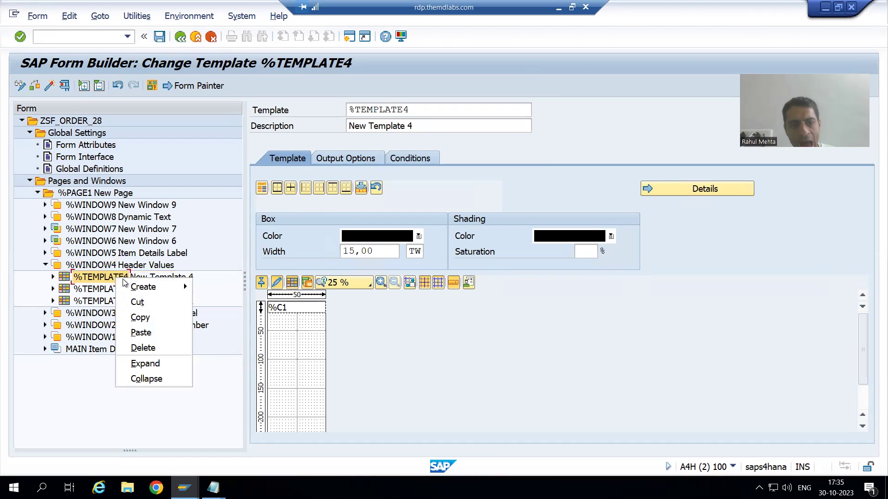
click(153, 345)
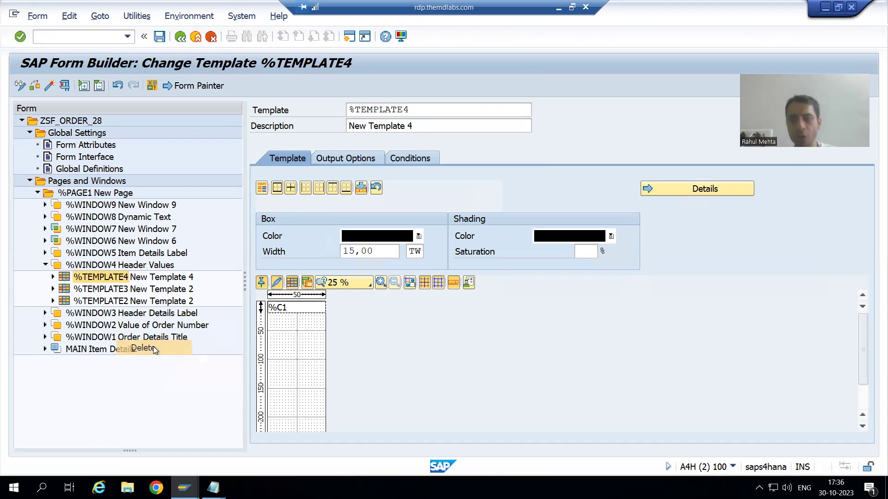
- Create an Alternative flow logic node under the %WINDOW4 Header Values window
right_click(92, 264)
mouse_move(104, 272)
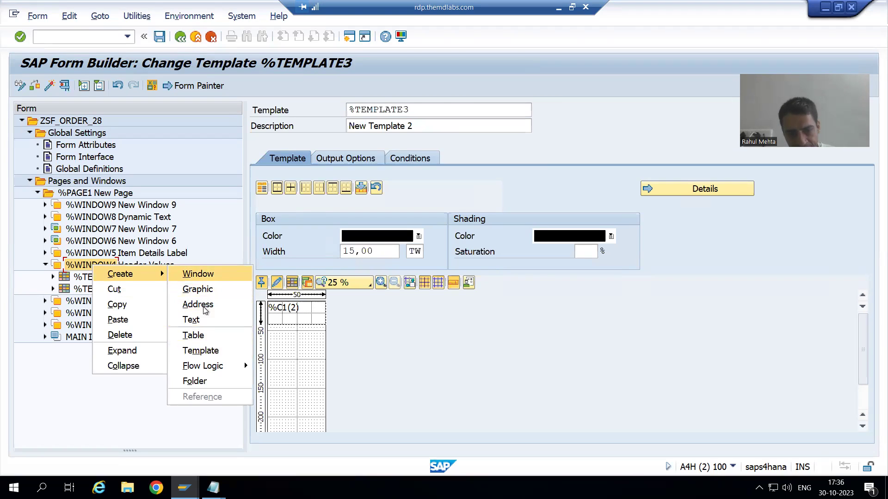
mouse_move(217, 365)
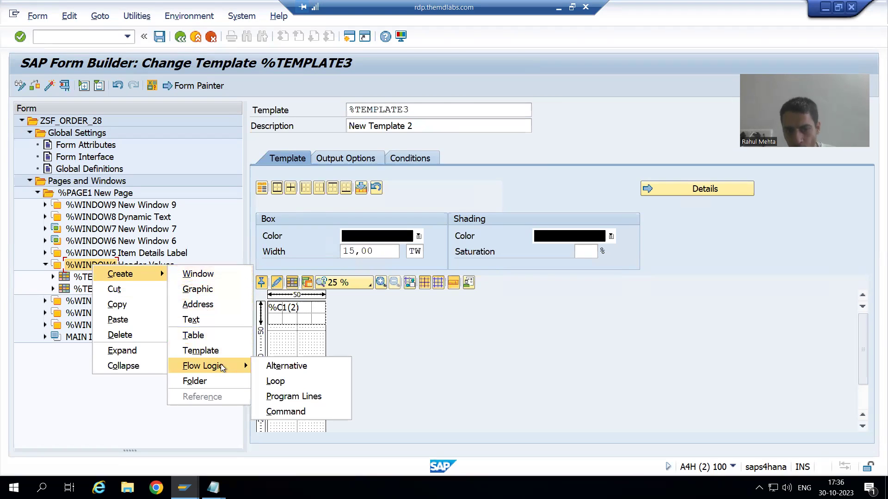
click(281, 367)
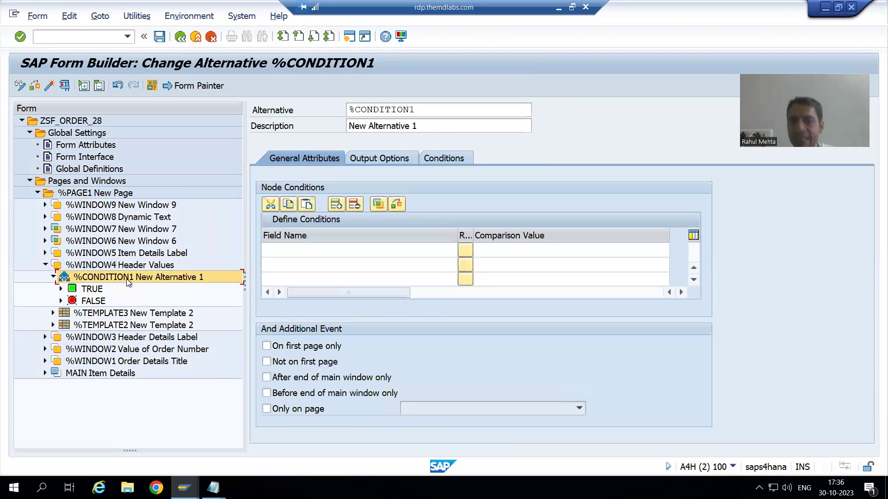
click(95, 291)
click(98, 303)
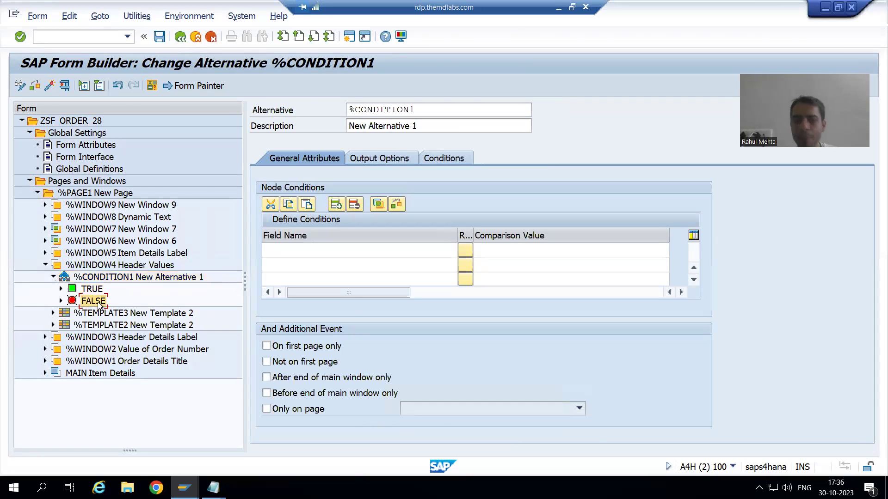
click(96, 290)
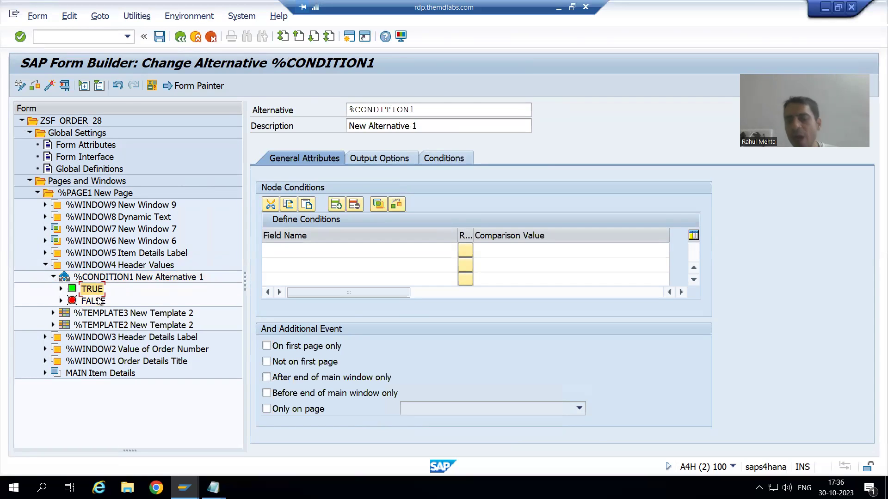
click(99, 302)
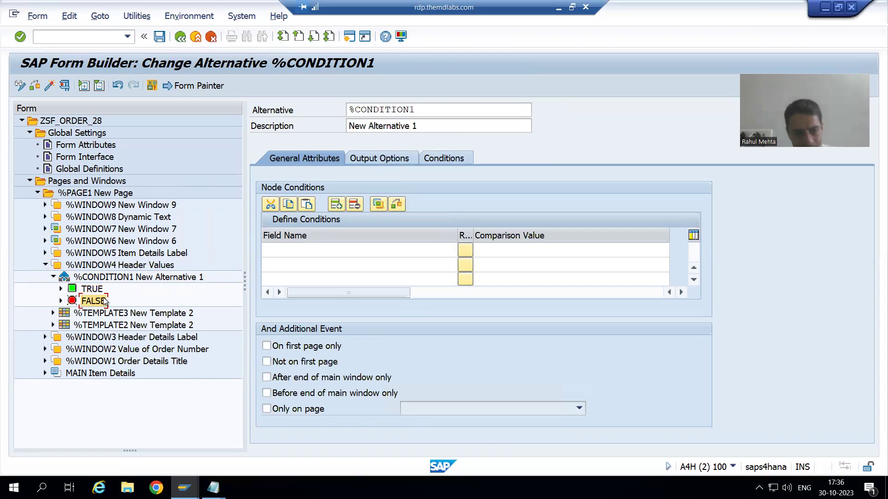
click(119, 314)
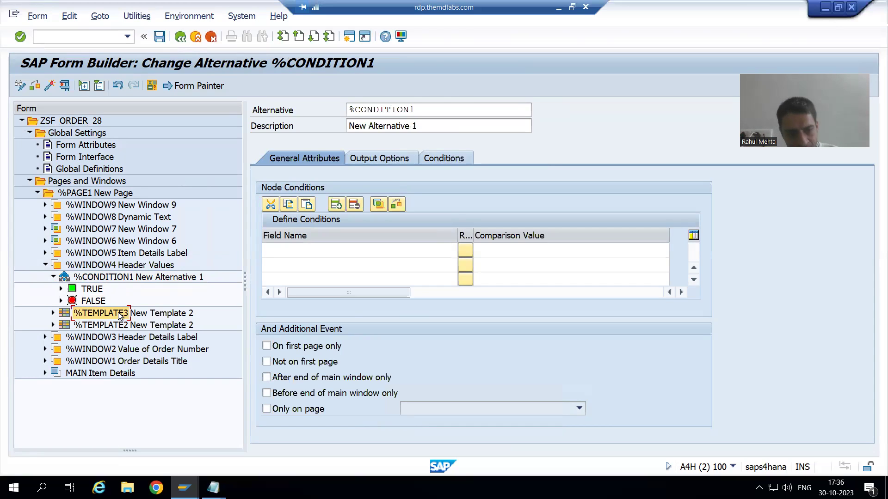
click(115, 325)
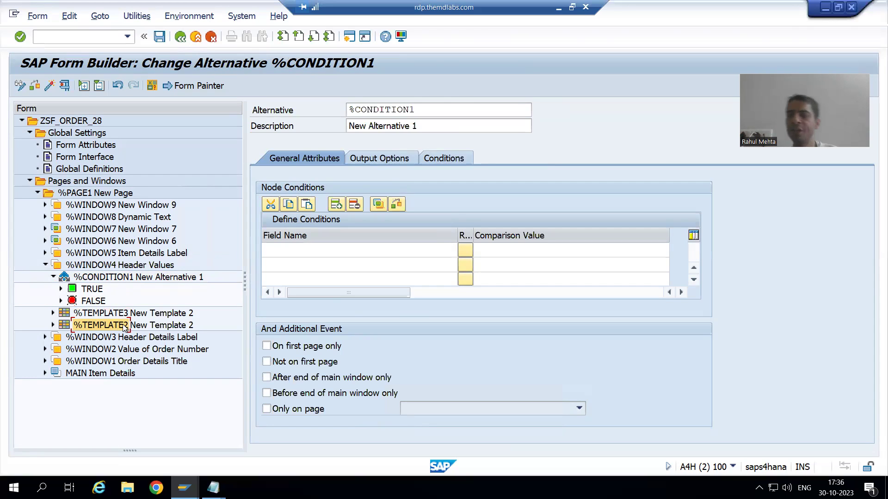
- Move %TEMPLATE3 into the TRUE branch of %CONDITION1 and %TEMPLATE2 into its FALSE branch
click(100, 314)
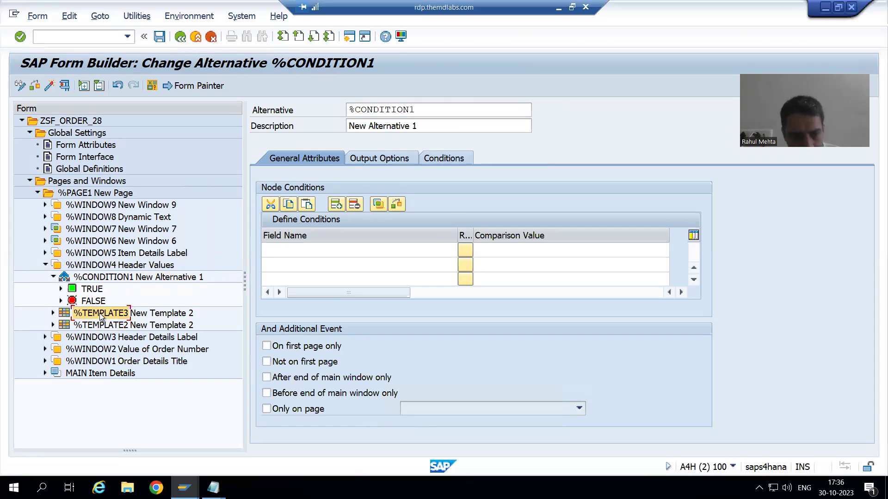
drag(99, 313, 87, 290)
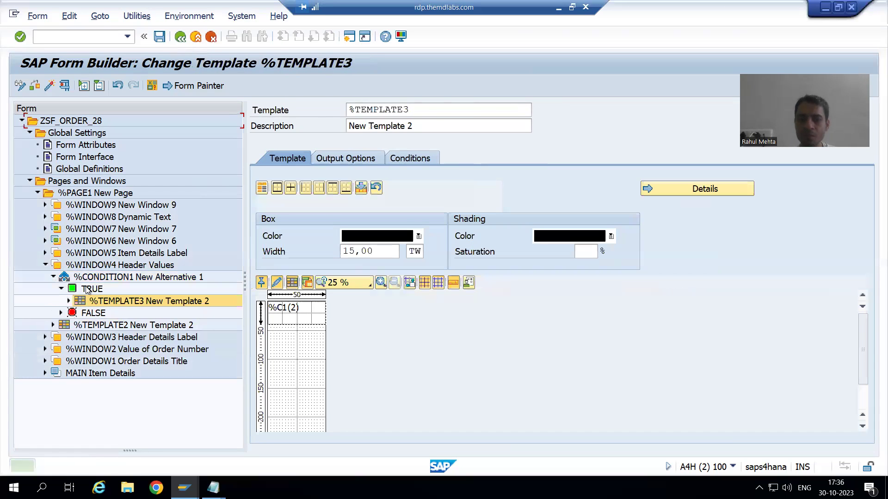
click(94, 326)
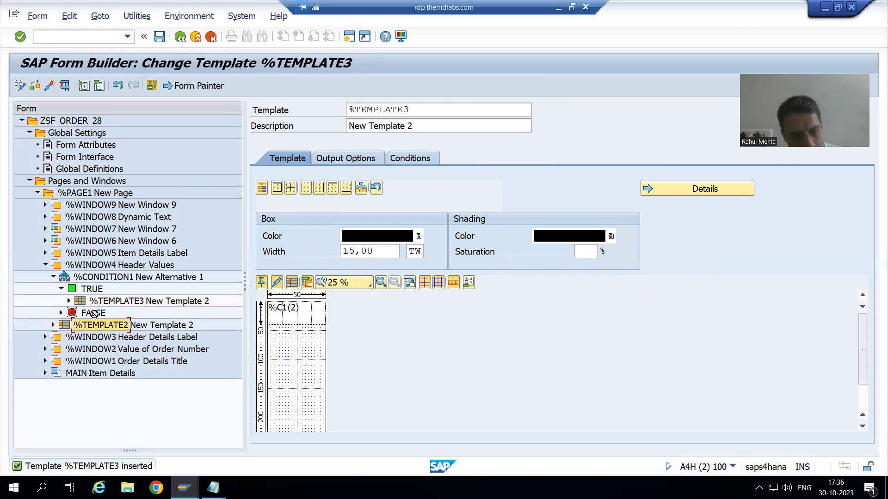
drag(93, 325, 97, 315)
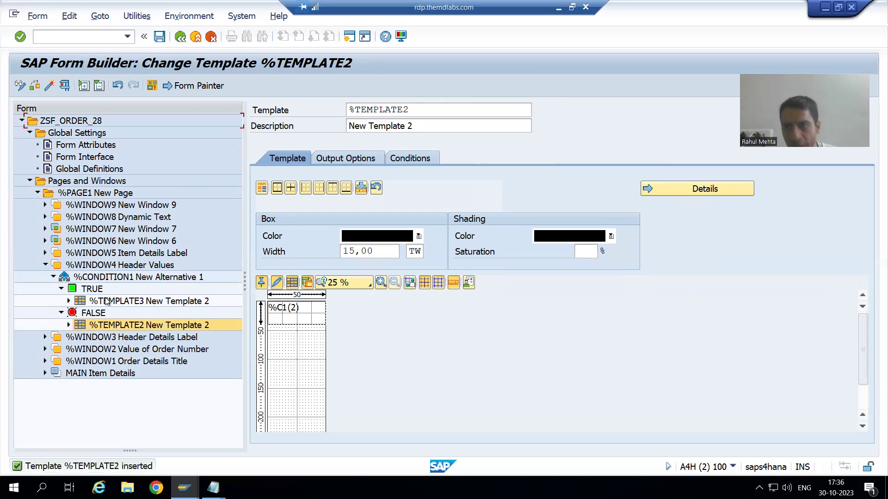
drag(106, 302, 115, 326)
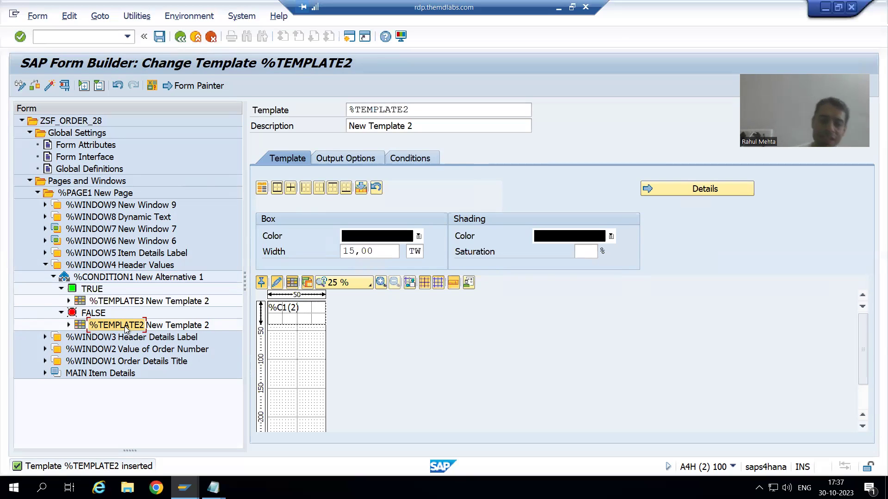
- Define the node condition of %CONDITION1 as field ls_data-pm equal to the single value 'C'
click(102, 278)
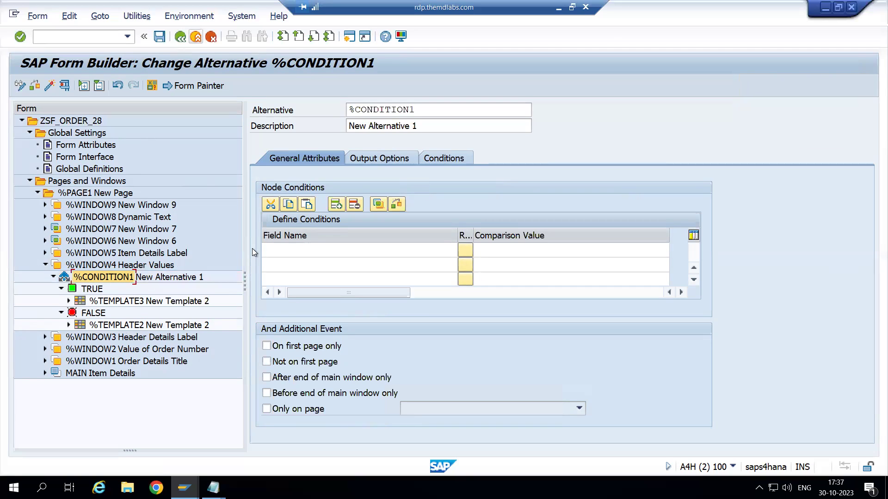
click(277, 251)
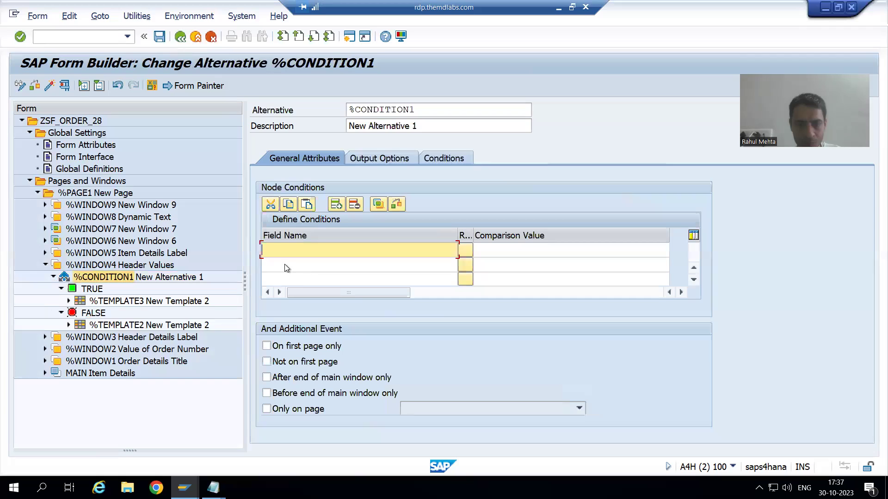
text(ls_ca)
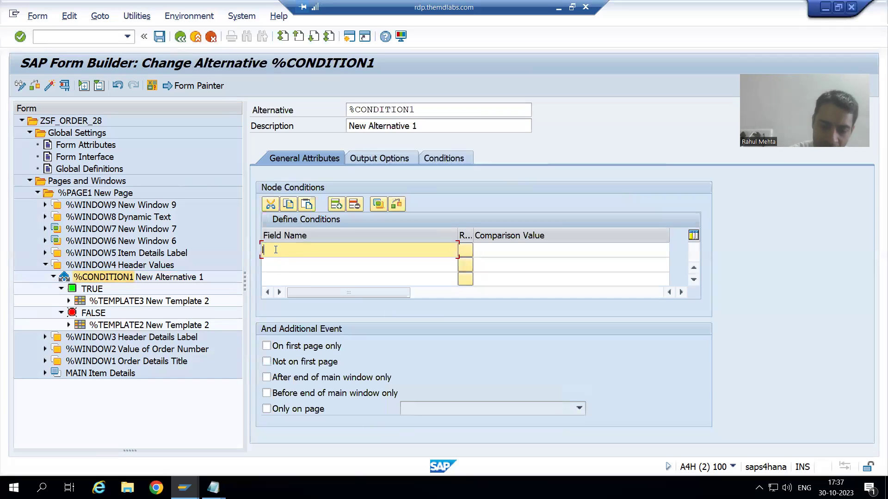
text(ta)
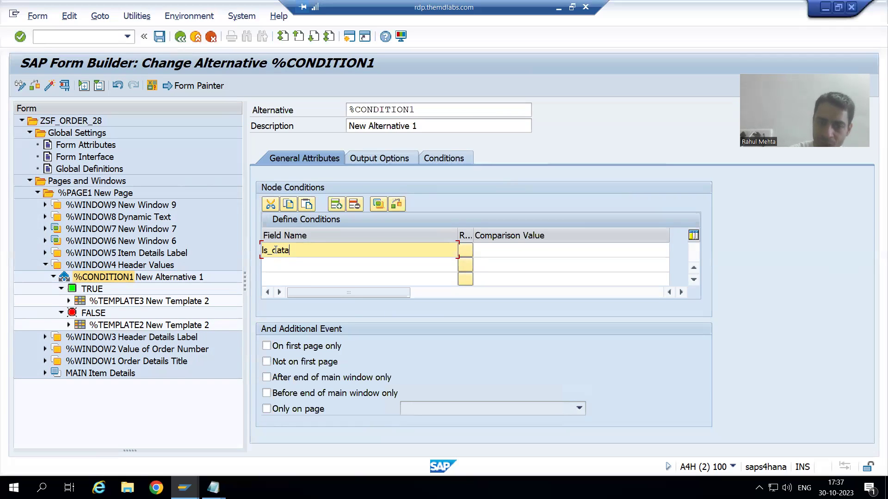
text(-pm)
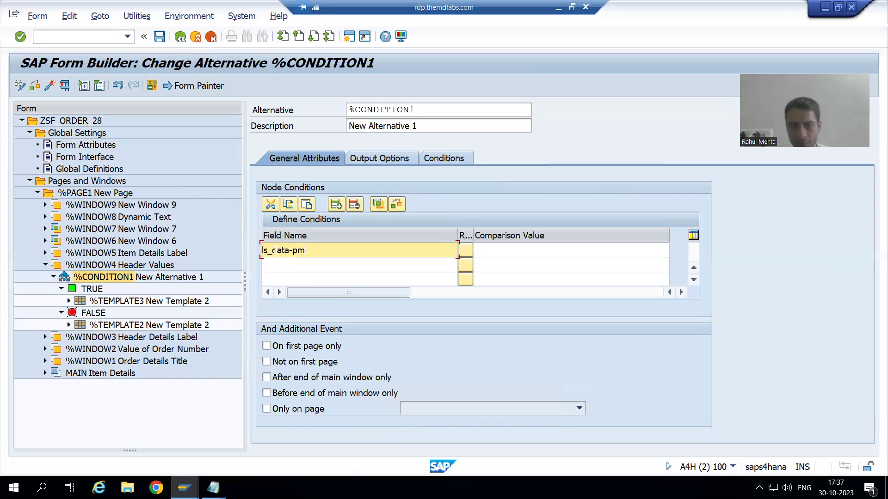
drag(472, 242, 504, 244)
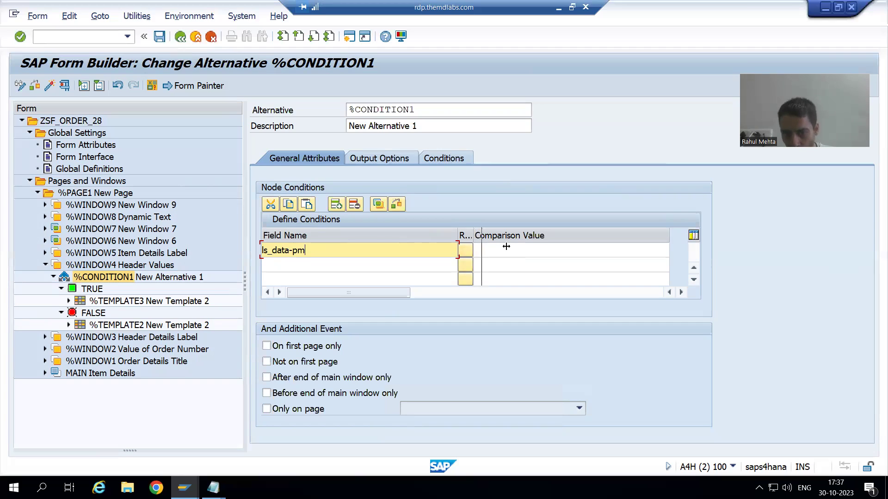
click(473, 251)
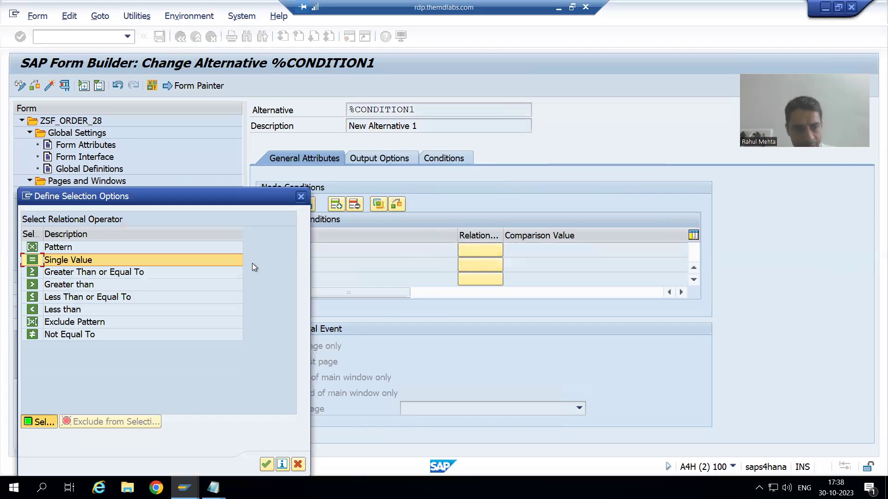
click(31, 260)
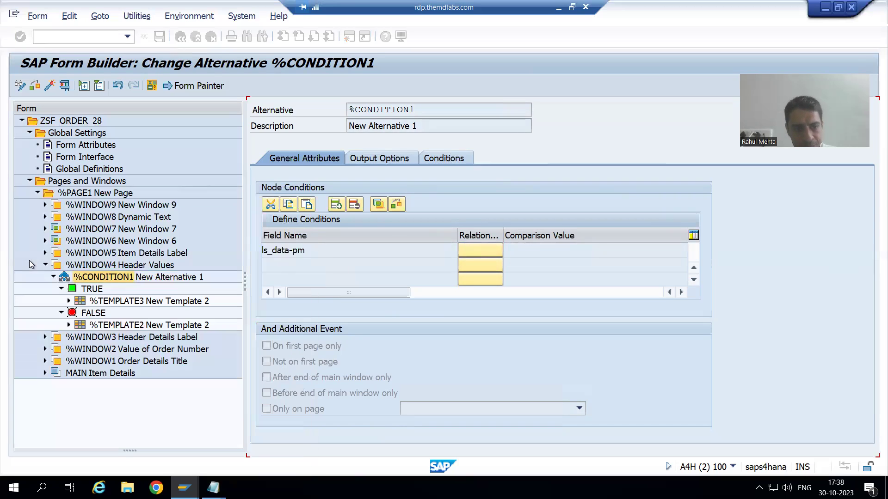
click(529, 251)
text(')
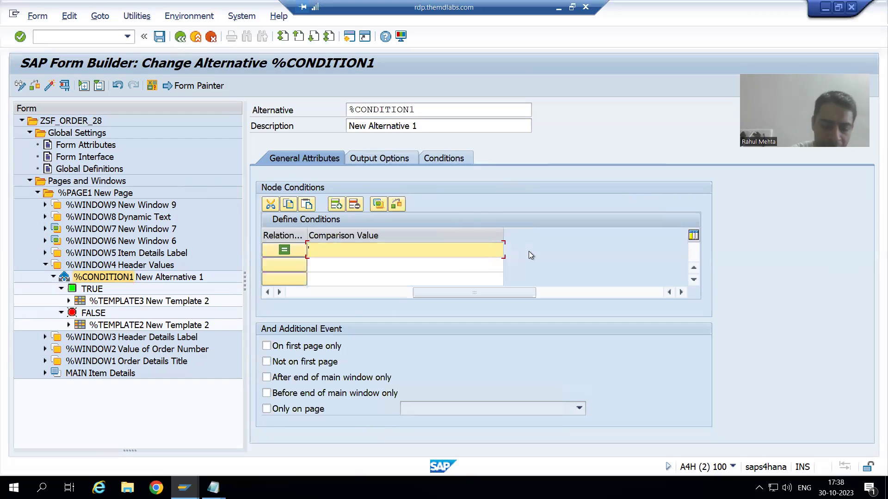
text(C)
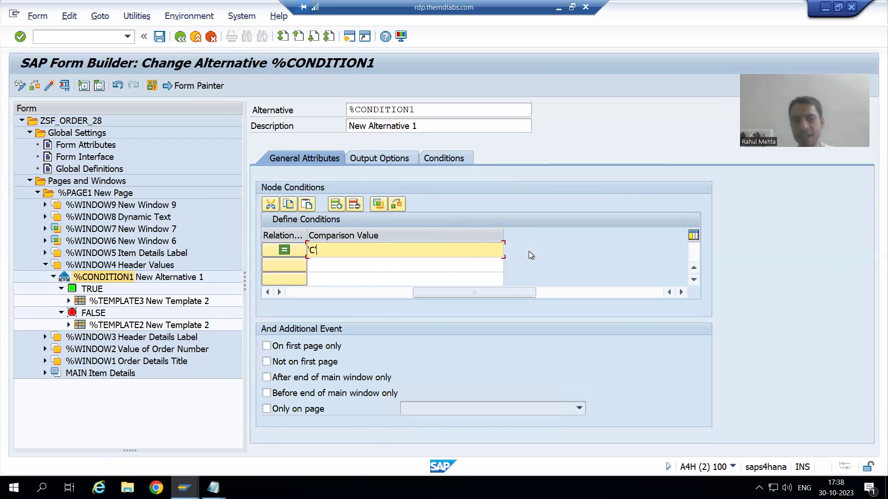
drag(475, 298, 295, 293)
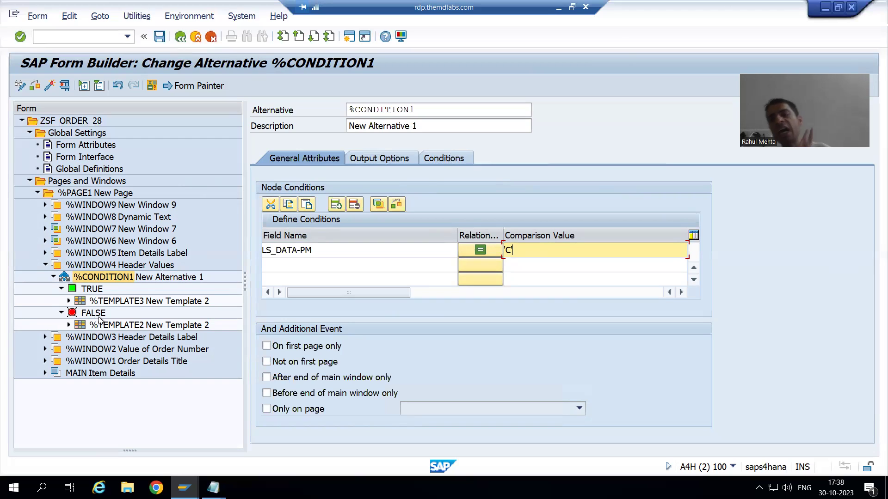
- Check the form with its new alternative condition and activate it
click(35, 86)
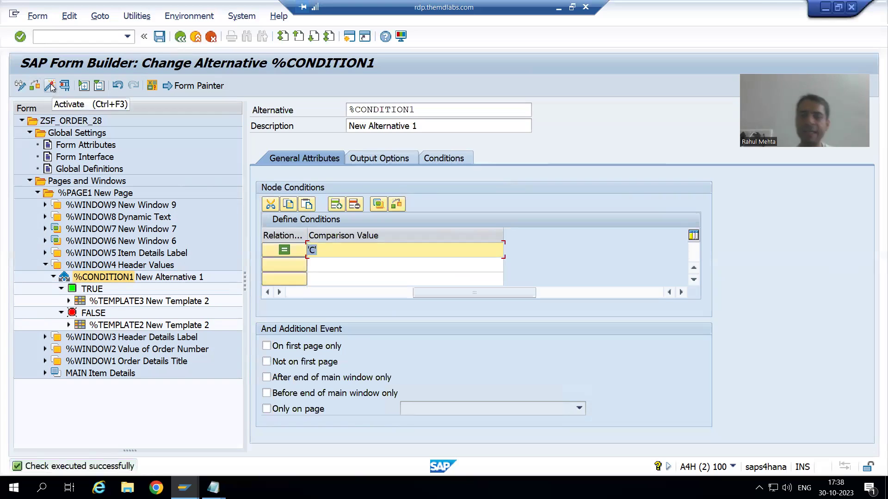
click(50, 86)
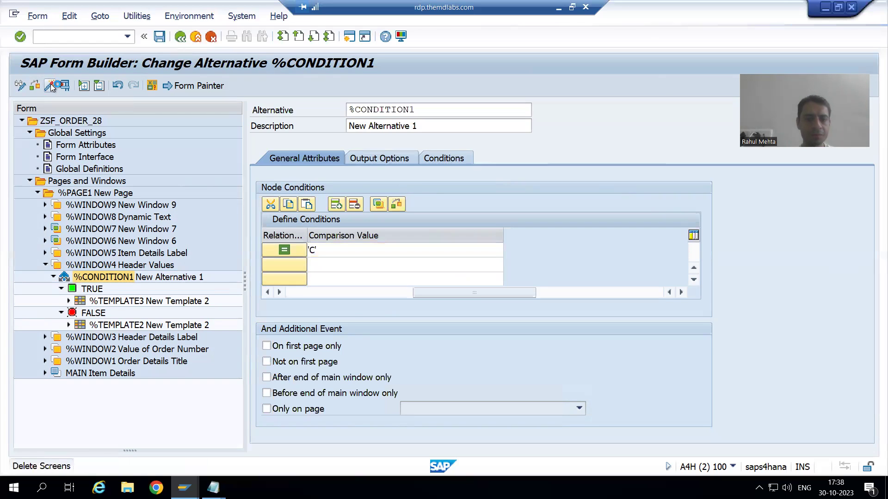
- In the Initialization code of Global Definitions, move the BREAK statement from below the payment date IF block to just above it, and activate the form
click(77, 169)
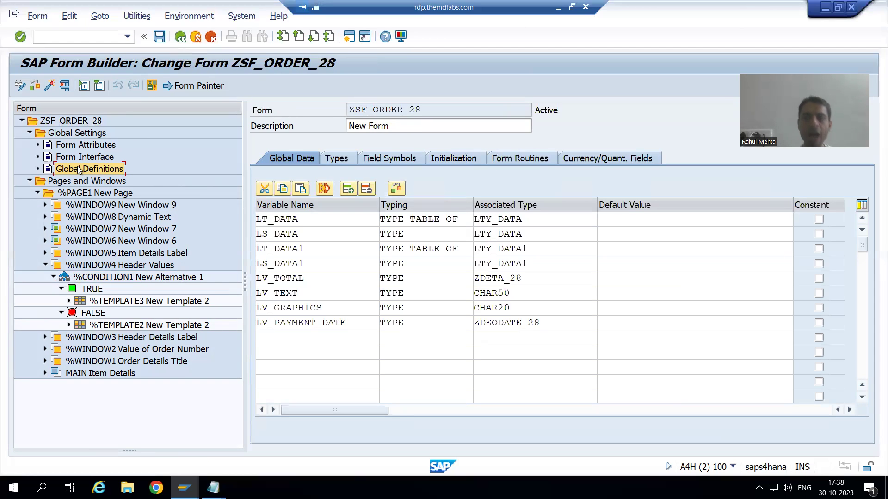
click(451, 158)
click(485, 314)
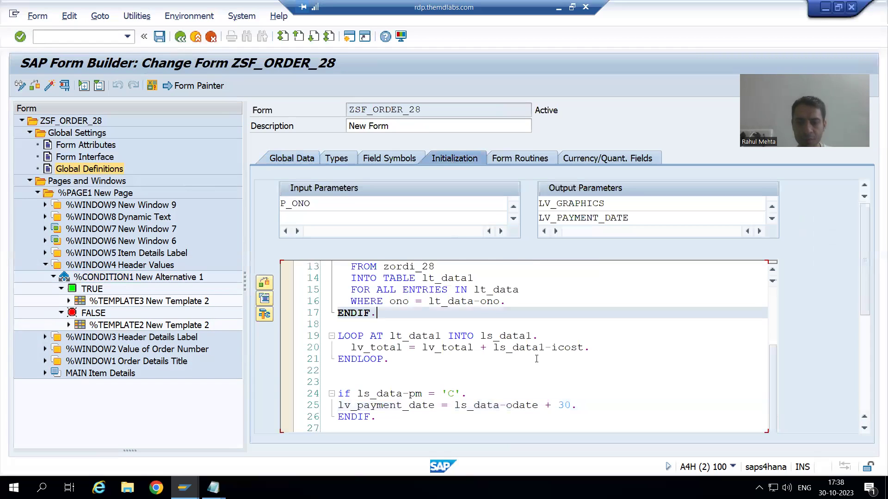
scroll(536, 359, down, 1)
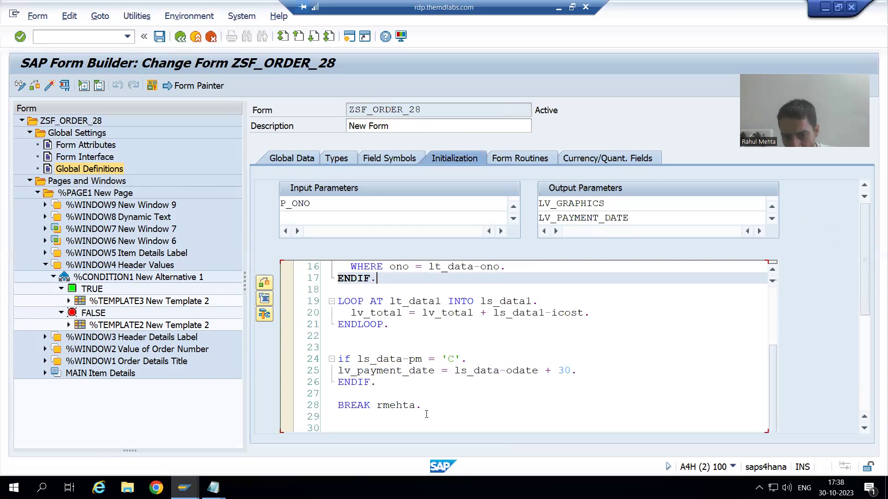
drag(421, 405, 339, 405)
key(ctrl+c)
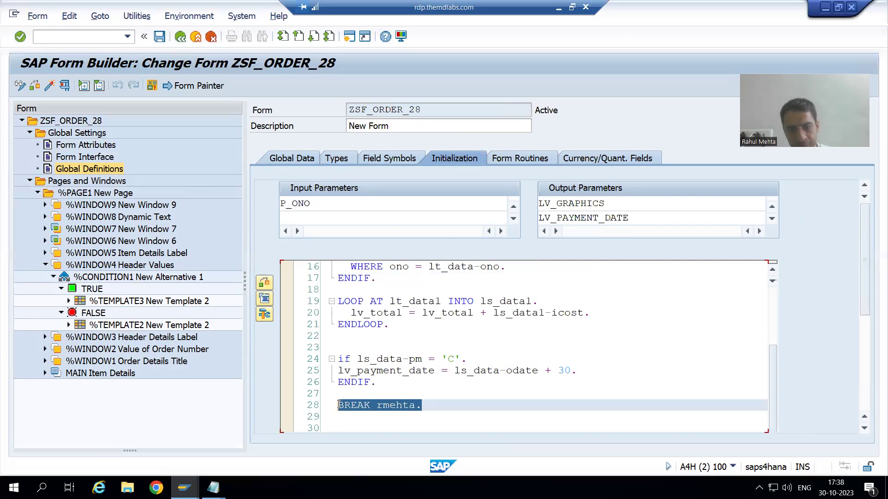
key(Delete)
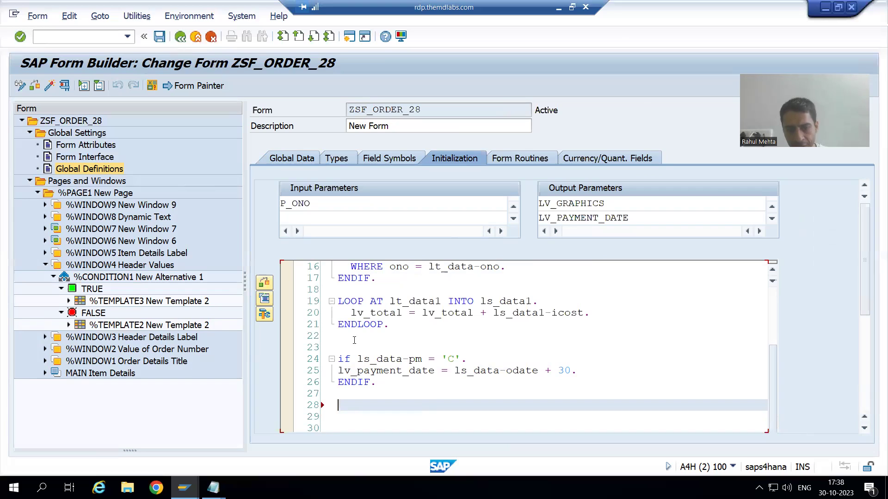
click(354, 340)
key(Return)
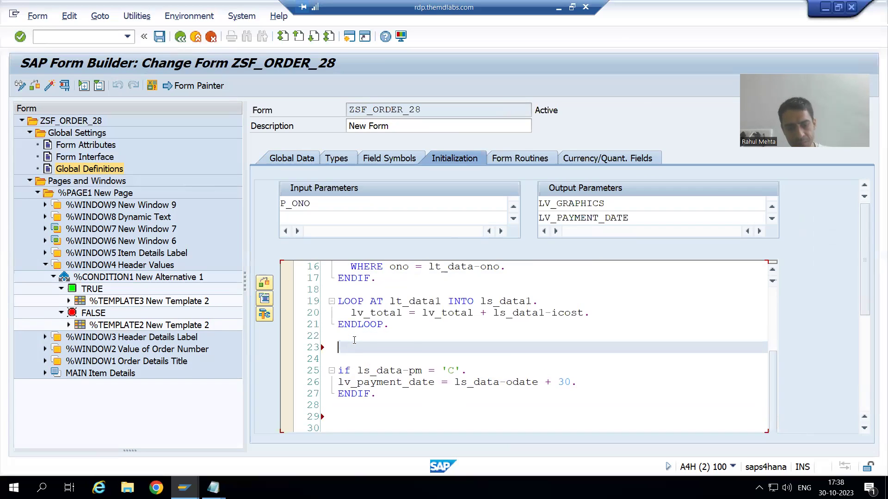
key(ctrl+v)
click(49, 87)
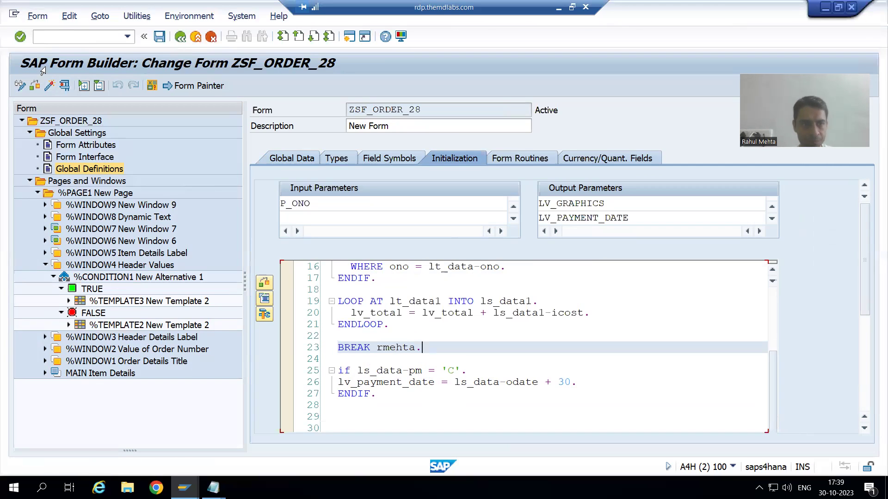
- Open transaction SE11 in a new session and display the database table ZORDH_28
click(46, 39)
text(/ose11)
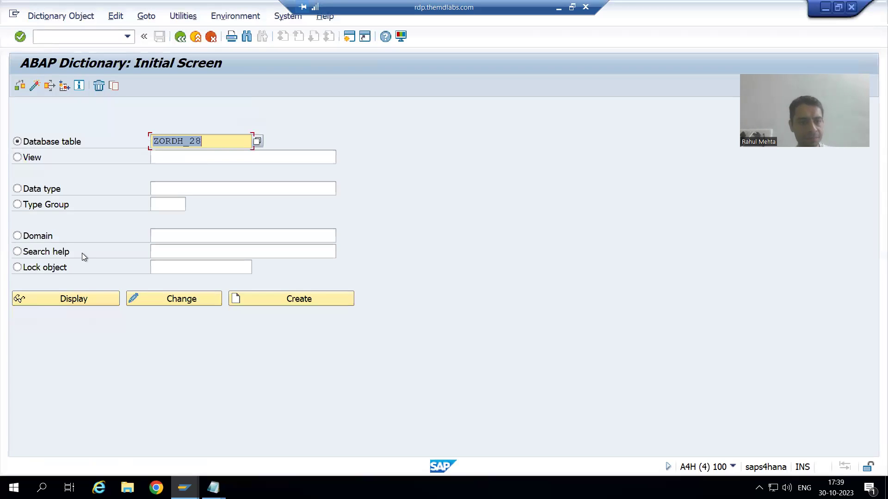
click(61, 299)
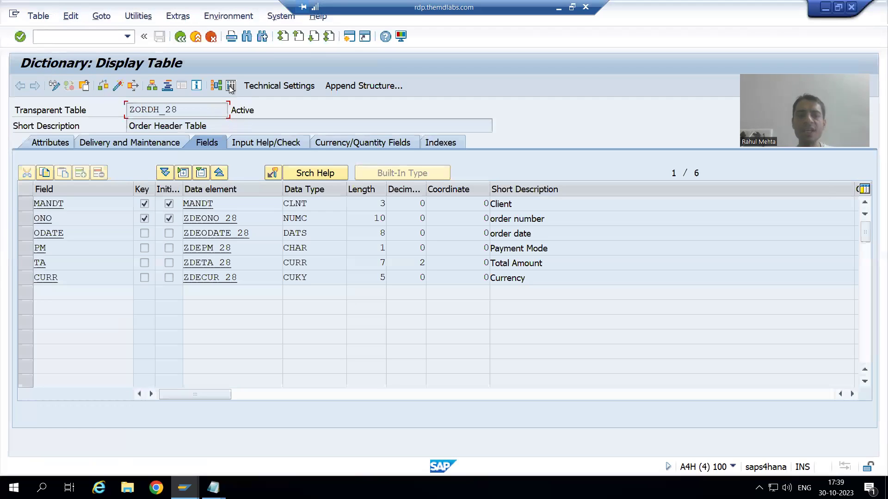
- Display all entries of table ZORDH_28 and check the PM payment mode of the orders
click(198, 87)
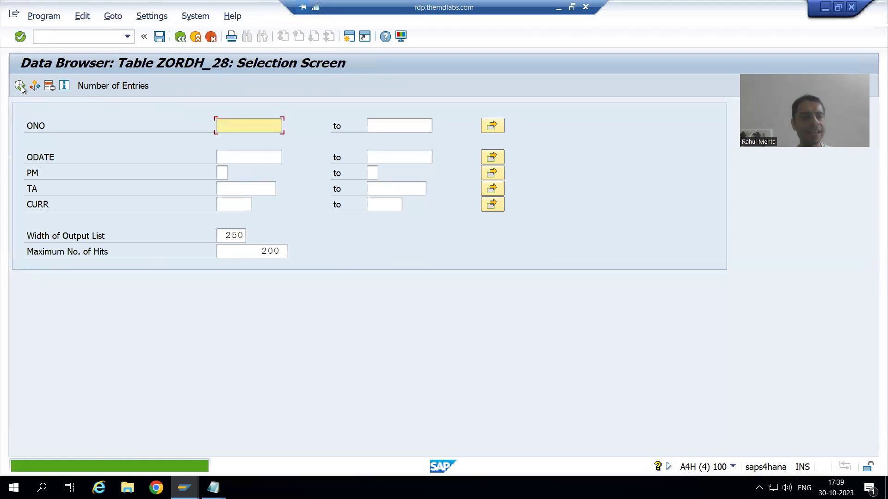
click(20, 86)
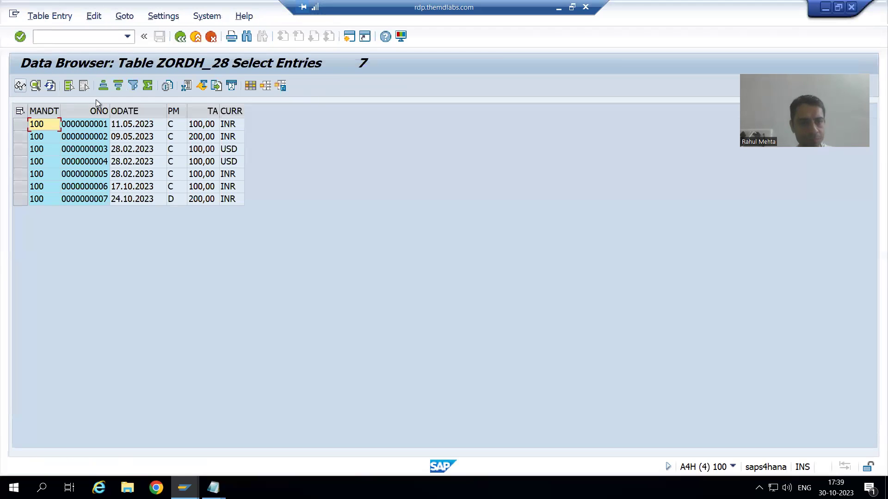
click(176, 124)
click(179, 189)
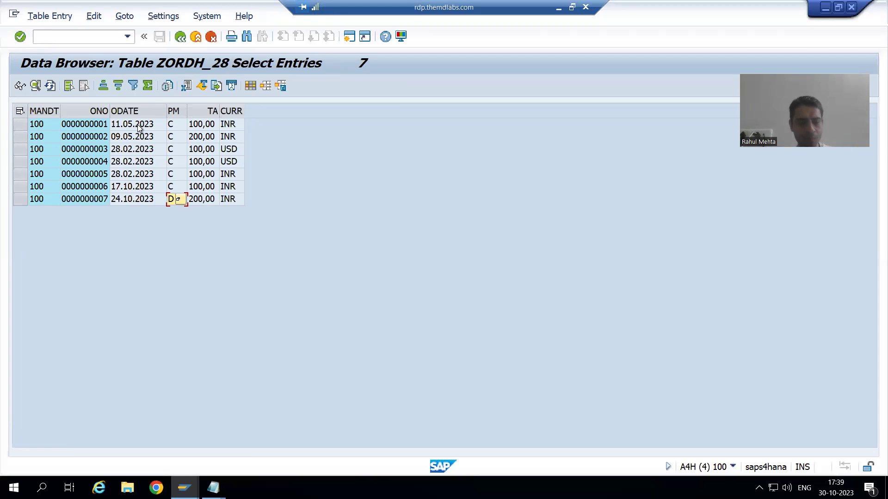
- Return to the Form Builder, open transaction SE38 in a new session and execute the Smartform driver program
key(alt+Tab)
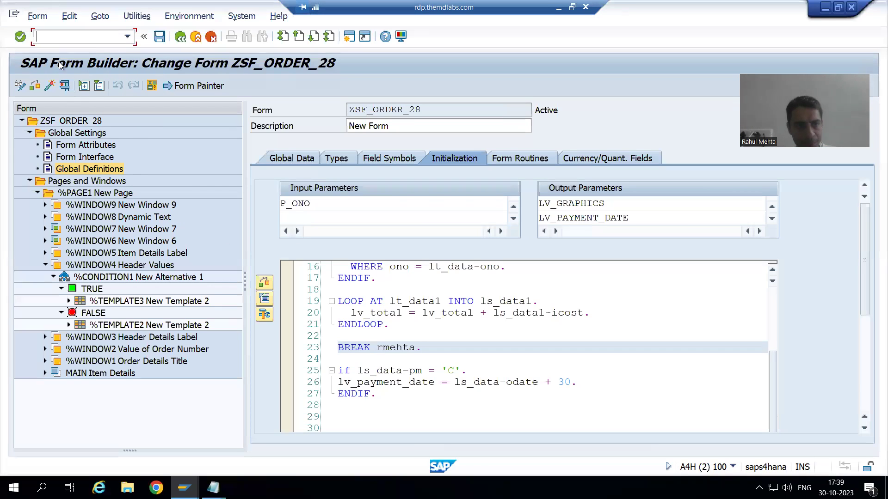
text(/ose38)
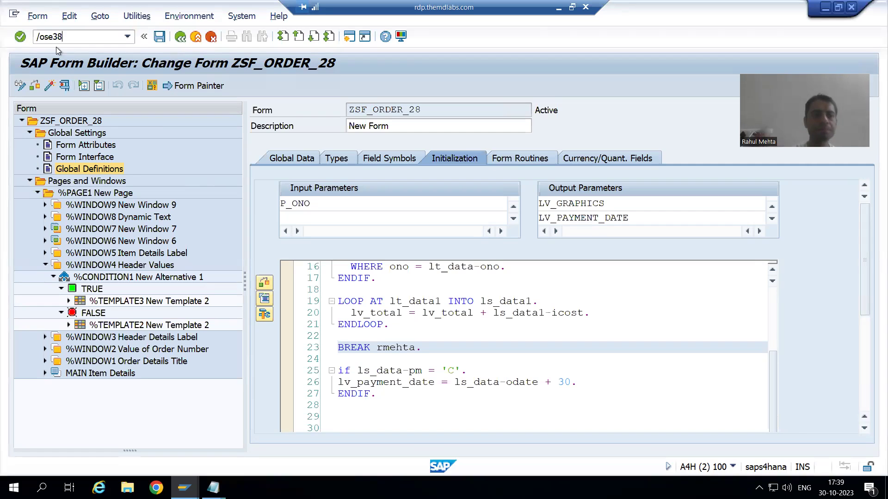
key(Return)
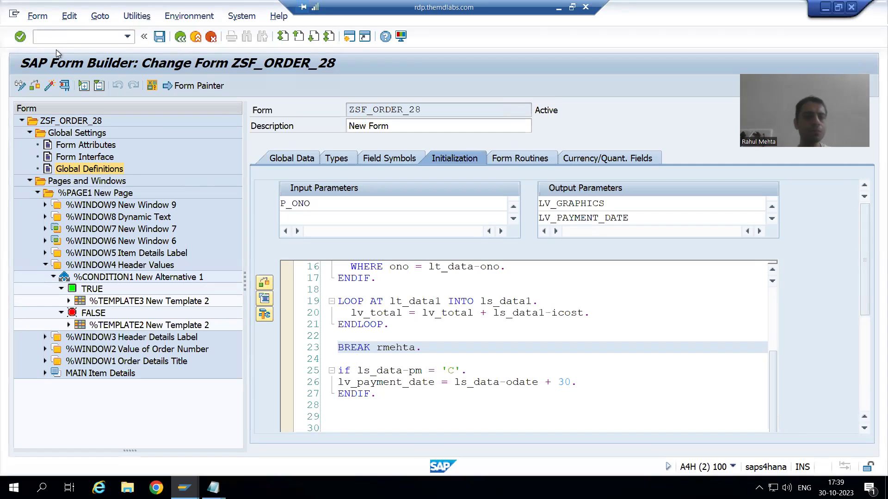
click(49, 87)
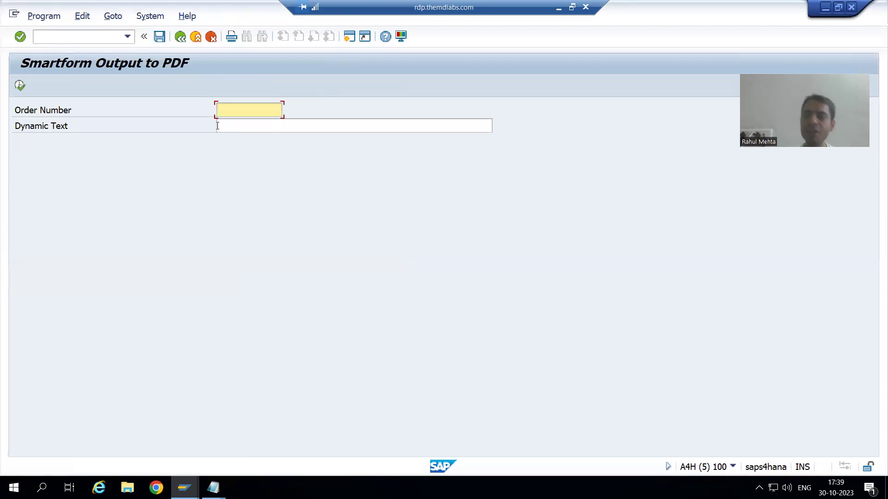
- Run the program for the first order in ZORDH_28 with dynamic text Test and request a print preview on output device lp01
text(1)
click(217, 125)
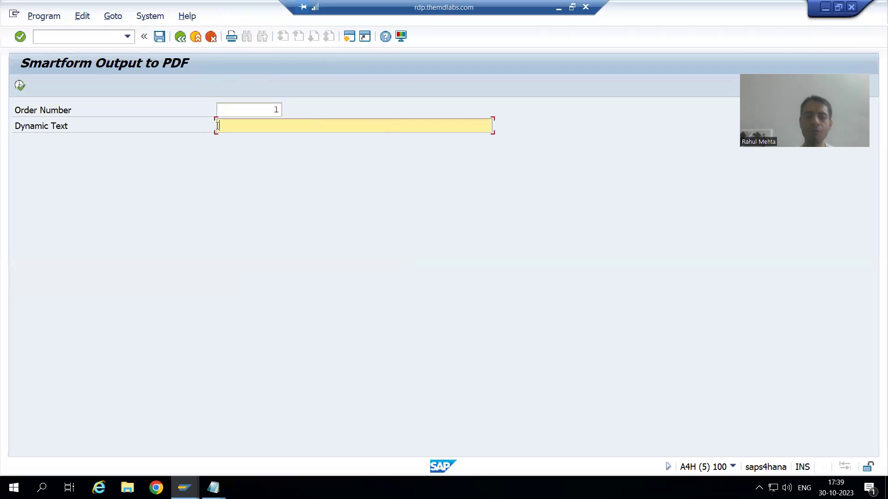
text(Test)
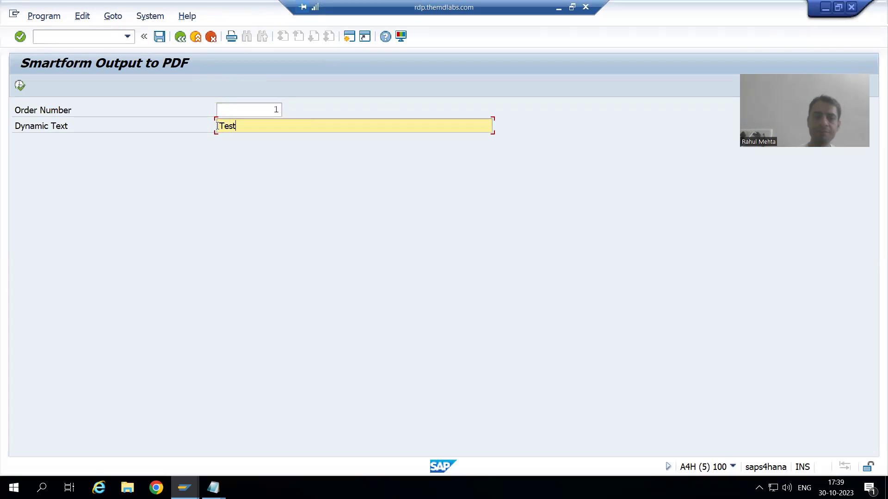
click(20, 85)
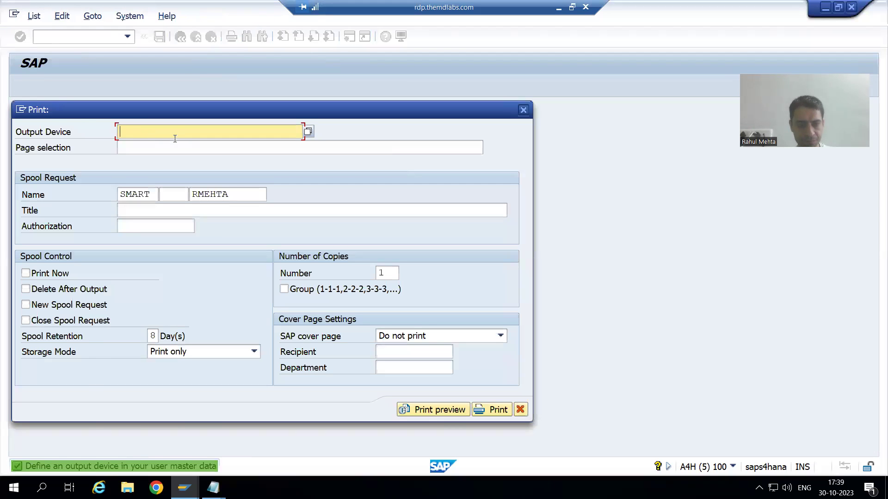
text(lp01)
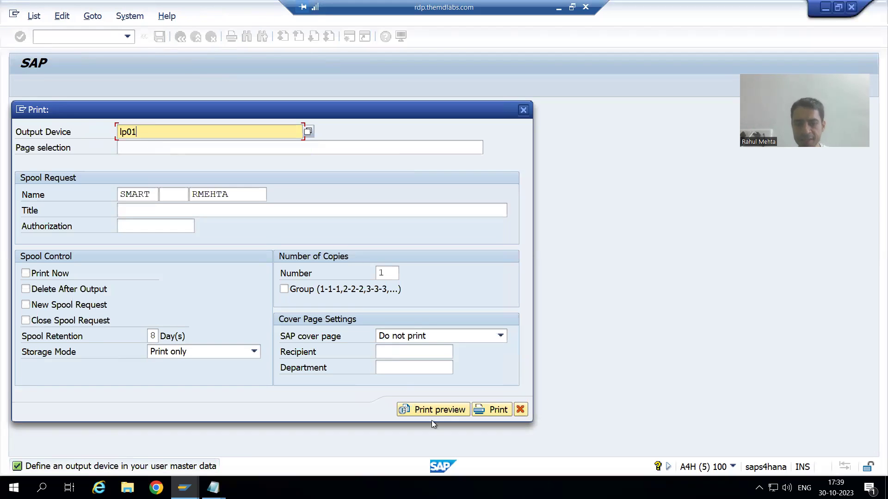
click(431, 412)
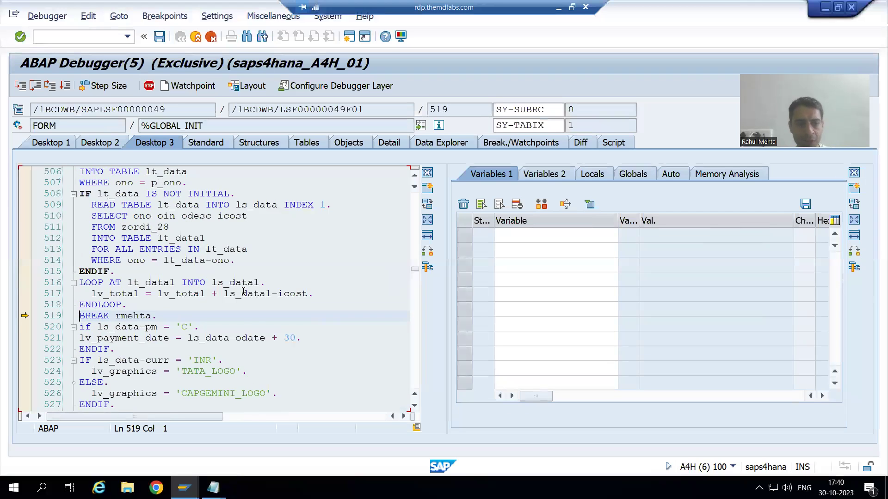
- In the debugger, inspect ls_data-pm, step into the payment mode IF block and inspect ls_data-odate
scroll(244, 291, down, 2)
double_click(151, 260)
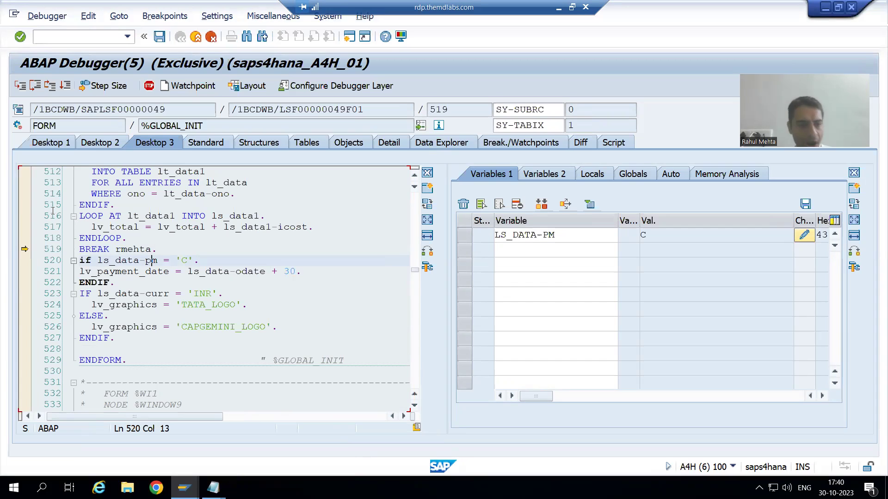
click(35, 86)
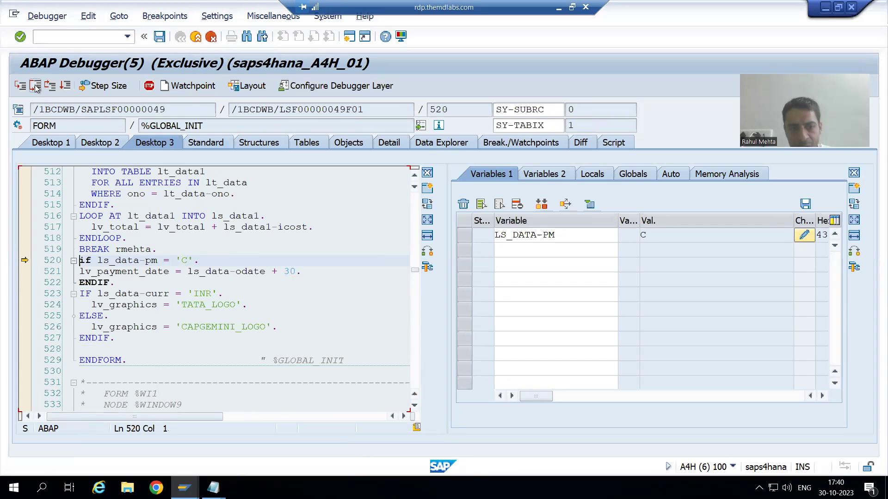
click(34, 86)
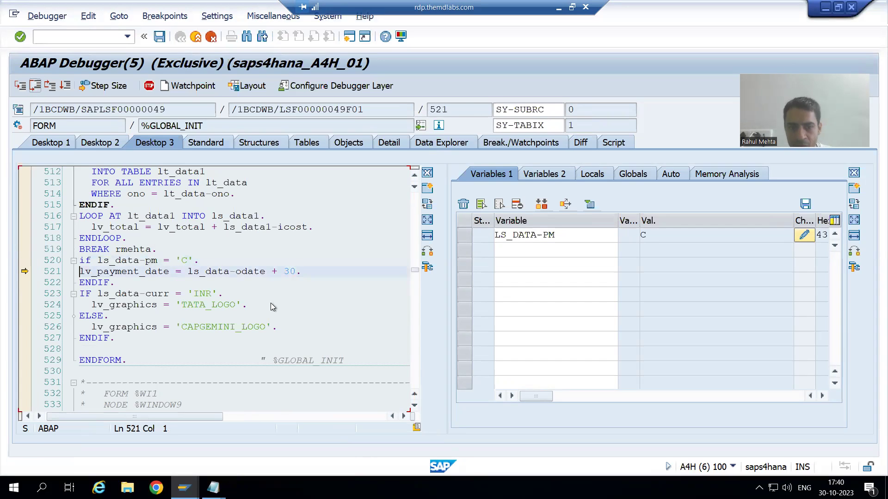
double_click(251, 272)
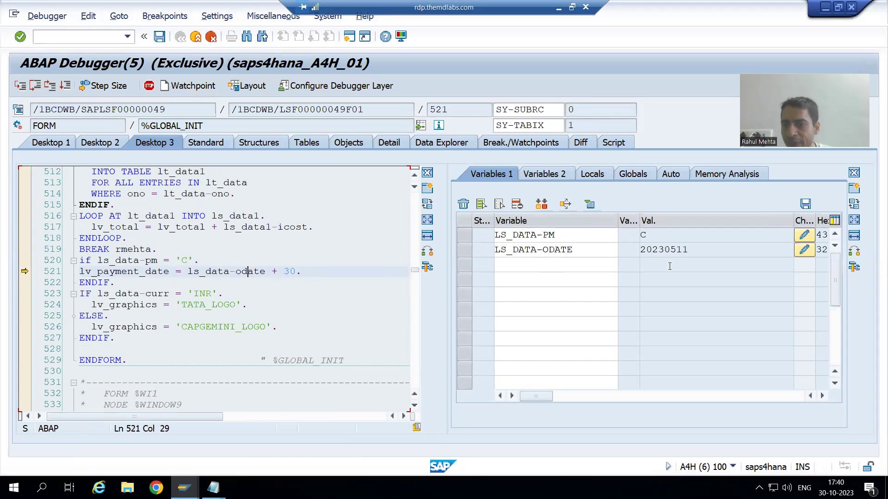
drag(689, 250, 636, 248)
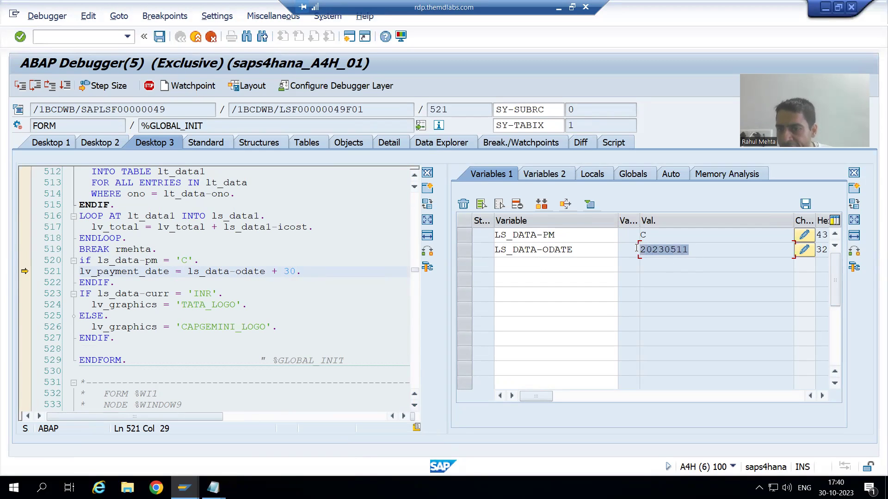
click(636, 248)
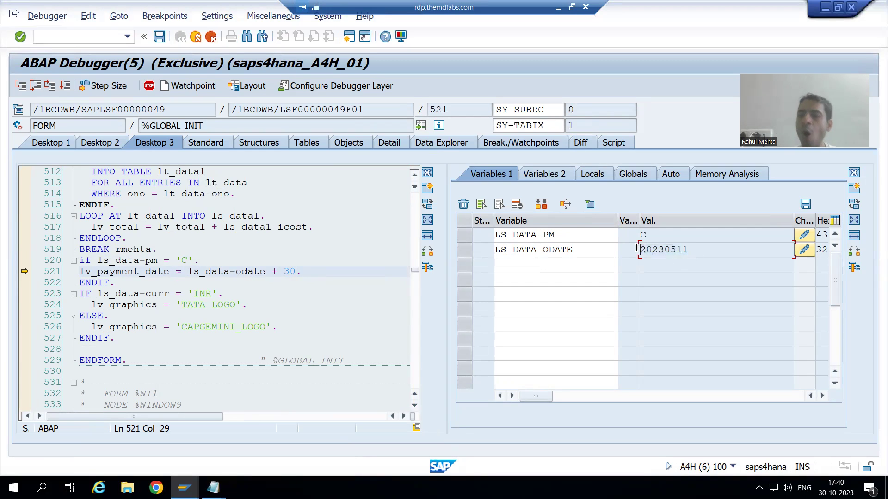
click(686, 249)
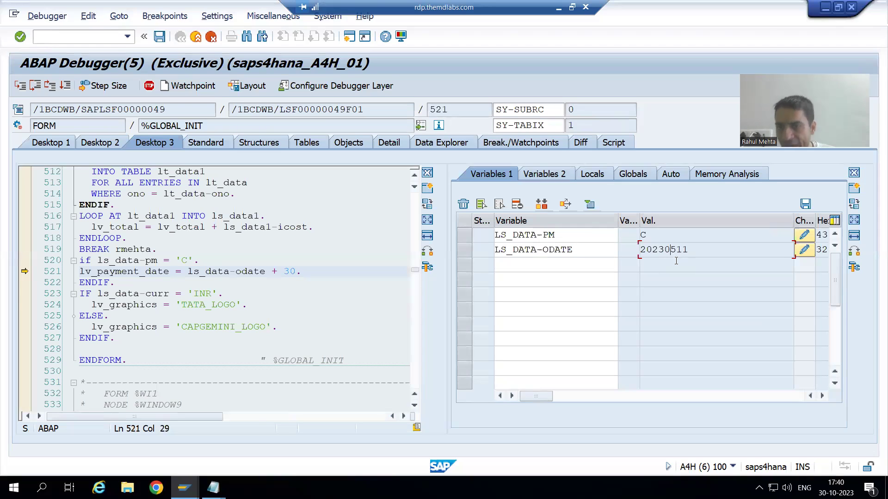
- Execute the payment date assignment and inspect the resulting value of lv_payment_date
click(36, 87)
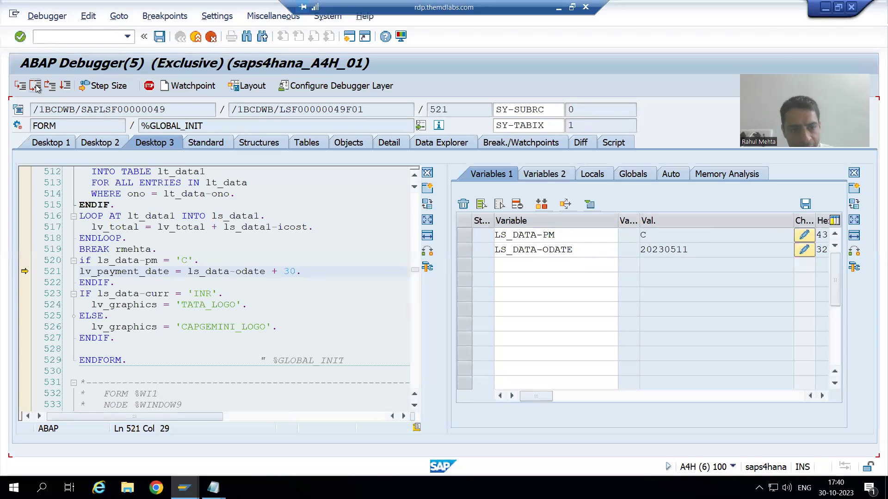
double_click(121, 271)
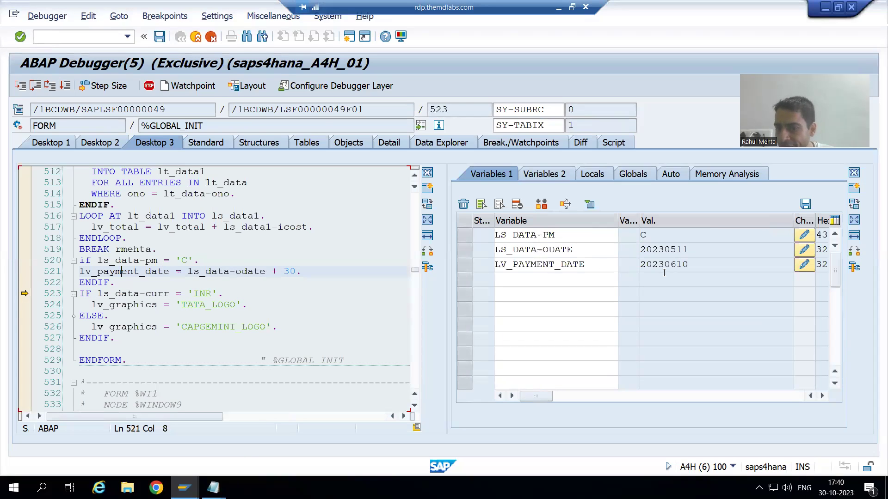
drag(689, 266, 637, 267)
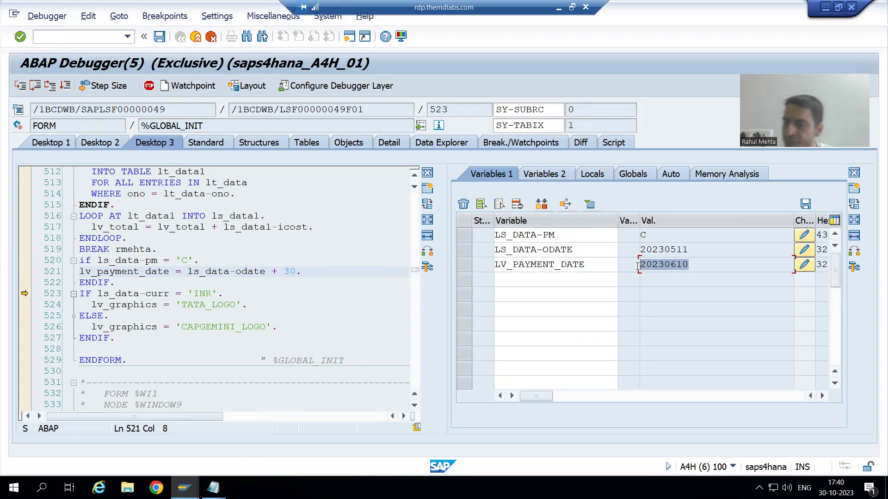
click(638, 267)
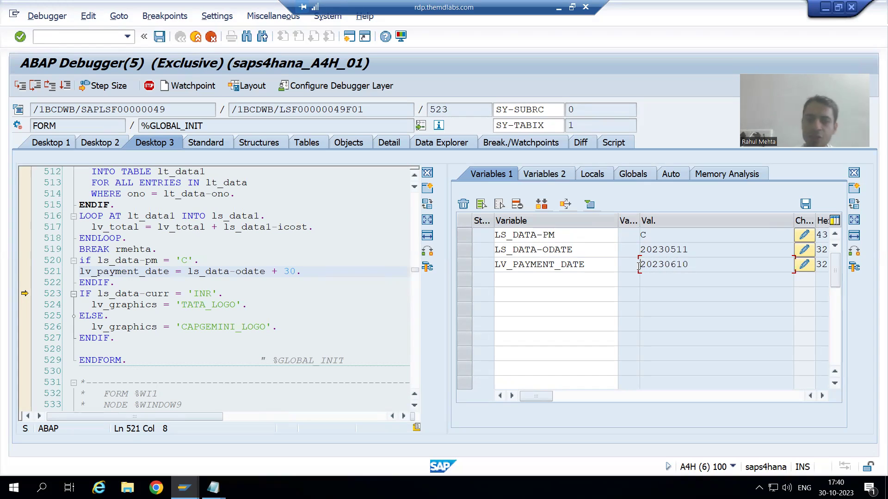
- Resume execution to the print preview and examine the header details of the payment mode C order
click(67, 86)
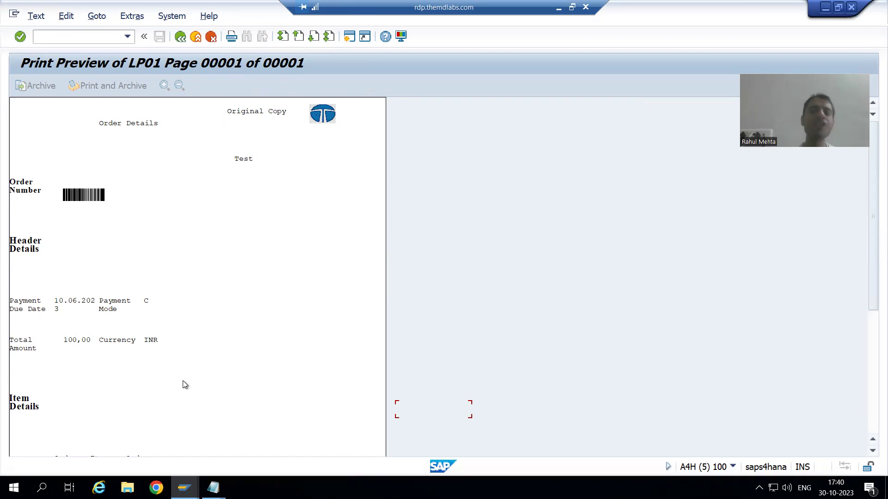
key(alt+Tab)
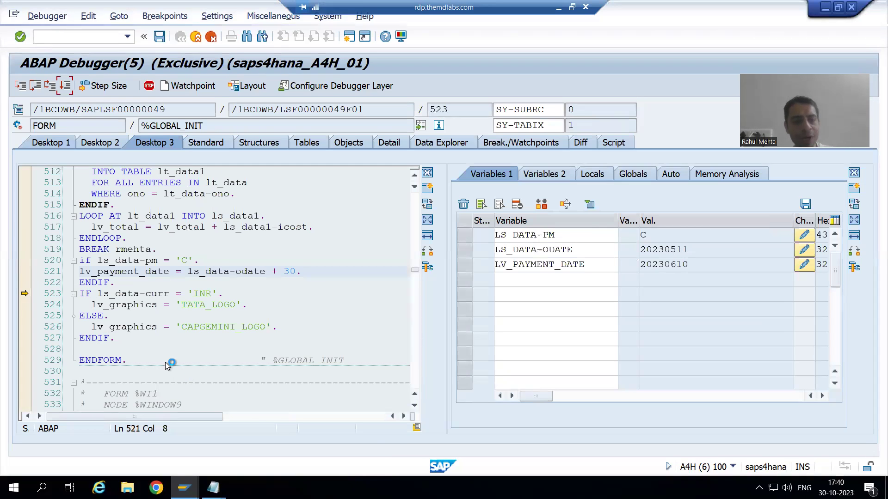
key(alt+Tab)
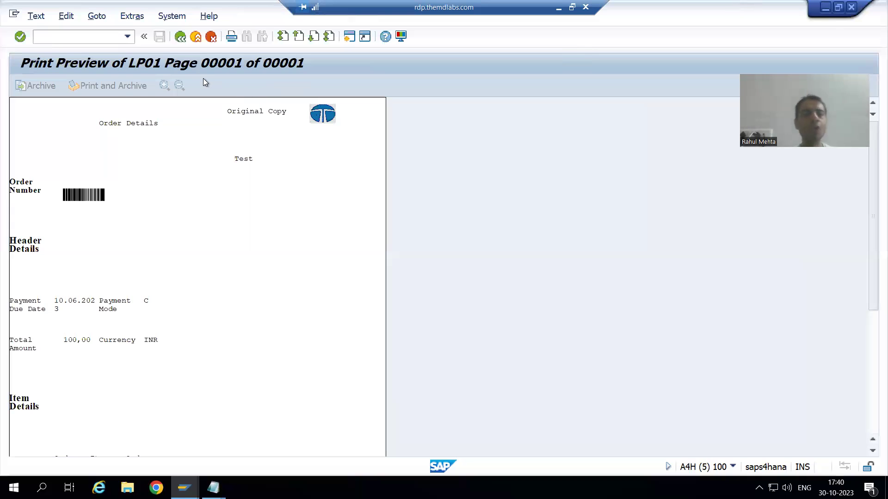
- Rerun the program for the order with payment mode D, keeping the dynamic text, and request a print preview on output device lp01
key(F3)
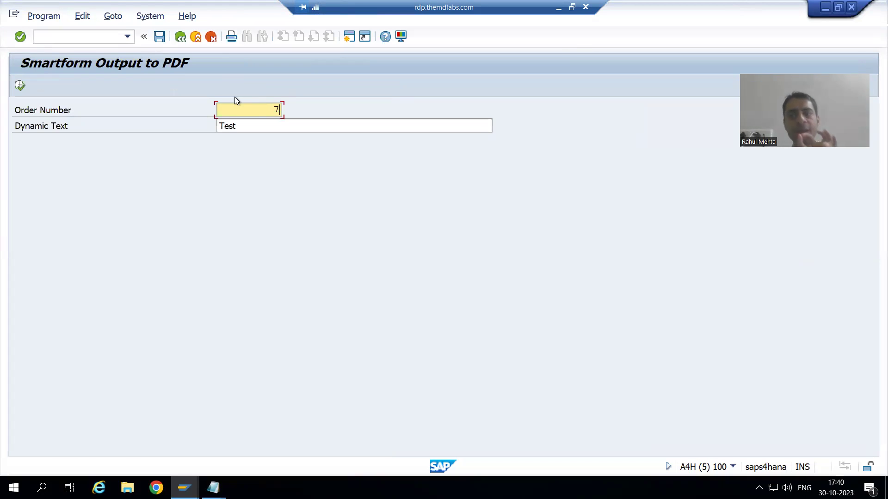
click(22, 87)
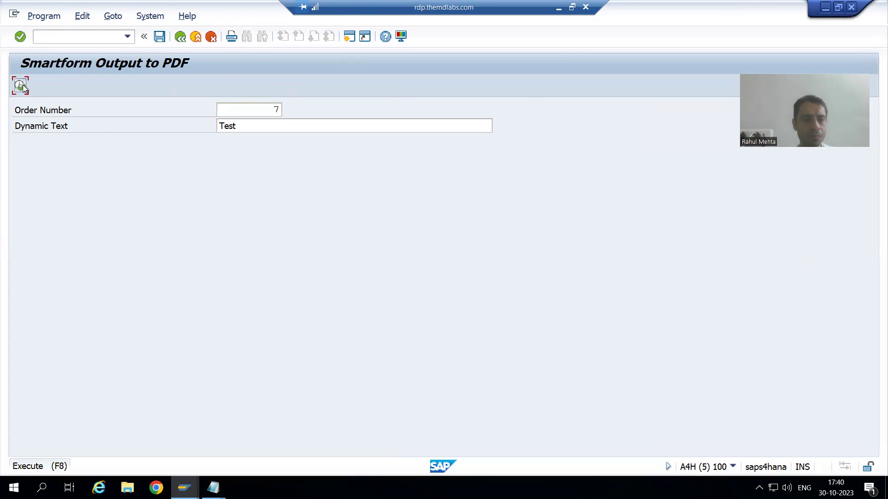
click(141, 132)
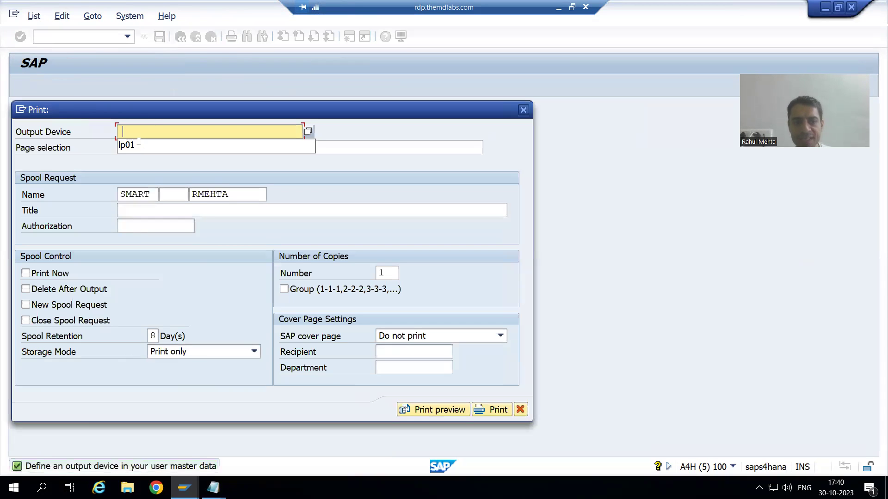
click(137, 143)
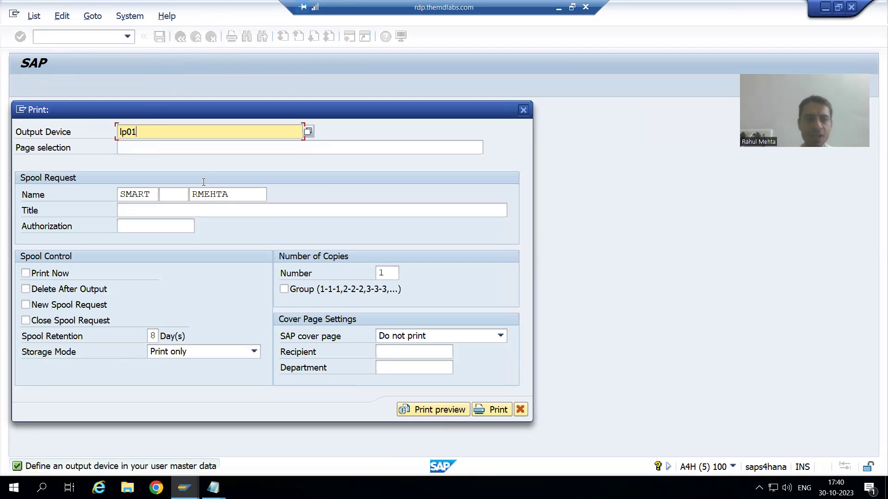
click(447, 409)
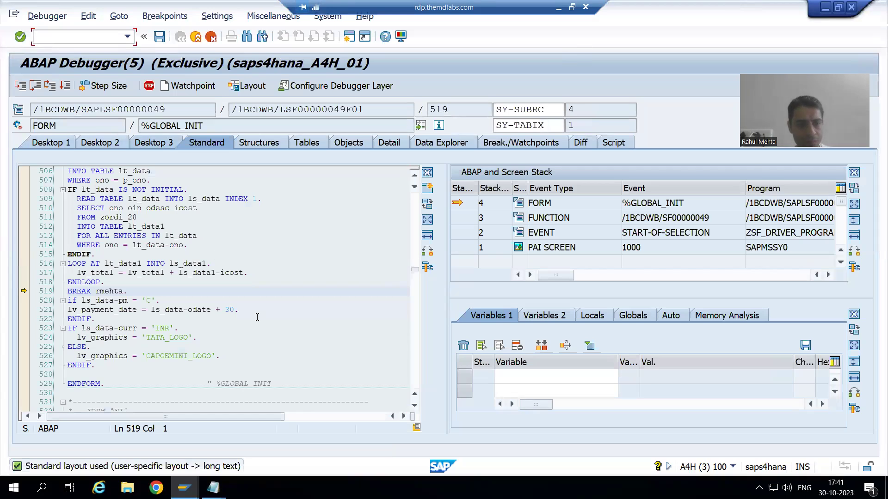
- Show the code on Desktop 3 of the debugger, inspect ls_data-pm and step over the payment mode IF statement
click(153, 143)
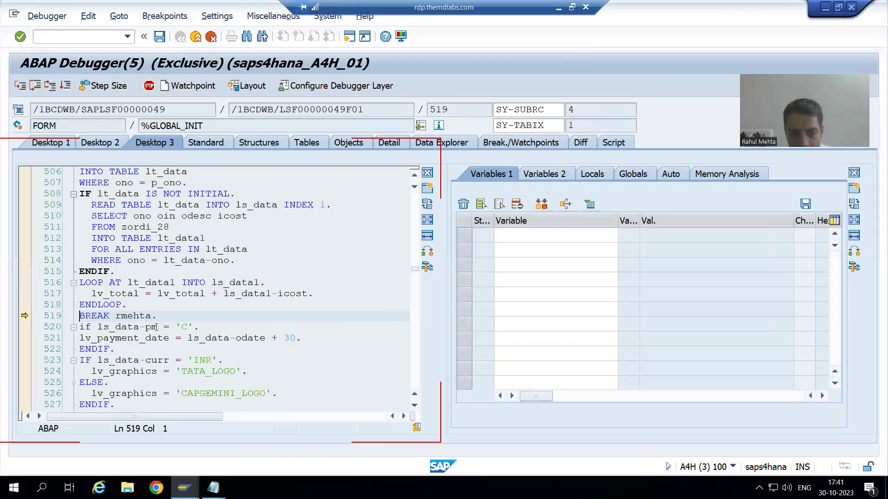
click(150, 327)
double_click(152, 327)
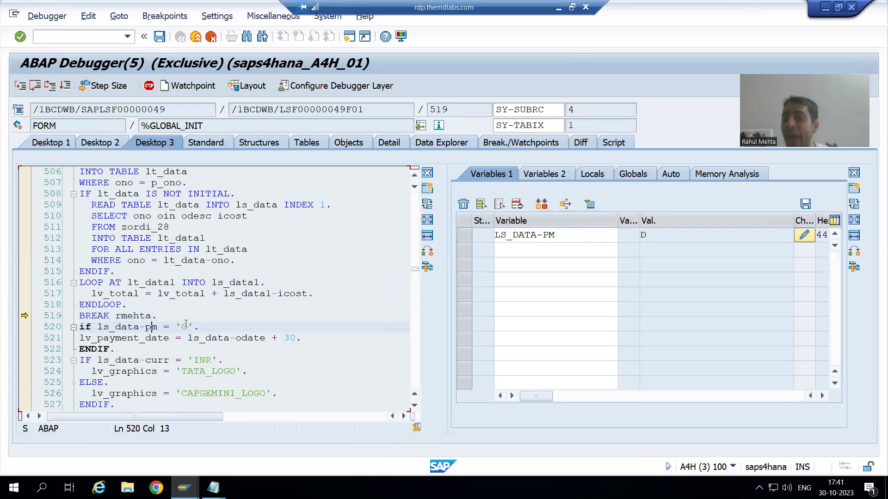
click(36, 86)
click(36, 86)
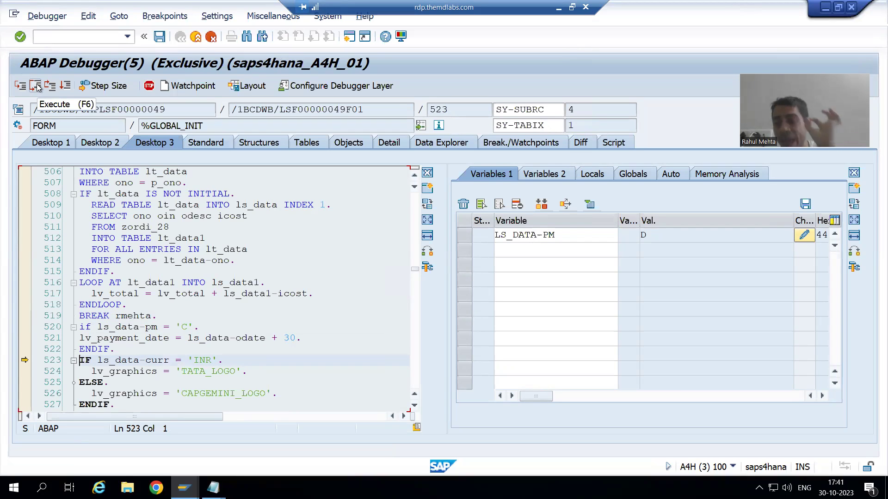
- Switch to the Form Builder and examine the full node condition of alternative %CONDITION1 in the Header Values window
click(184, 488)
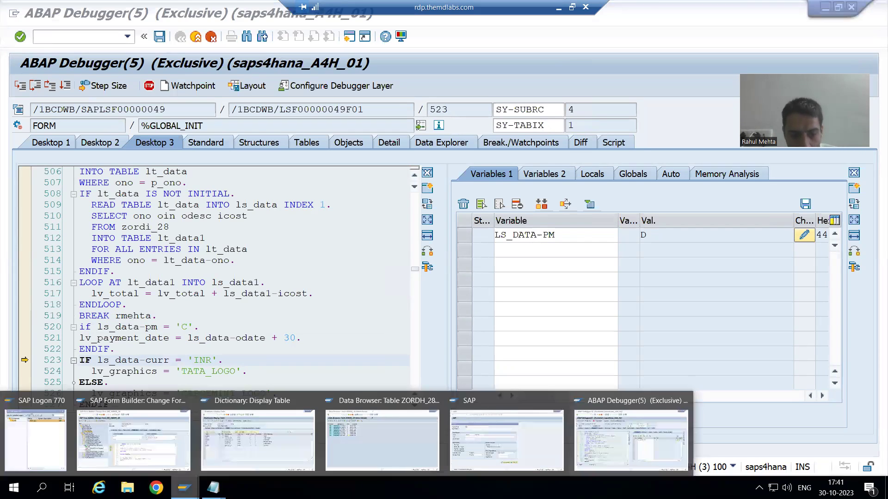
click(138, 428)
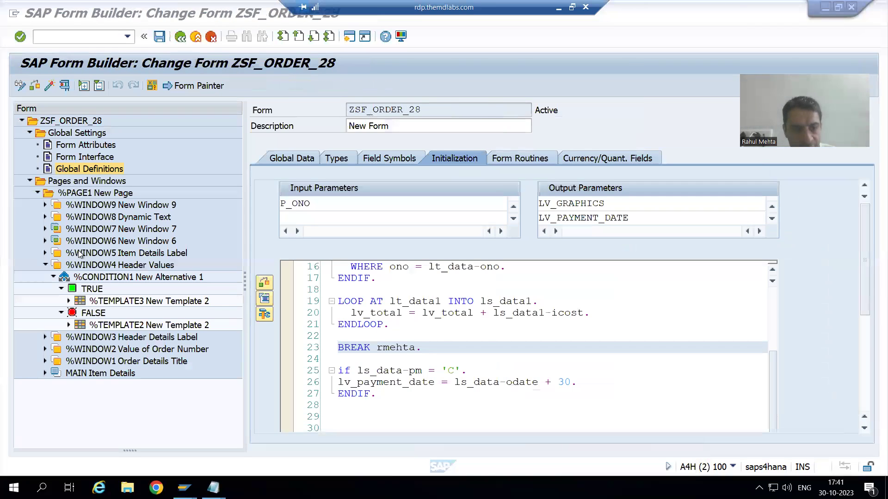
click(107, 277)
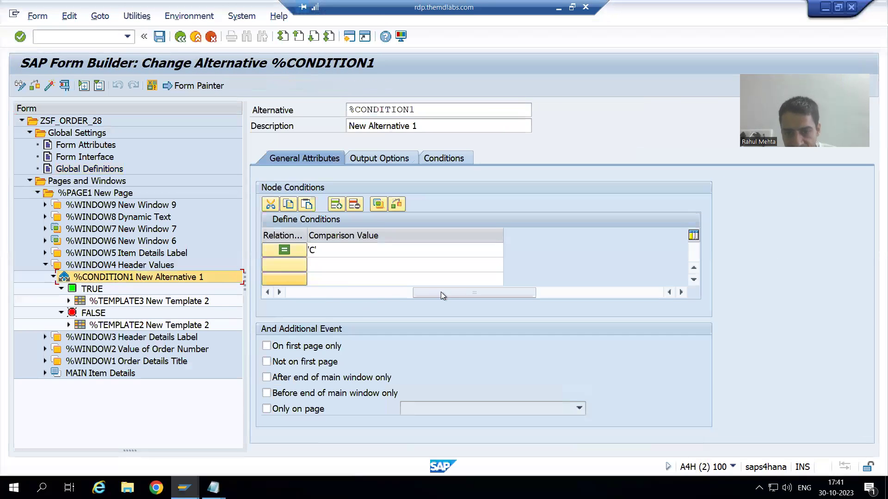
click(373, 294)
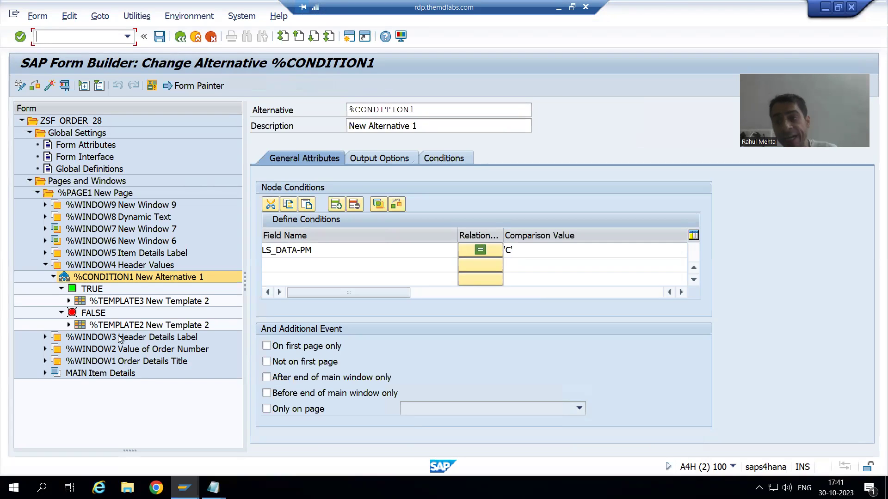
- Return to the debugger and resume execution to the print preview of the payment mode D order
mouse_move(185, 488)
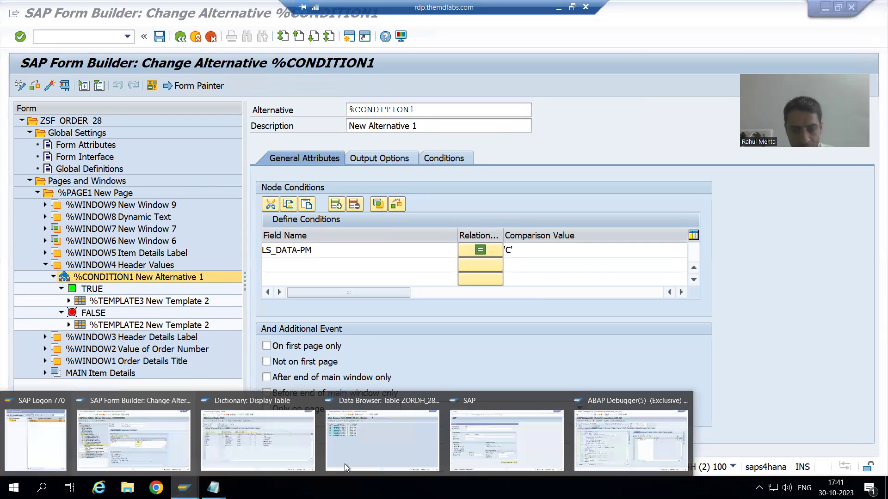
click(597, 455)
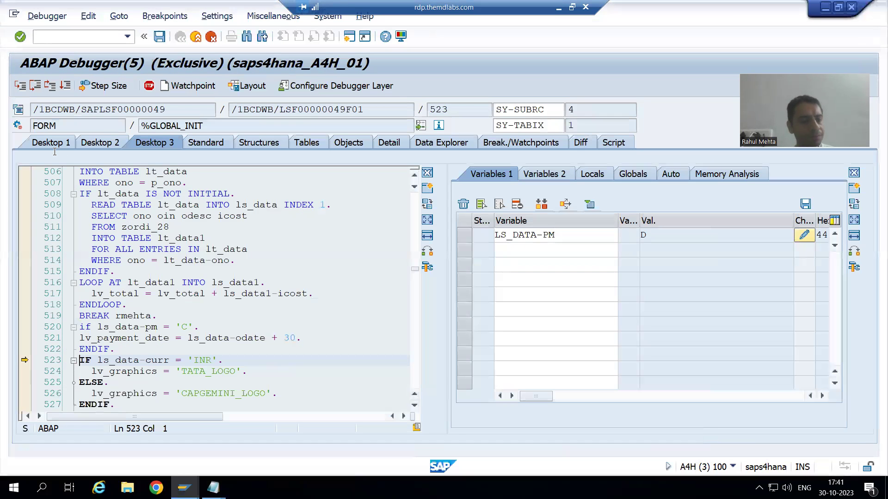
click(65, 86)
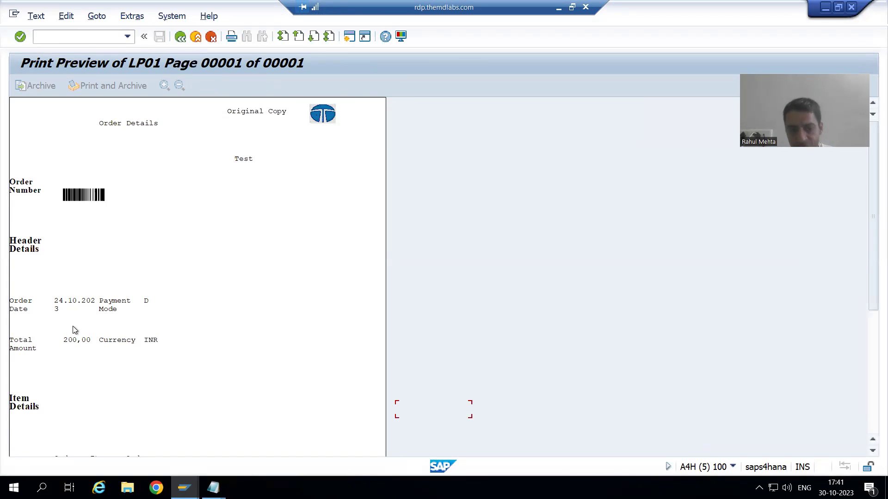
- Look up the order date of the payment mode D entry in the ZORDH_28 data browser
mouse_move(185, 488)
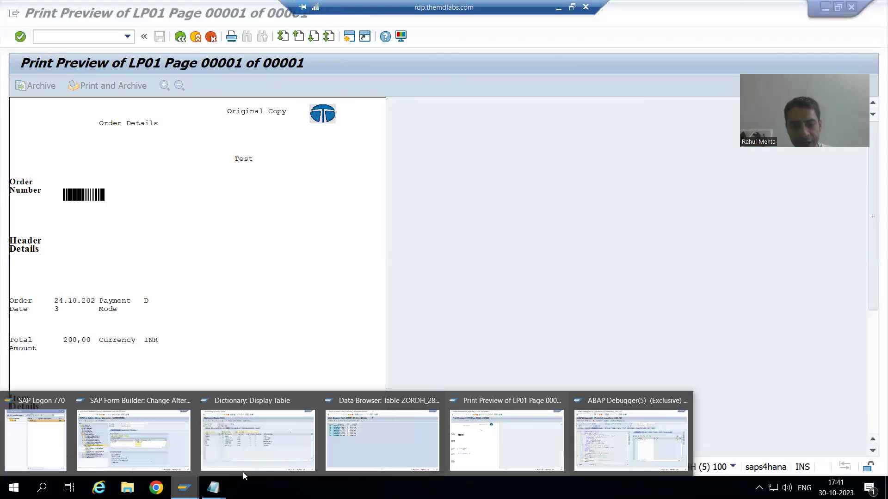
click(376, 439)
click(135, 201)
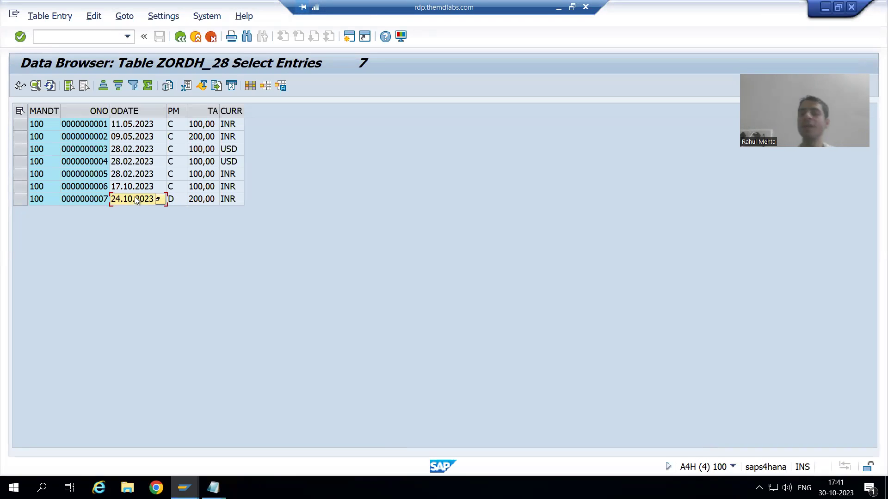
- Review the LV_PAYMENT_DATE declaration in the form's global definitions and its payment mode C assignment in the initialization code
mouse_move(184, 488)
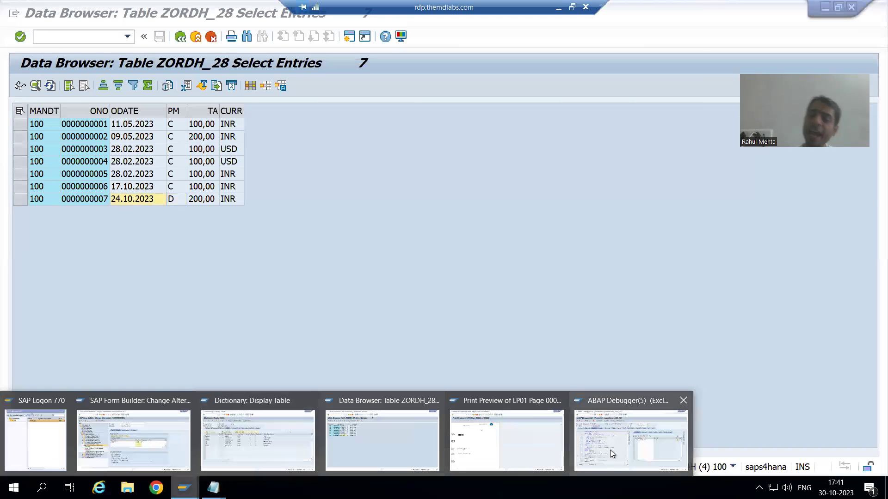
click(609, 448)
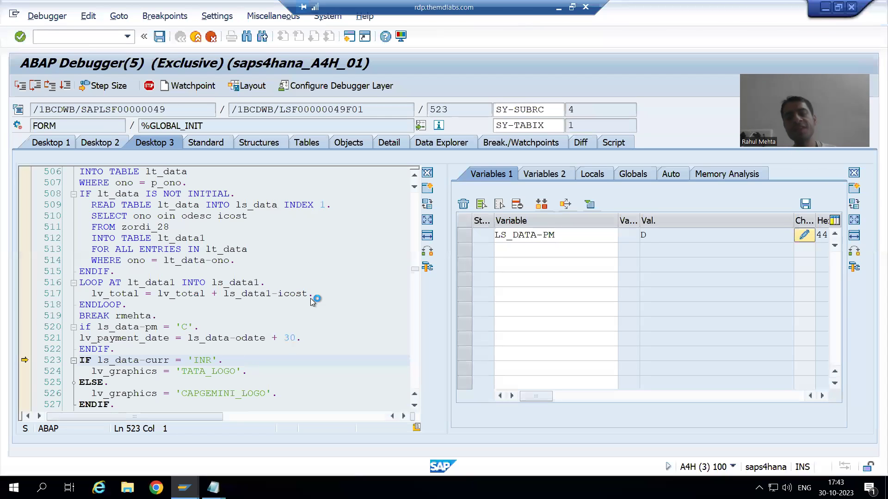
mouse_move(184, 488)
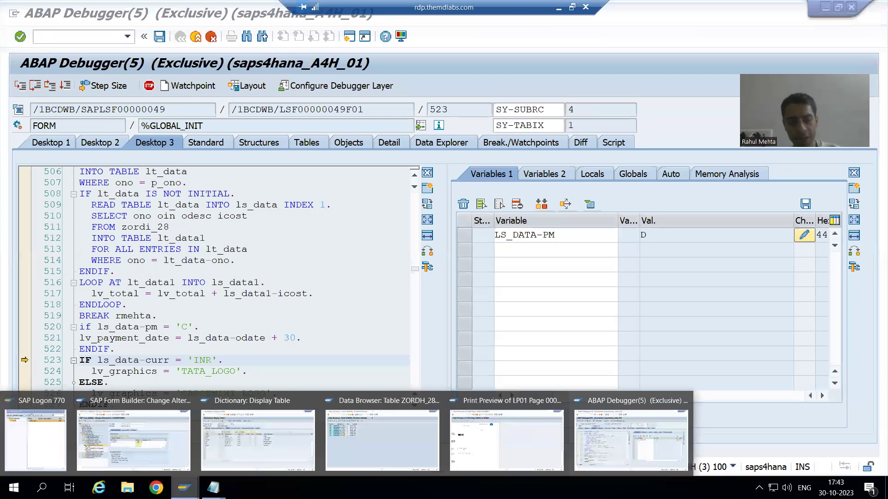
click(162, 456)
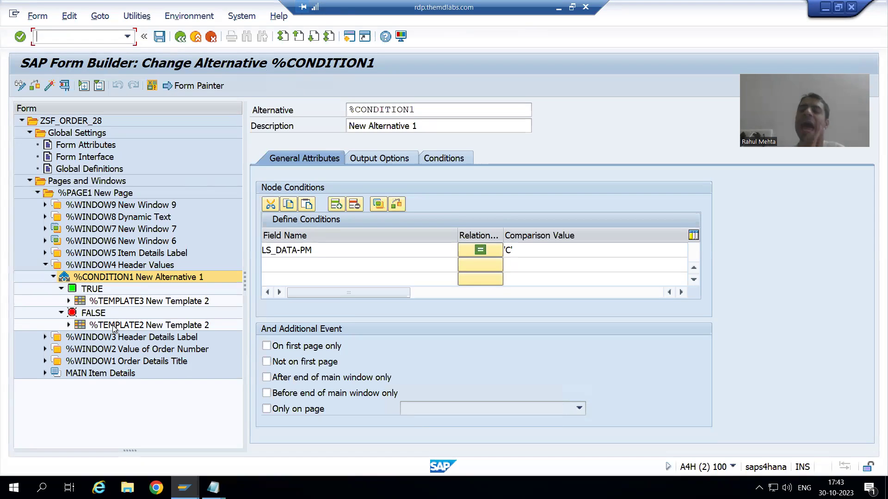
click(110, 170)
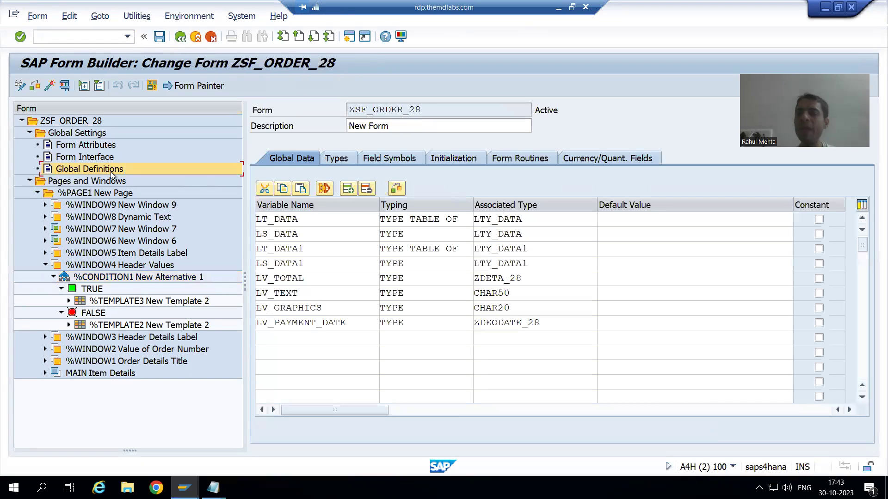
click(286, 323)
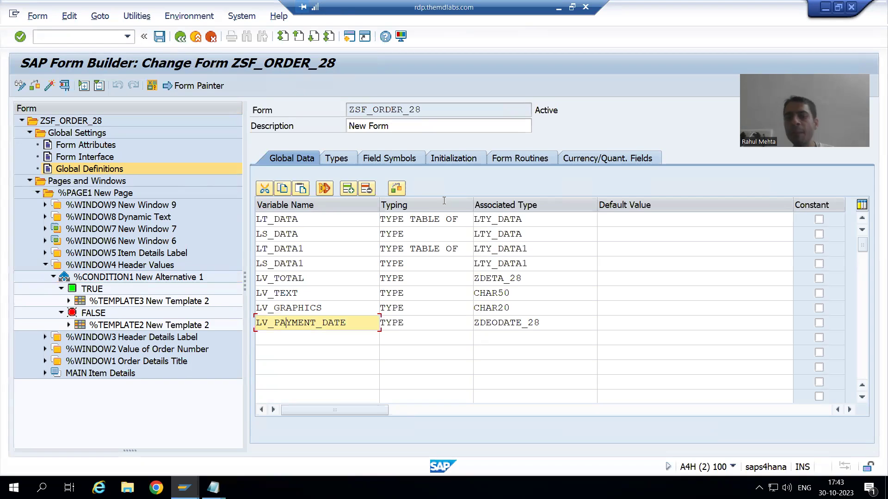
click(458, 156)
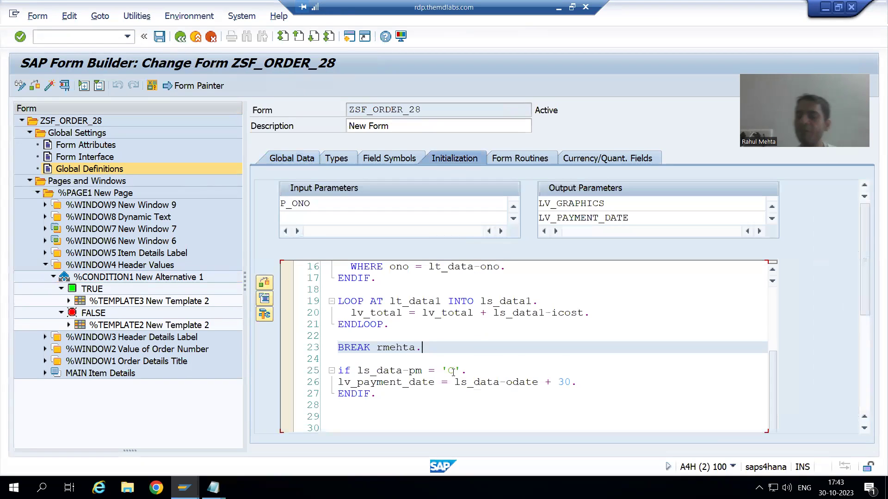
scroll(451, 370, down, 1)
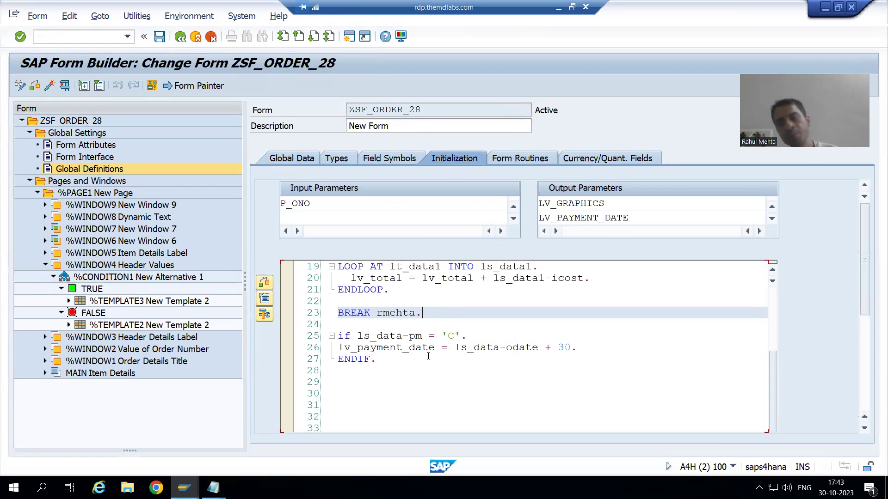
- Reopen alternative %CONDITION1 and review the LS_DATA-PM field in its condition
click(105, 276)
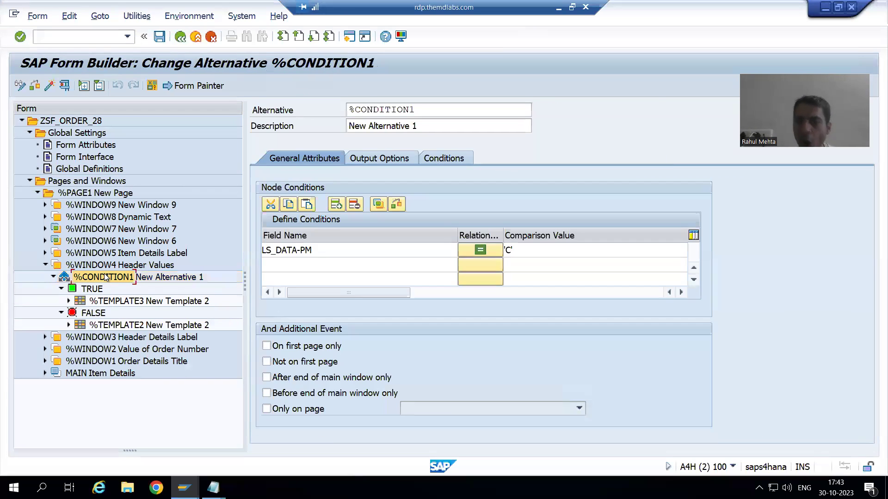
click(316, 249)
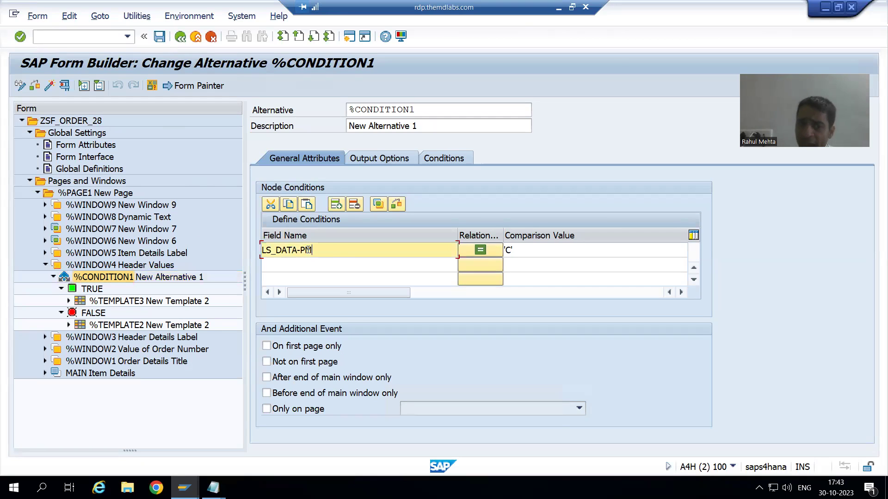